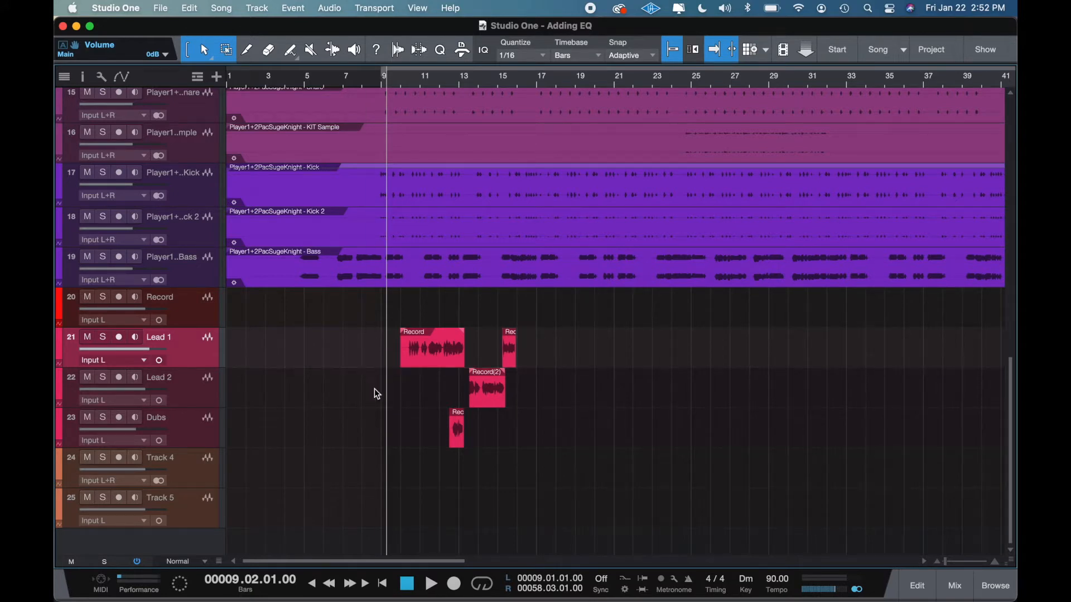
Show the mix console and bring the Lead 1 vocal track and its channel into view
mouse_move(886, 596)
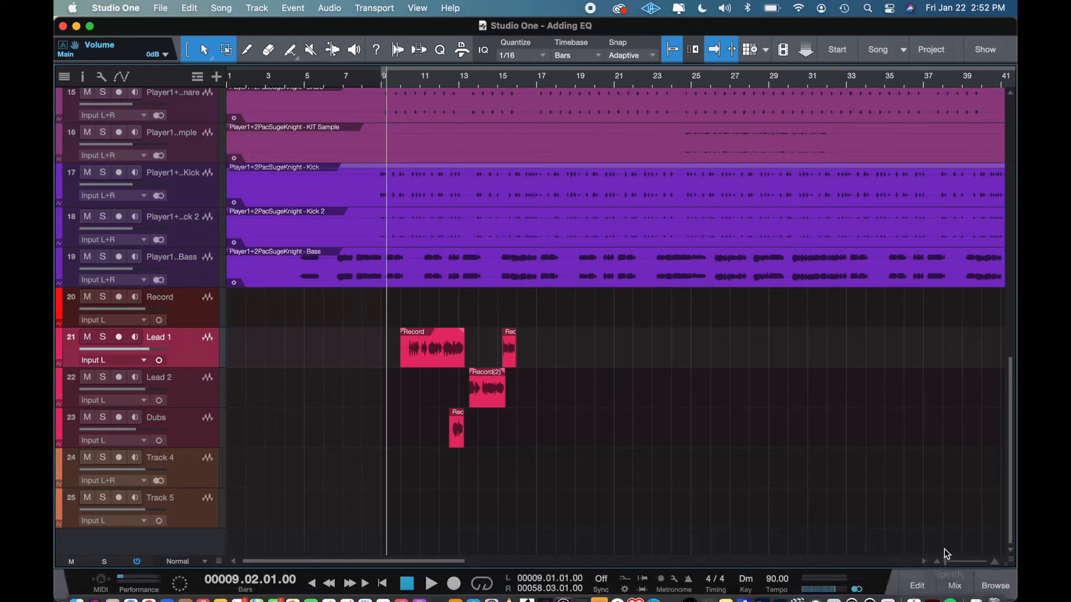
left_click(956, 590)
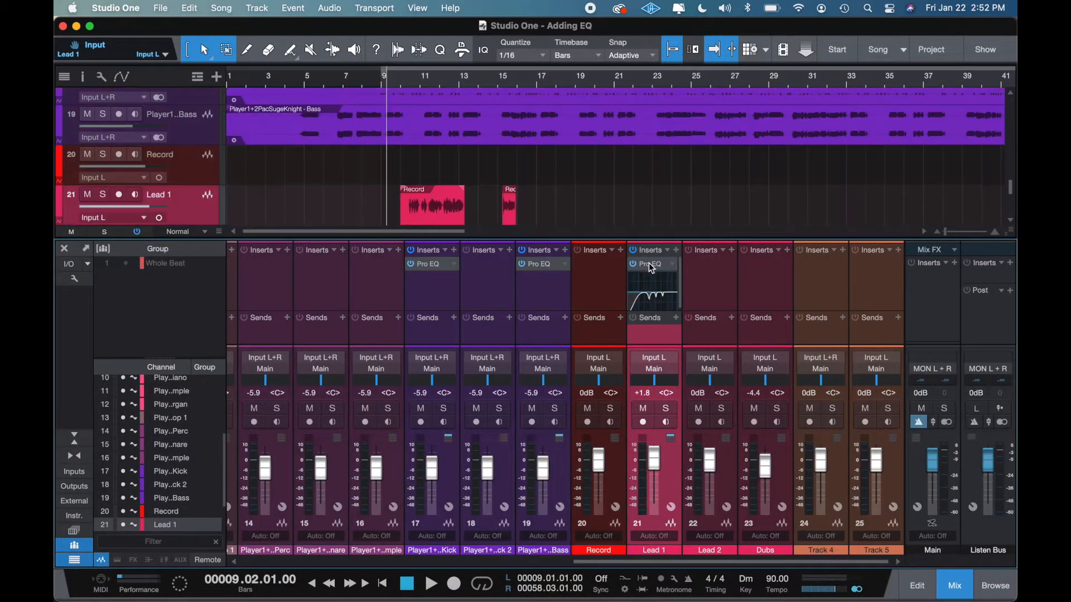
mouse_move(651, 268)
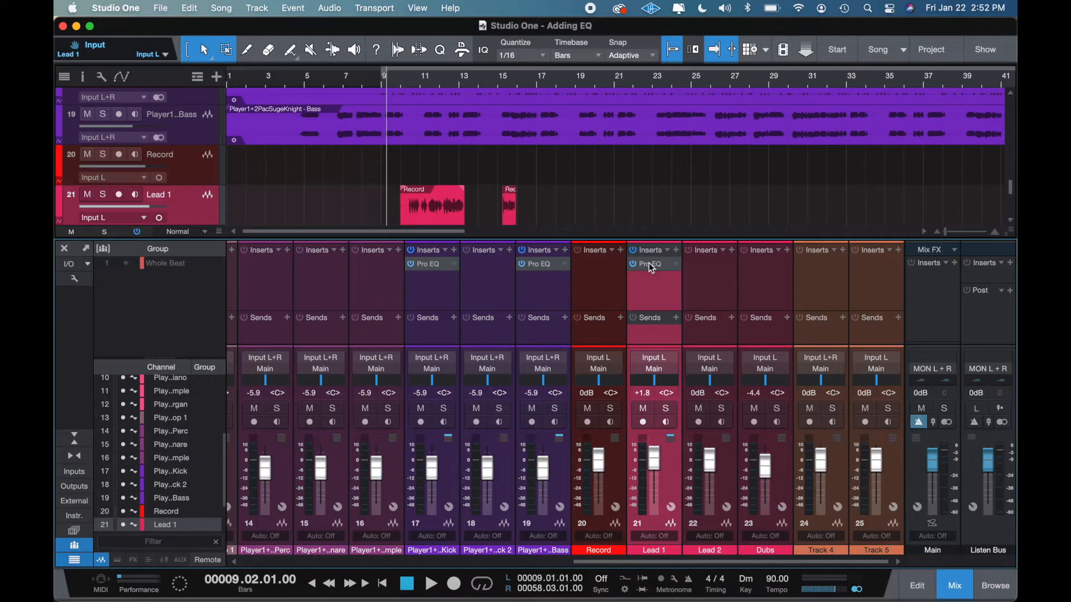
scroll(429, 195, "up", 2)
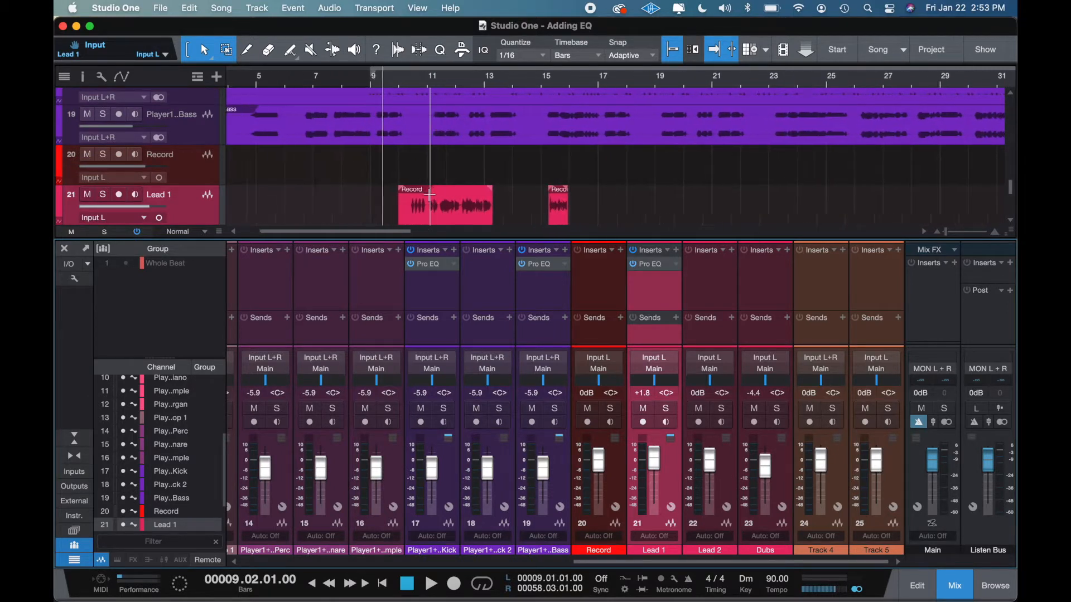
scroll(430, 193, "up", 1)
scroll(435, 193, "down", 1)
scroll(436, 193, "up", 14)
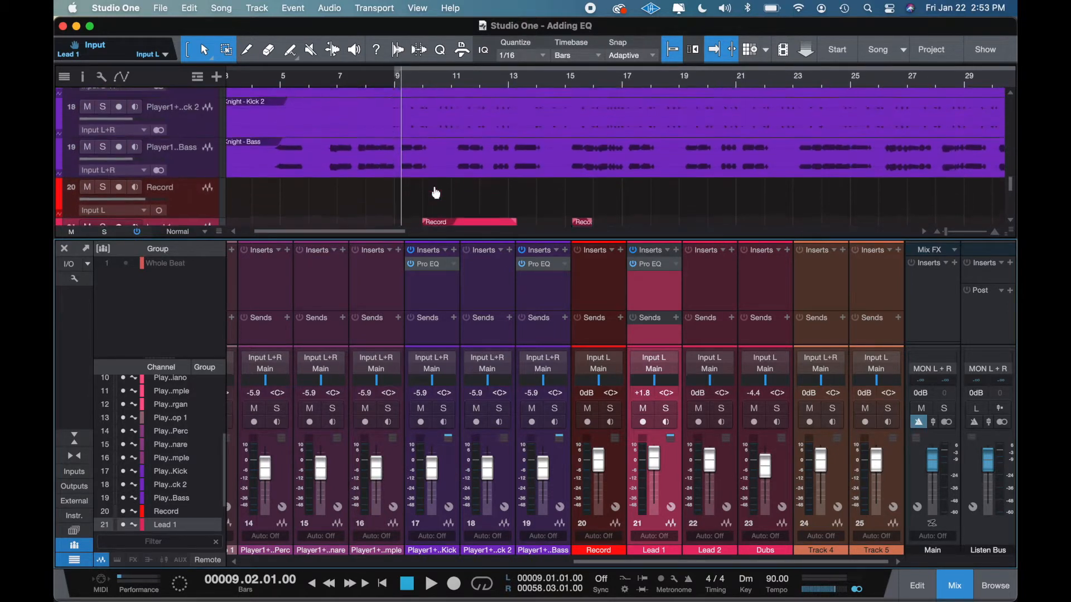
scroll(436, 193, "down", 11)
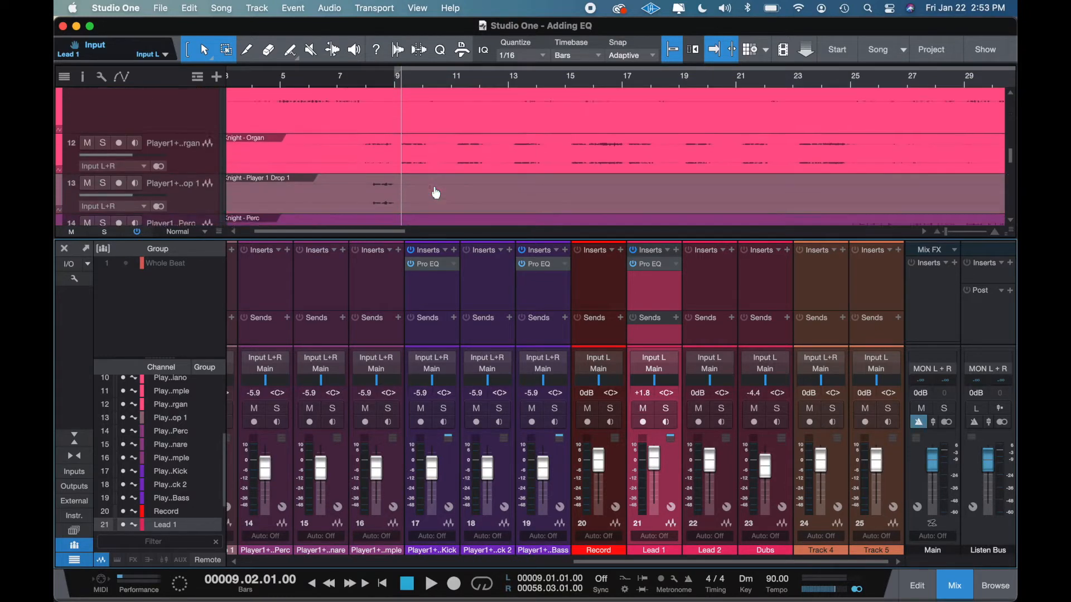
scroll(436, 193, "down", 3)
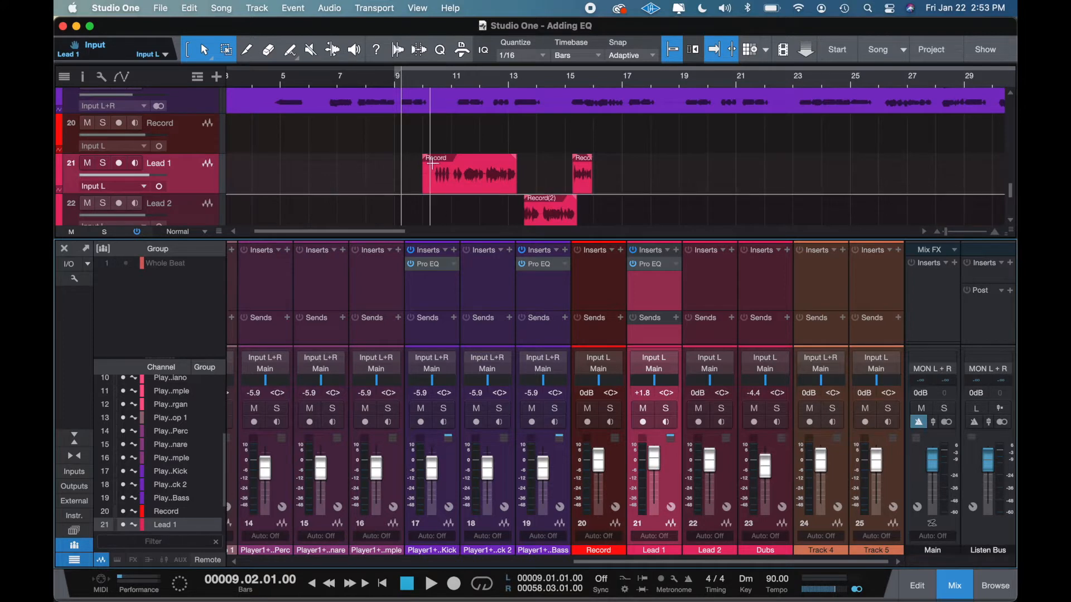
Play the song from position 10.02.01.00 and inspect the existing Pro EQ curve on the Lead 1 channel
left_click(430, 201)
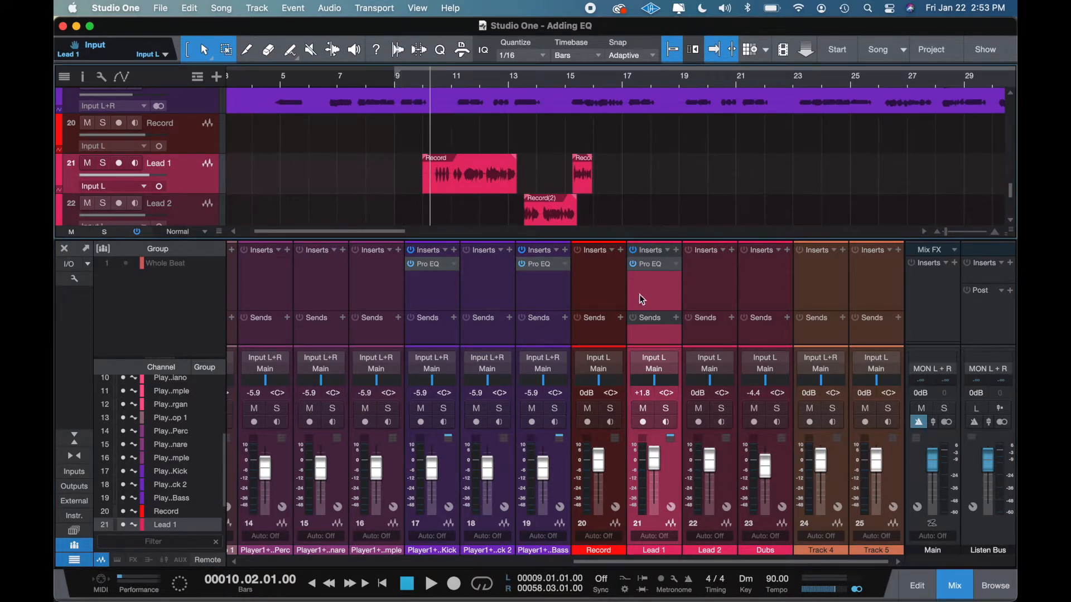
key("space")
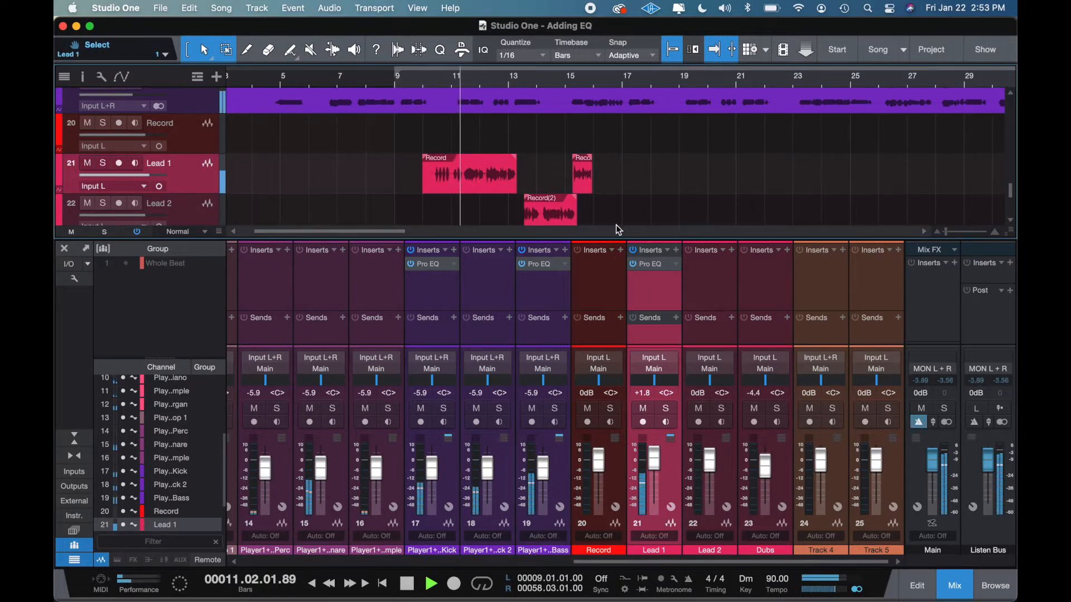
left_click(634, 250)
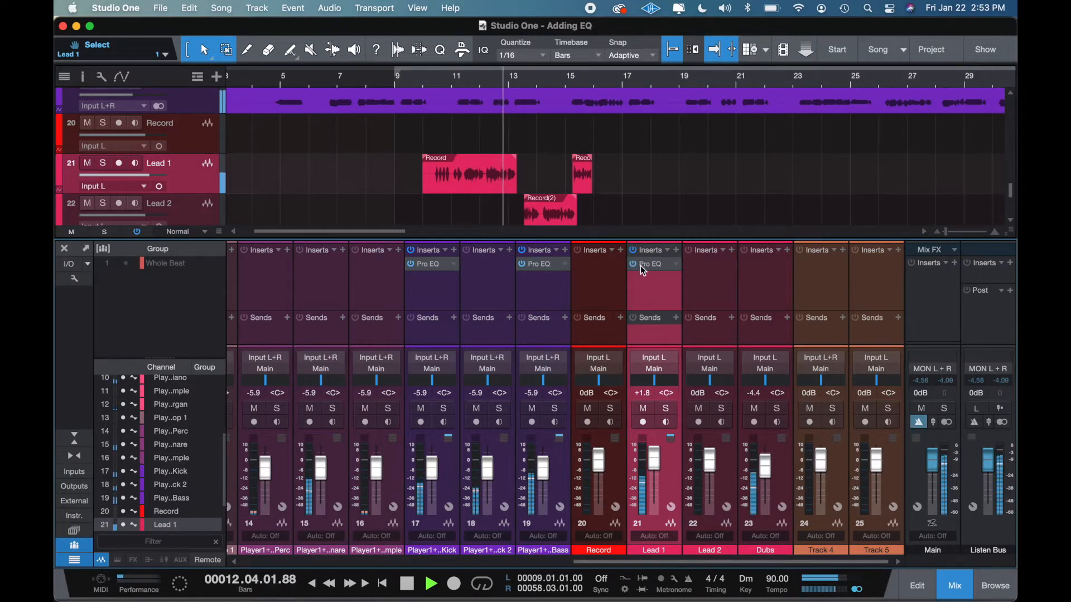
left_click(648, 262)
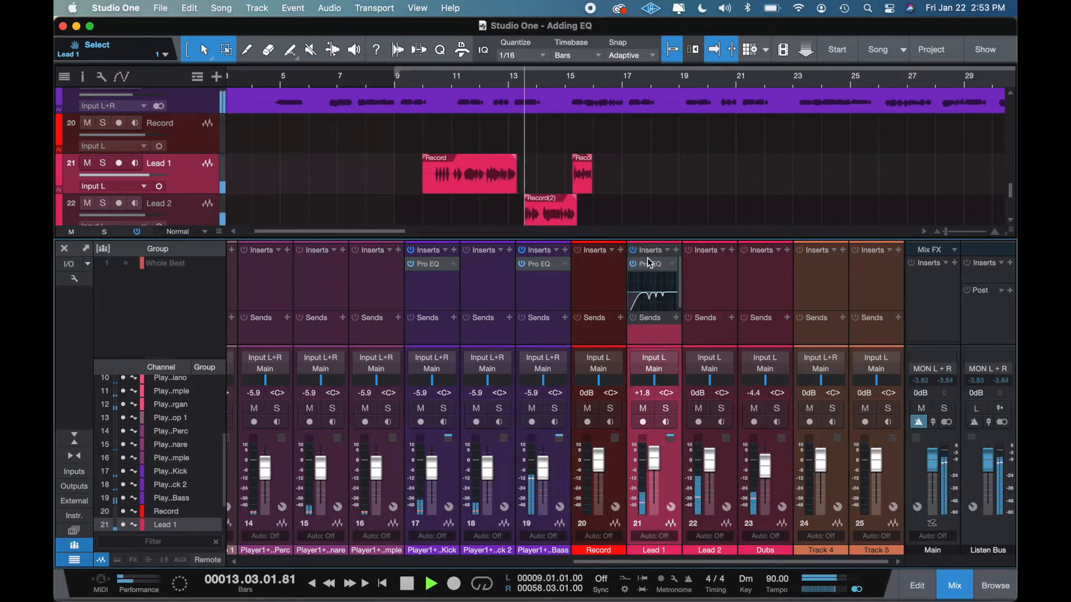
left_click(649, 262)
key("space")
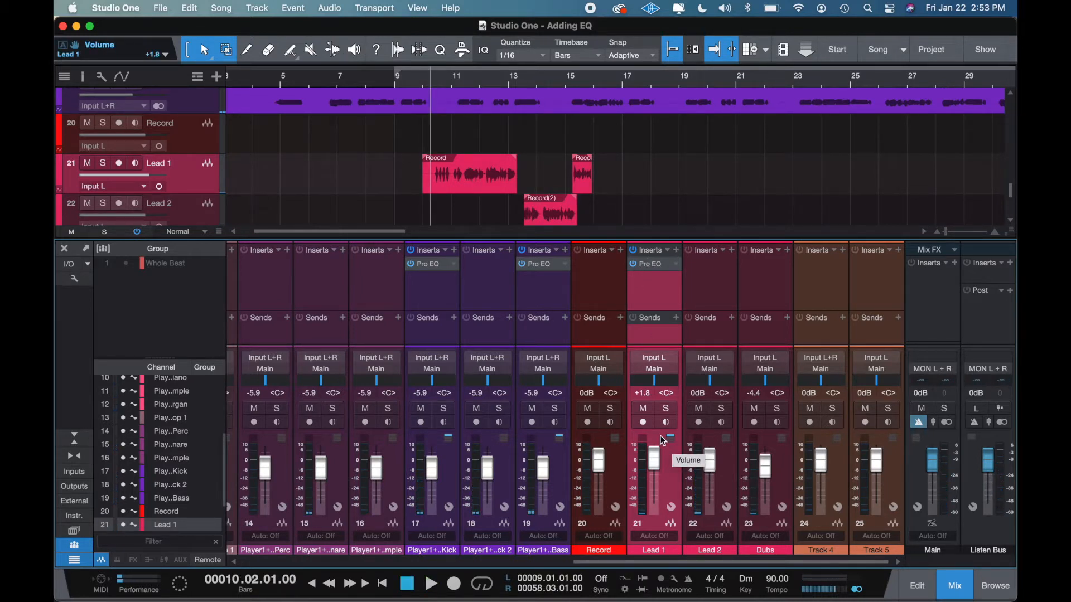
left_click(653, 264)
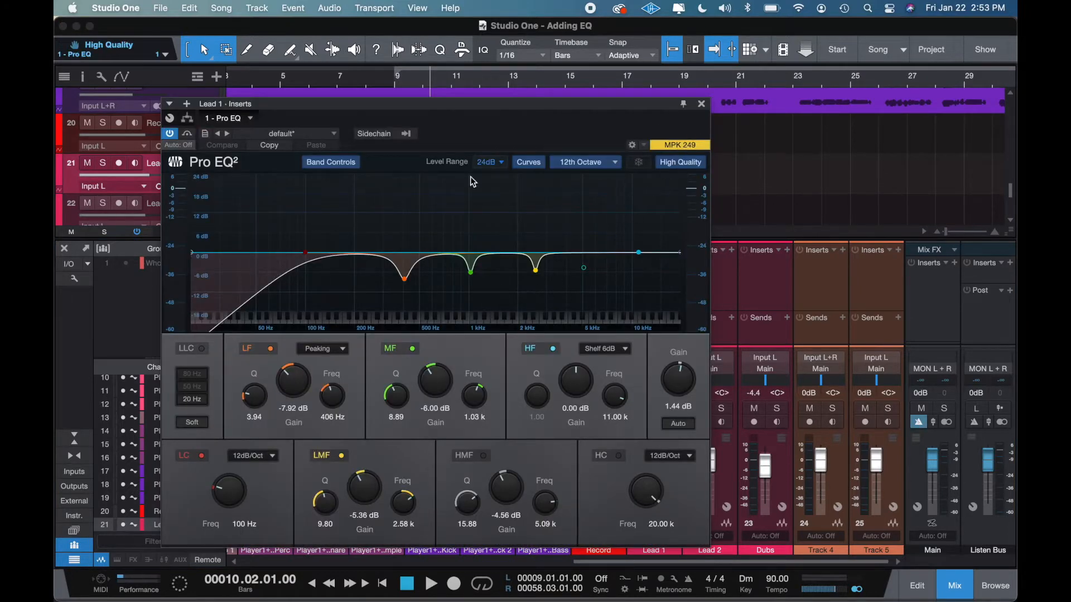
left_click(701, 104)
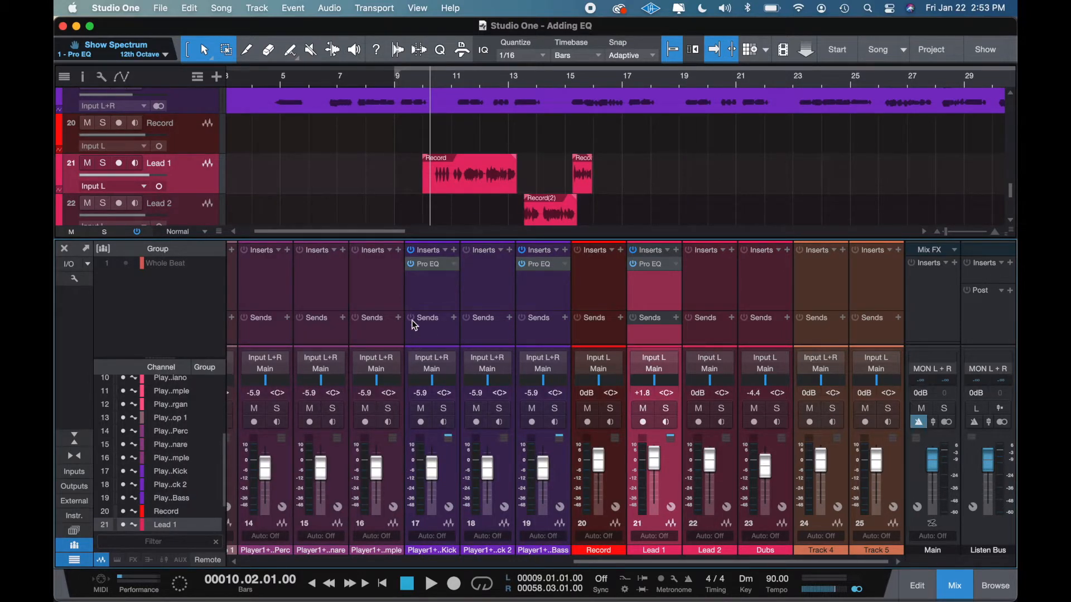
Review the Organ channel in the mixer and look through the beat tracks in the full arrangement
scroll(413, 325, "left", 5)
left_click(389, 294)
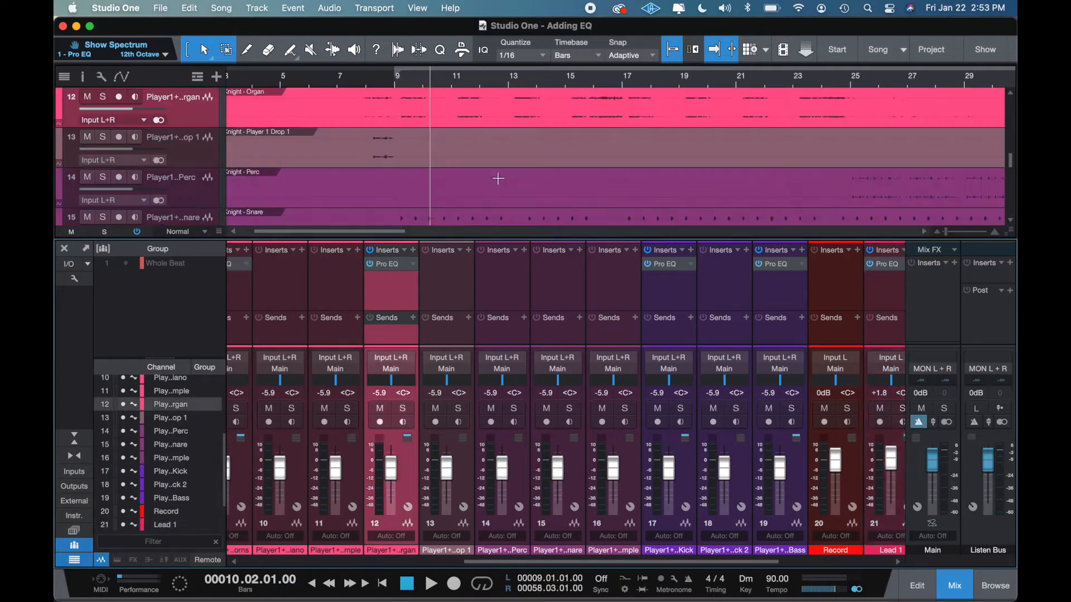
scroll(502, 167, "up", 1)
left_click(954, 586)
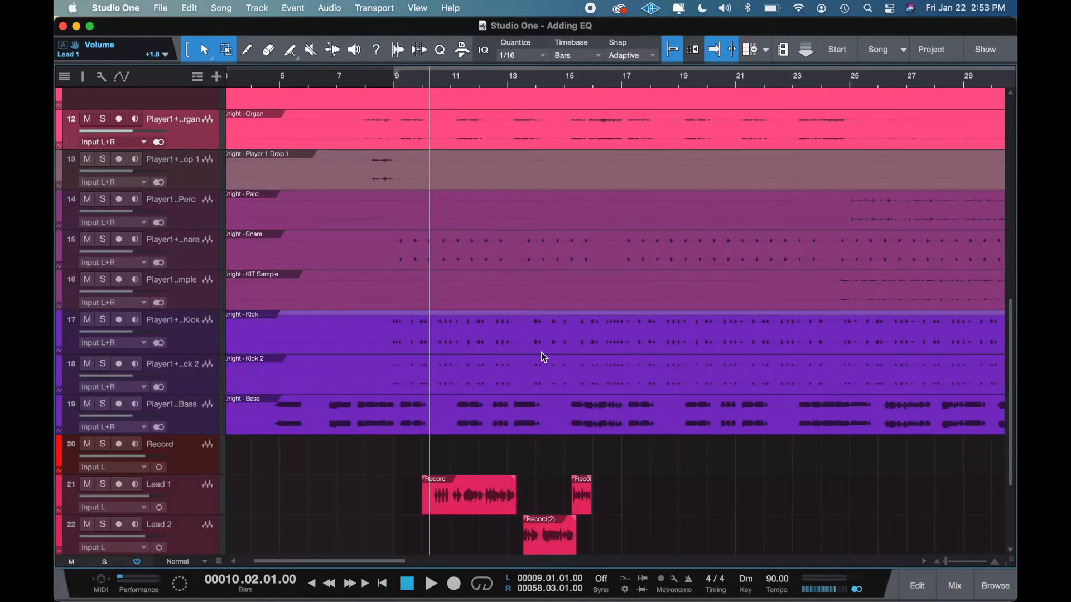
scroll(541, 354, "down", 5)
scroll(540, 354, "up", 5)
scroll(541, 354, "down", 1)
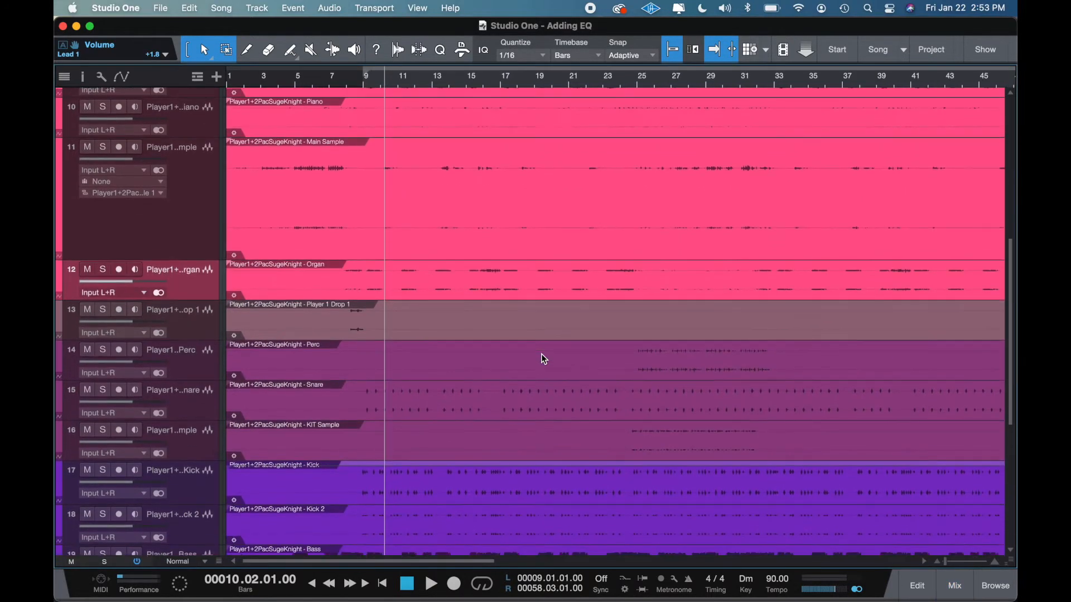
scroll(542, 356, "up", 1)
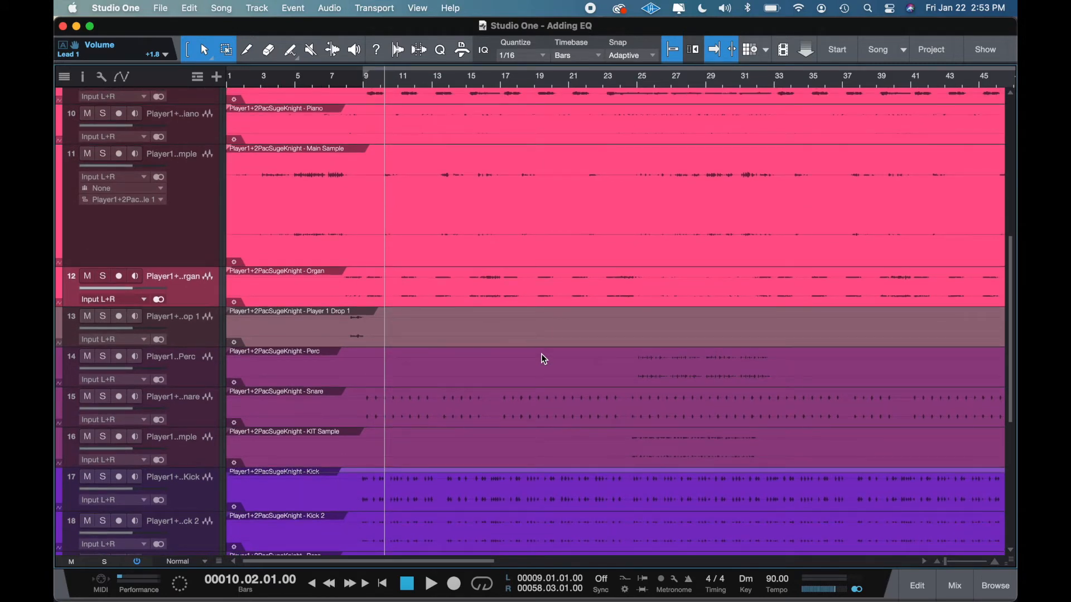
scroll(541, 354, "down", 10)
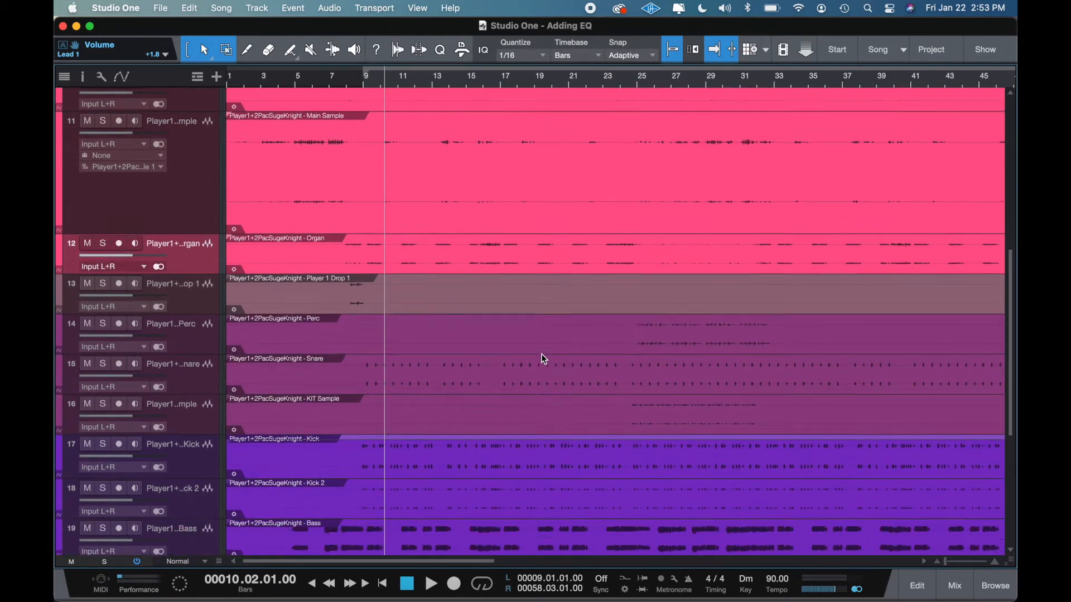
Reopen the mix console and add a second Pro EQ insert to the Lead 1 channel
left_click(955, 586)
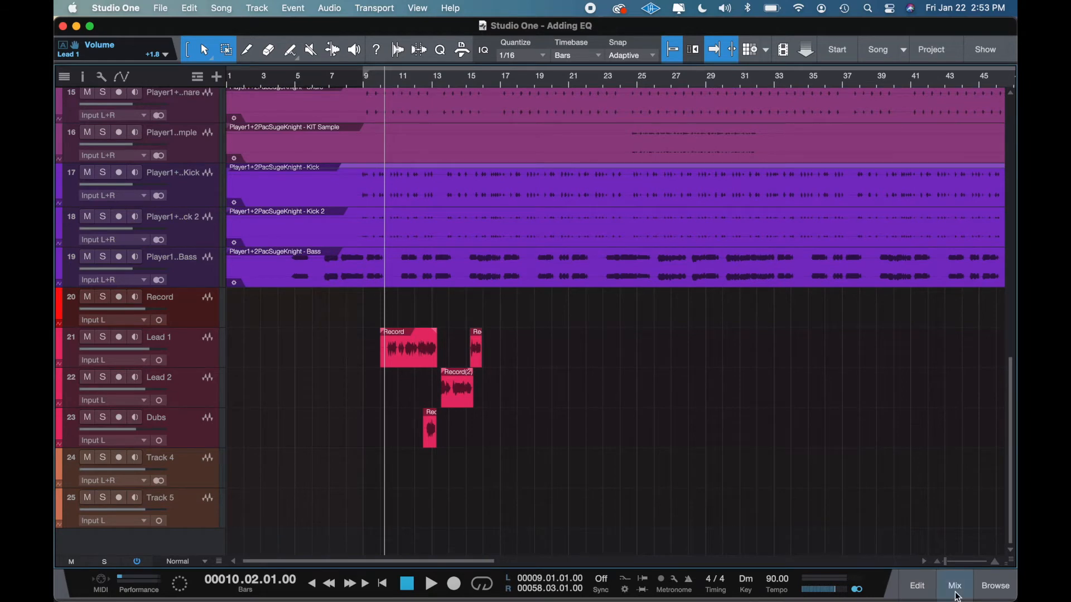
scroll(658, 281, "right", 4)
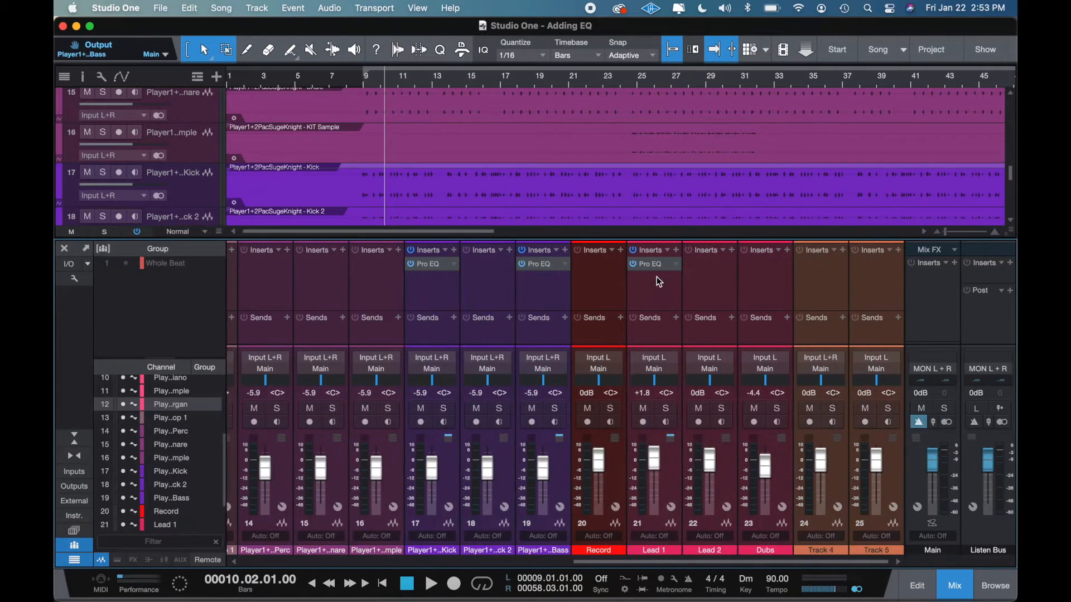
left_click(663, 309)
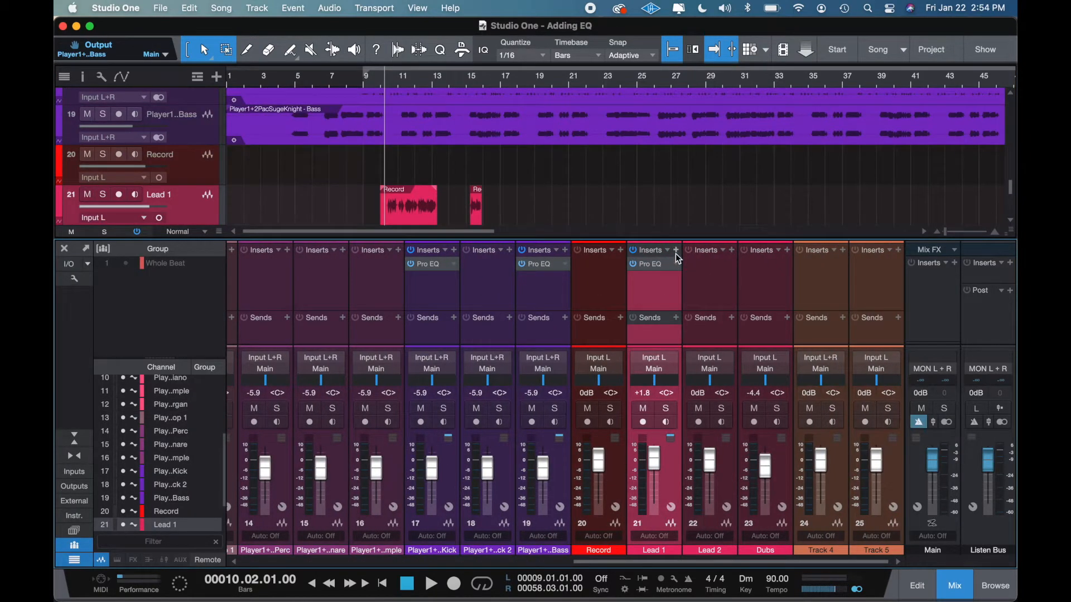
left_click(675, 250)
type("pro")
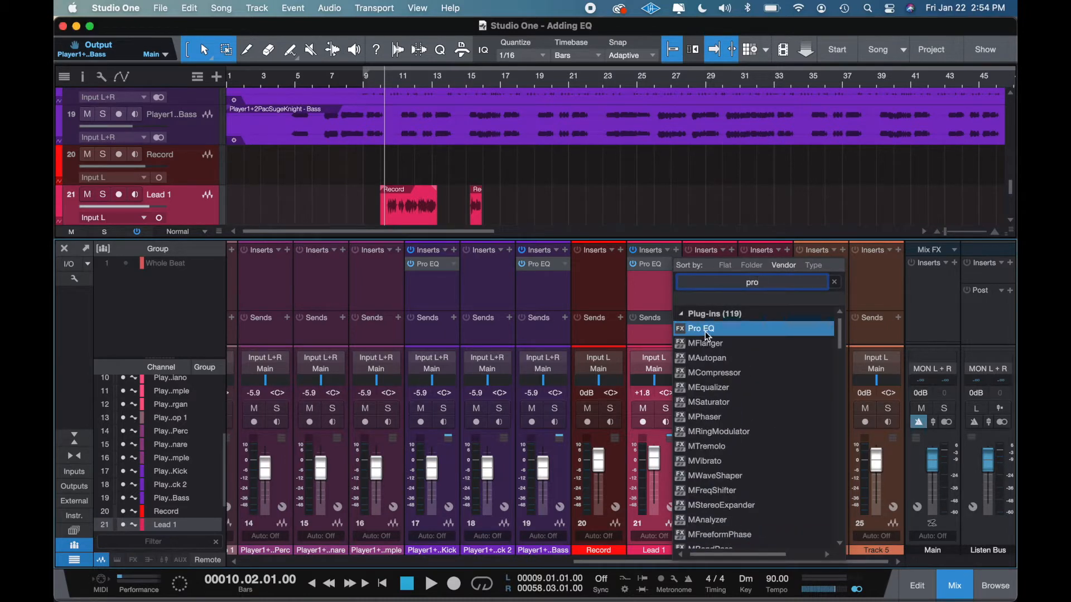
left_click(705, 331)
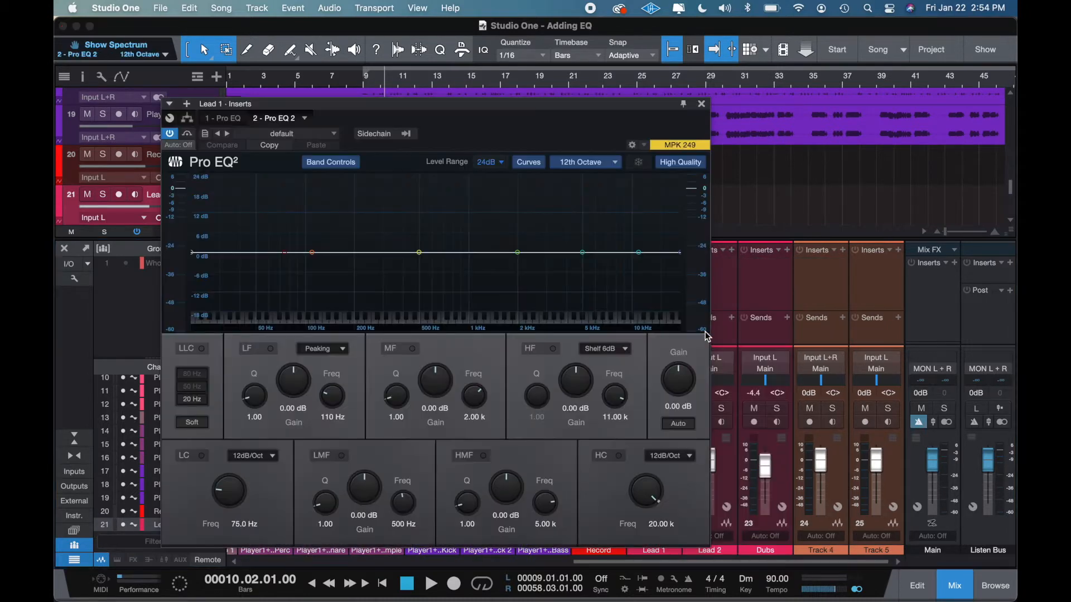
Load the Male Rock Vox 1 preset from the Vocal folder into the second Pro EQ on Lead 1
left_click(325, 135)
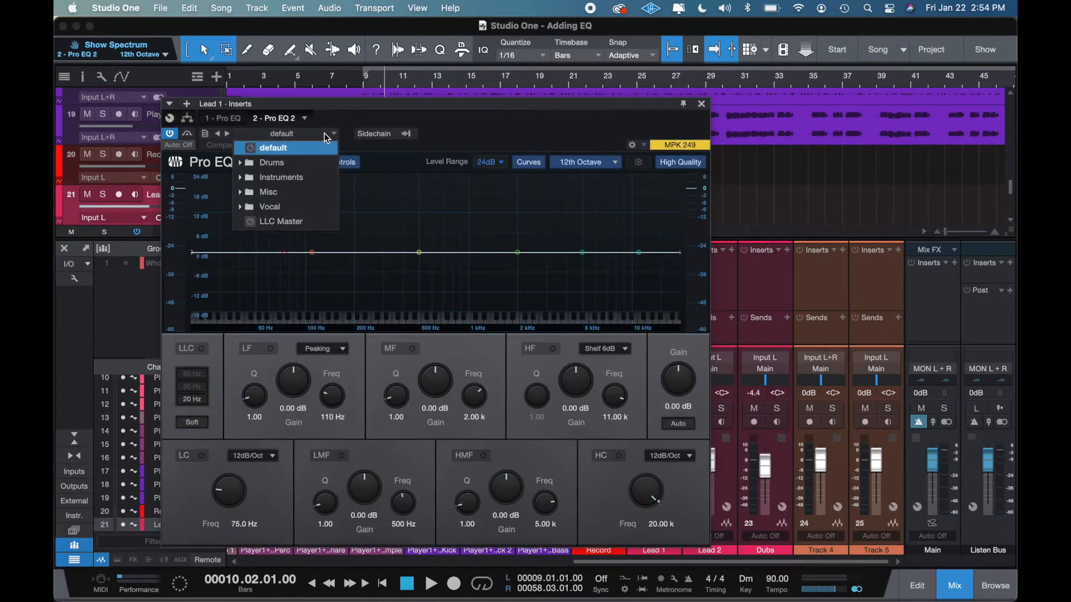
left_click(273, 207)
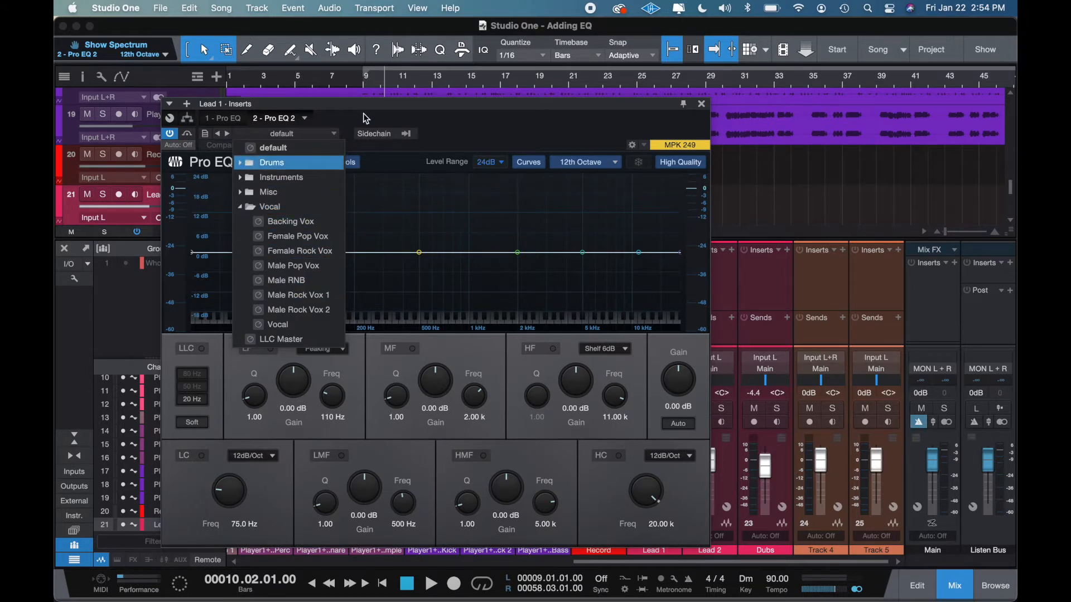
left_click(306, 326)
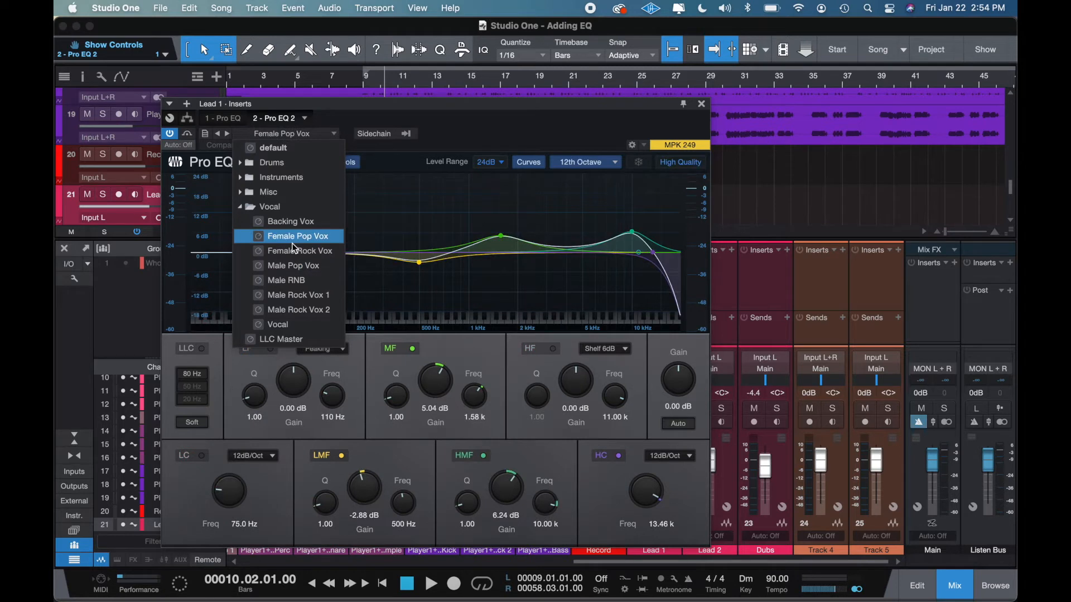
left_click(303, 296)
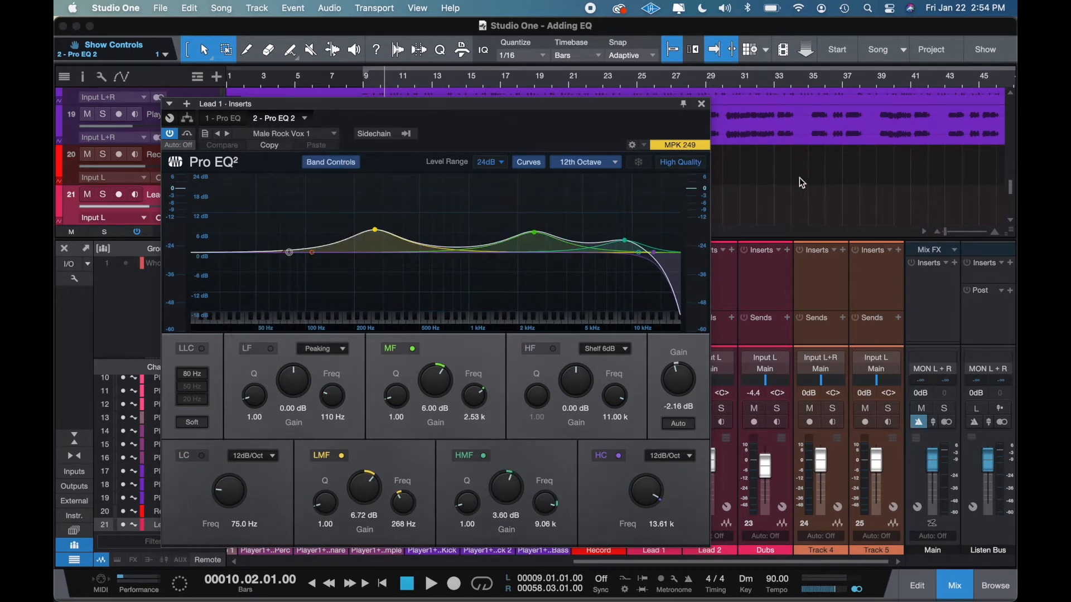
Play the song and compare Lead 1 with the second Pro EQ bypassed and enabled, keeping its window clear of the channel
key("space")
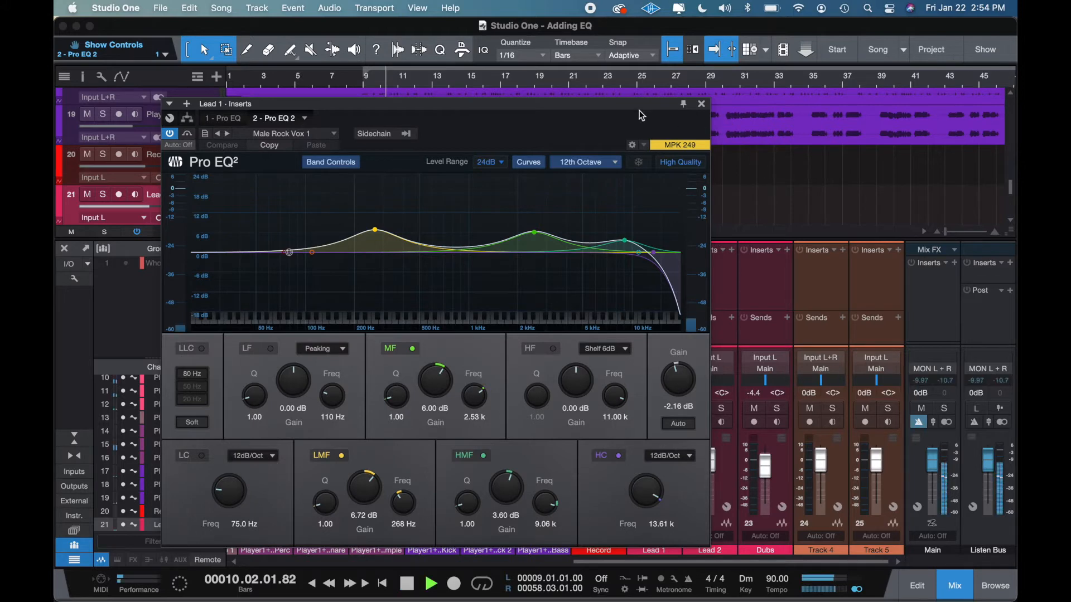
left_click_drag(625, 104, 539, 81)
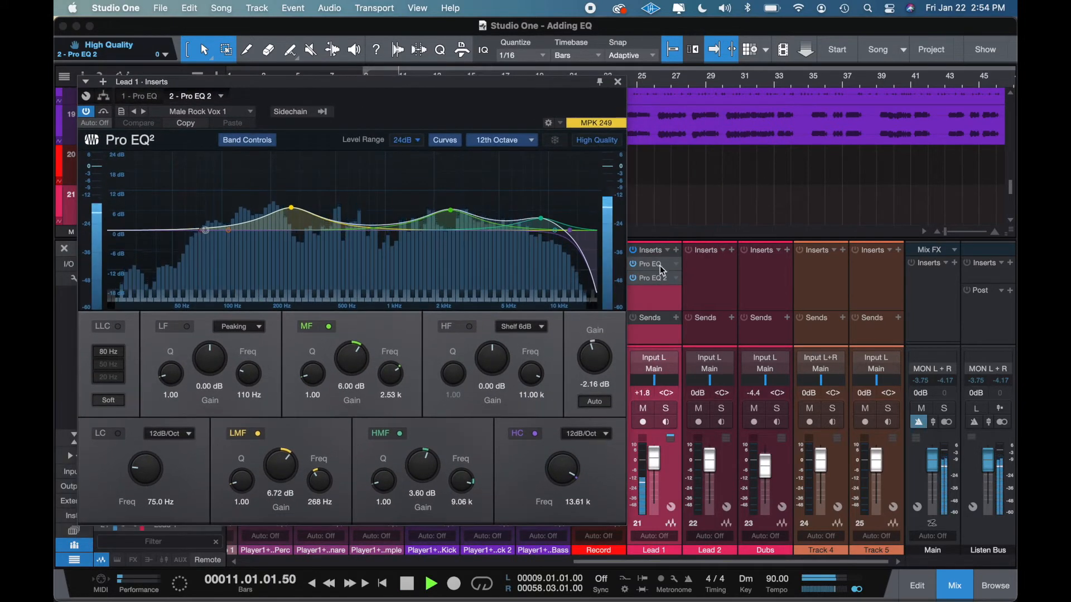
left_click(634, 280)
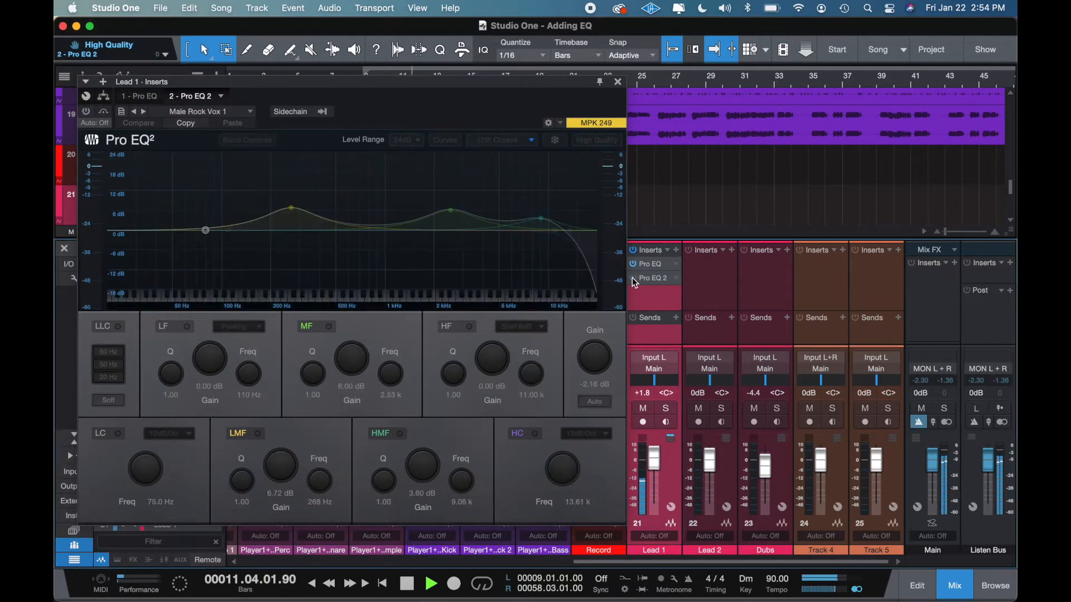
left_click(634, 280)
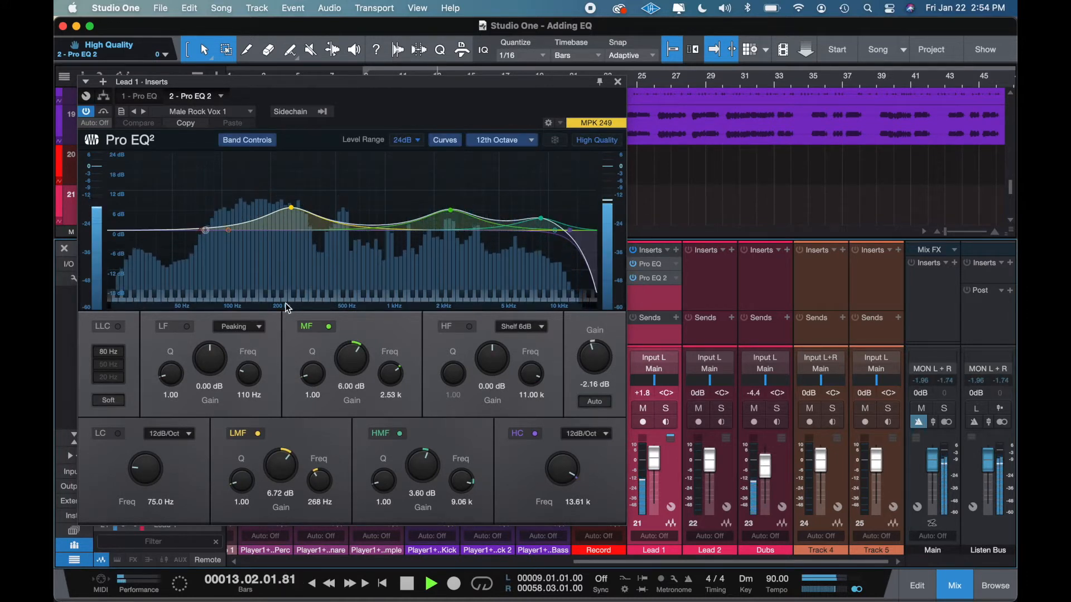
key("space")
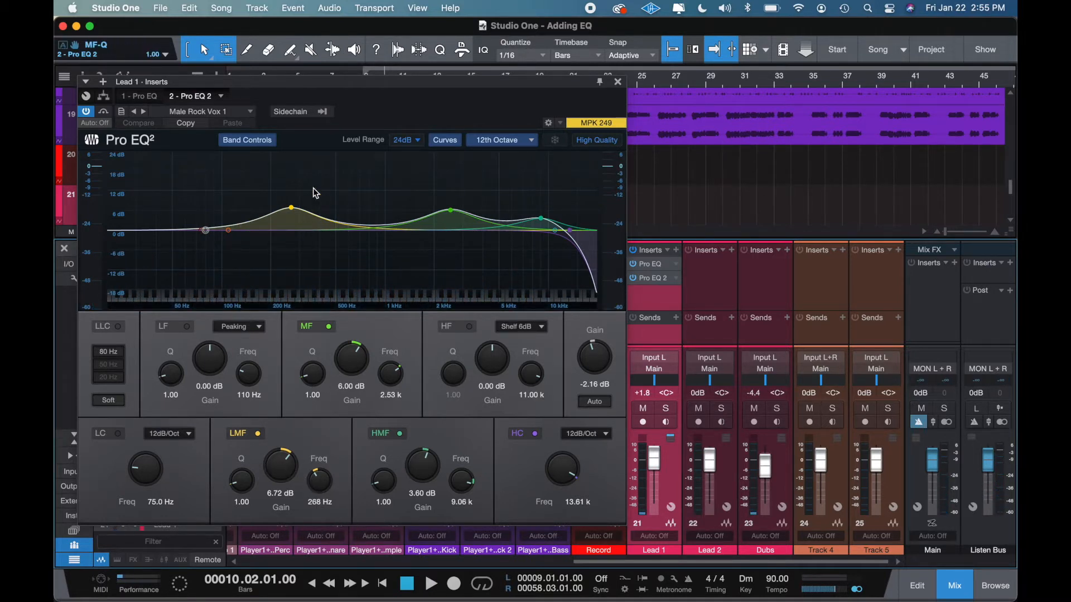
Solo Lead 1, start playback briefly, and switch off the MF and HMF bands of its second Pro EQ
key("s")
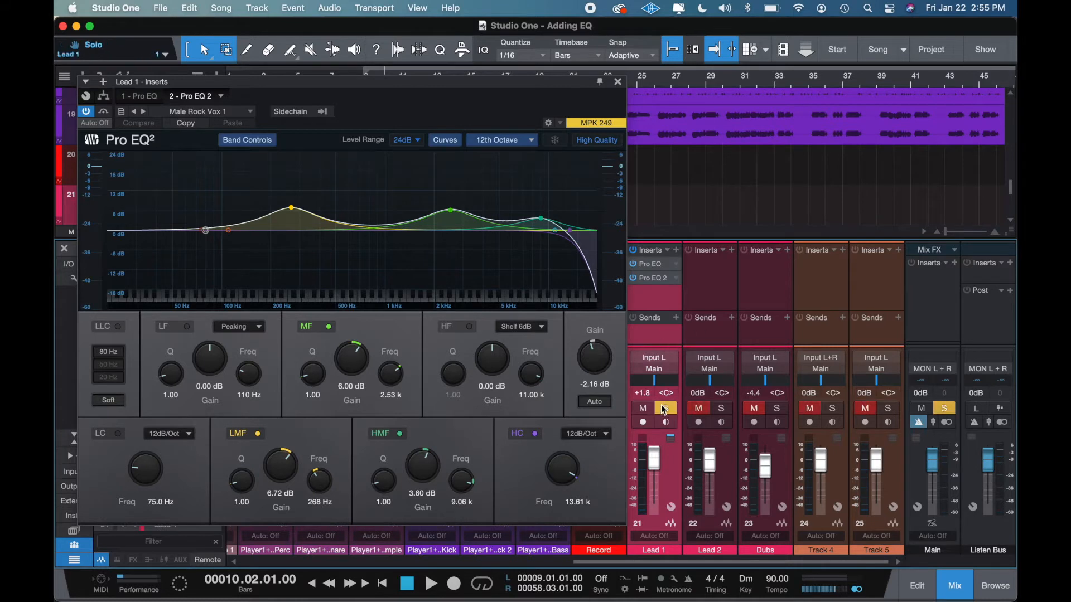
key("space")
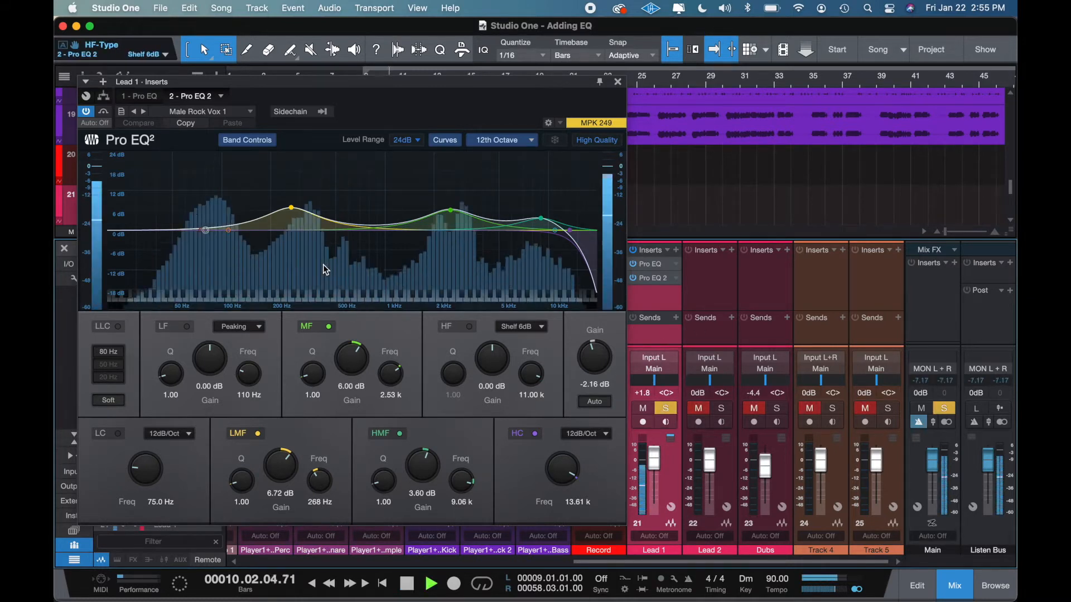
left_click(329, 327)
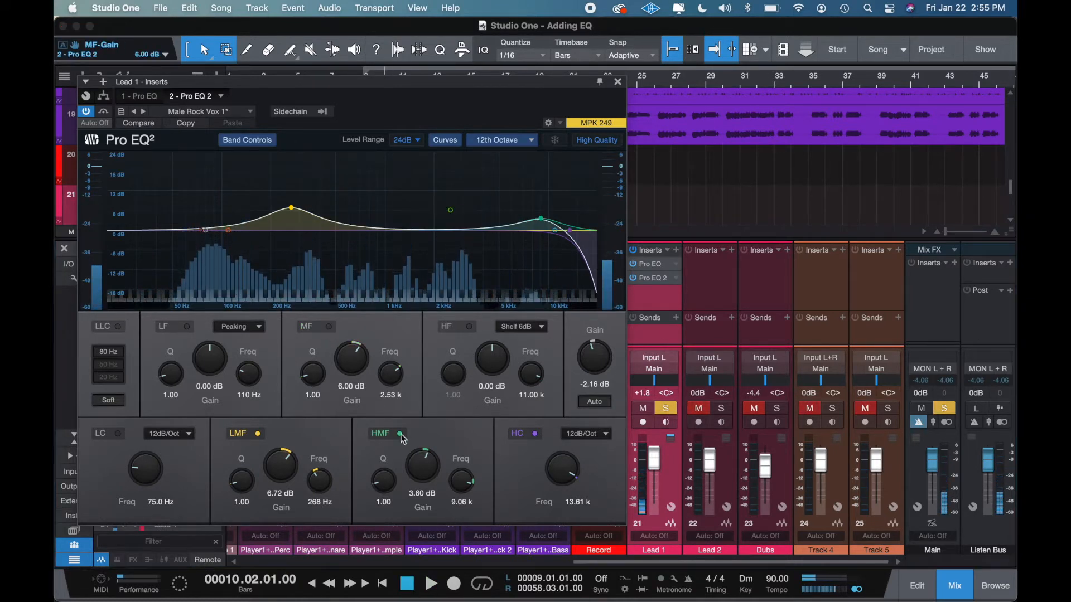
left_click(399, 434)
Play the soloed Lead 1 and compare the second Pro EQ's LMF band switched off and on
key("space")
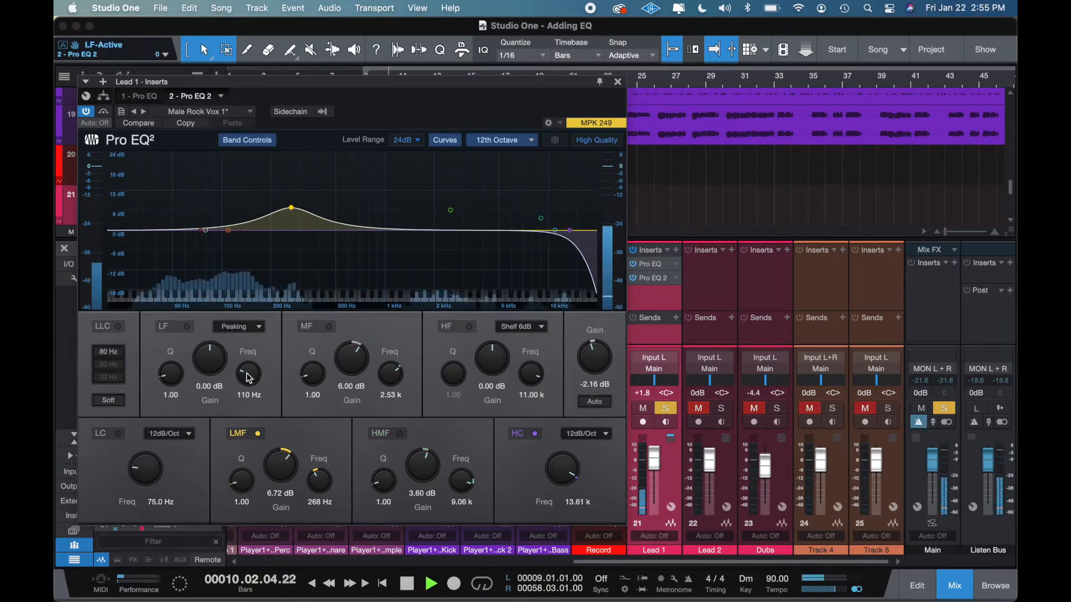
left_click(259, 434)
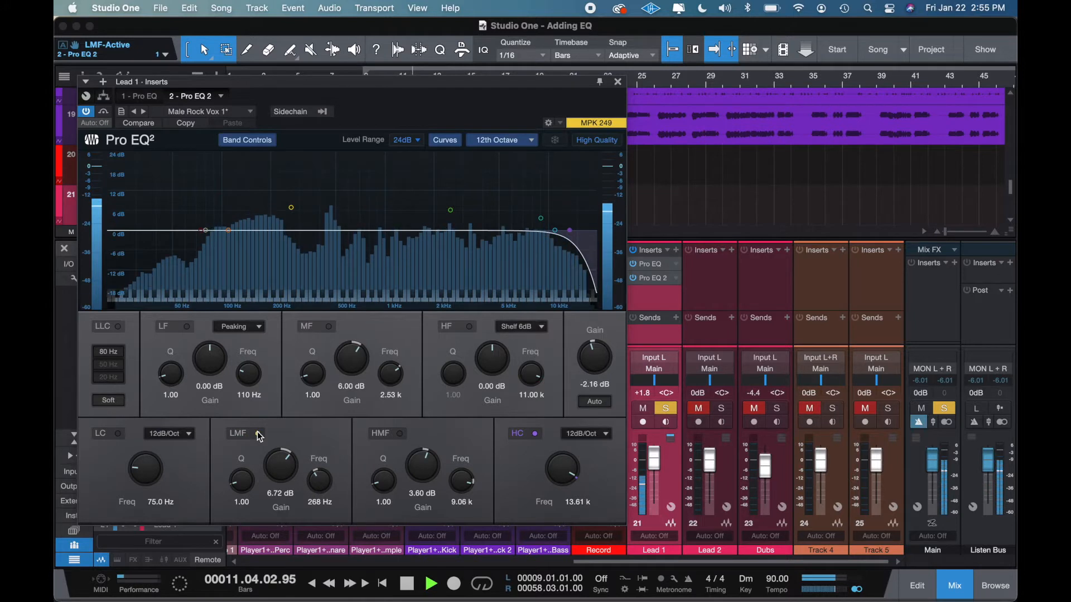
left_click(258, 434)
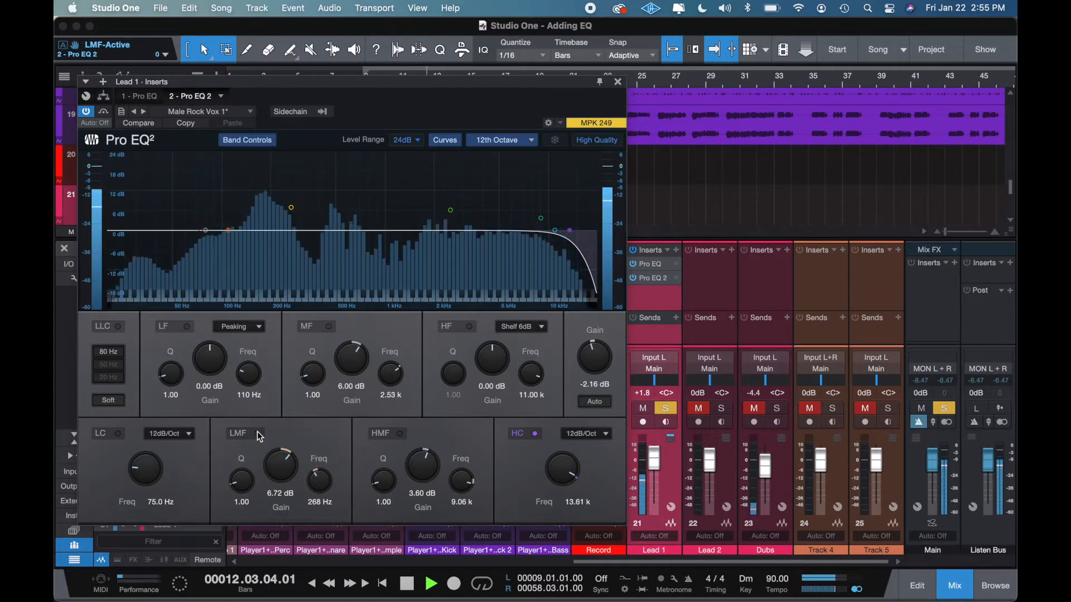
key("space")
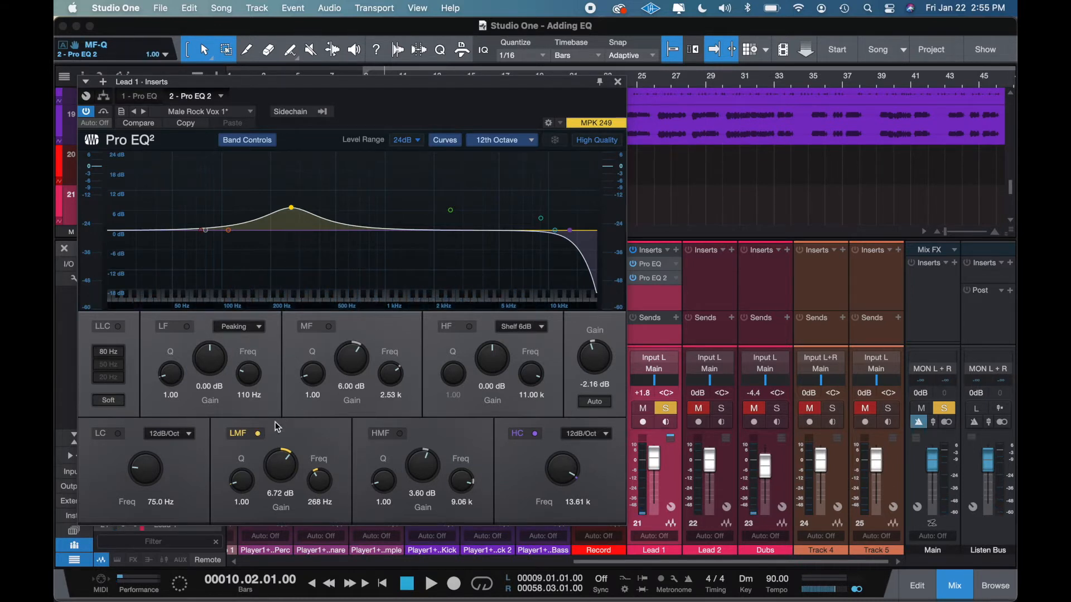
Switch the MF band back on in the second Pro EQ and compare it off and on during playback
left_click(329, 327)
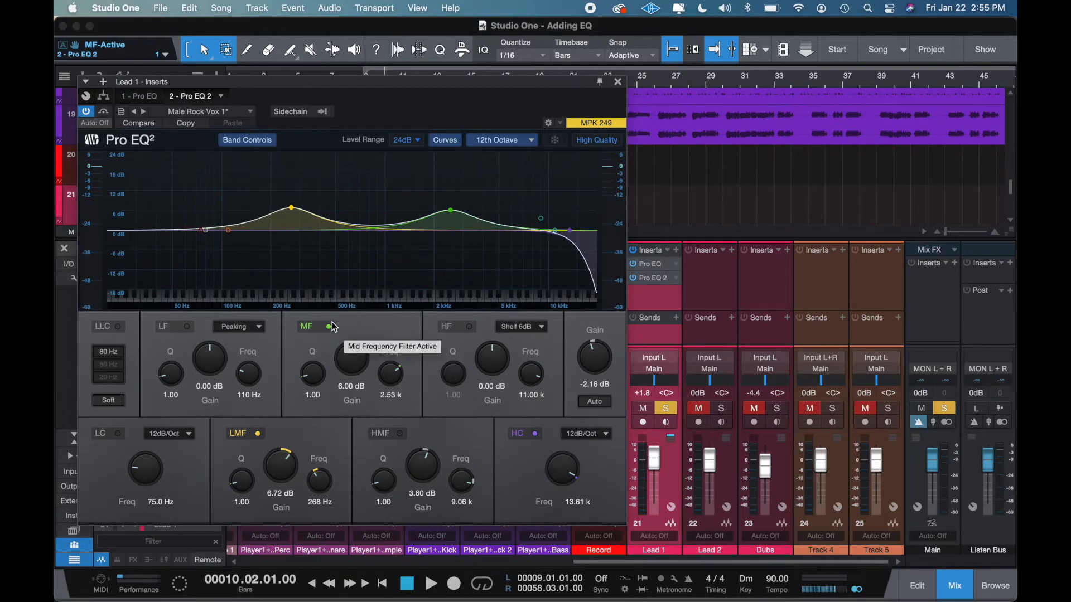
key("space")
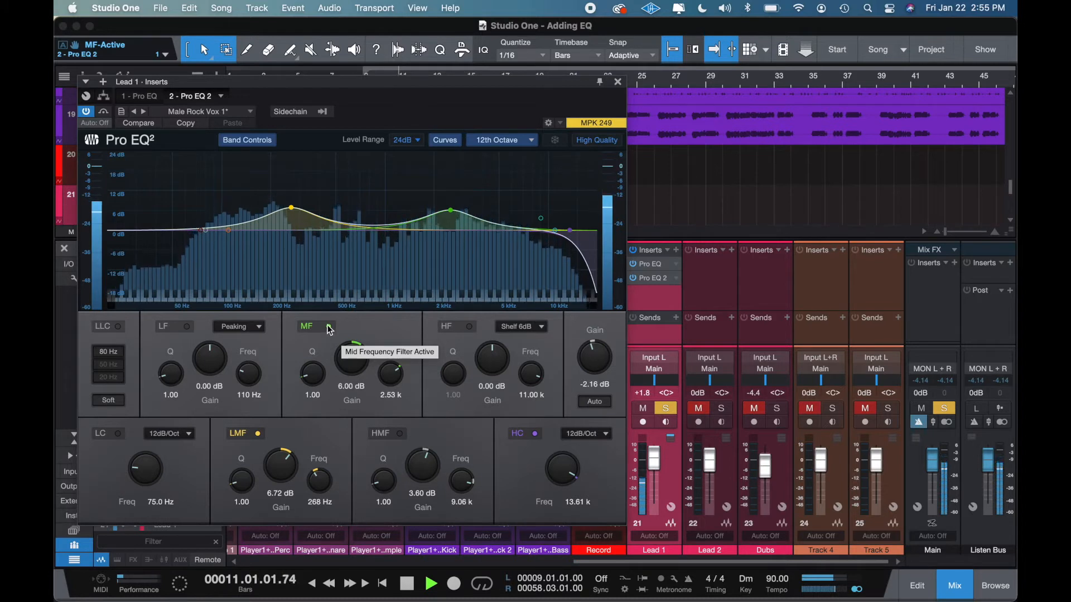
left_click(330, 326)
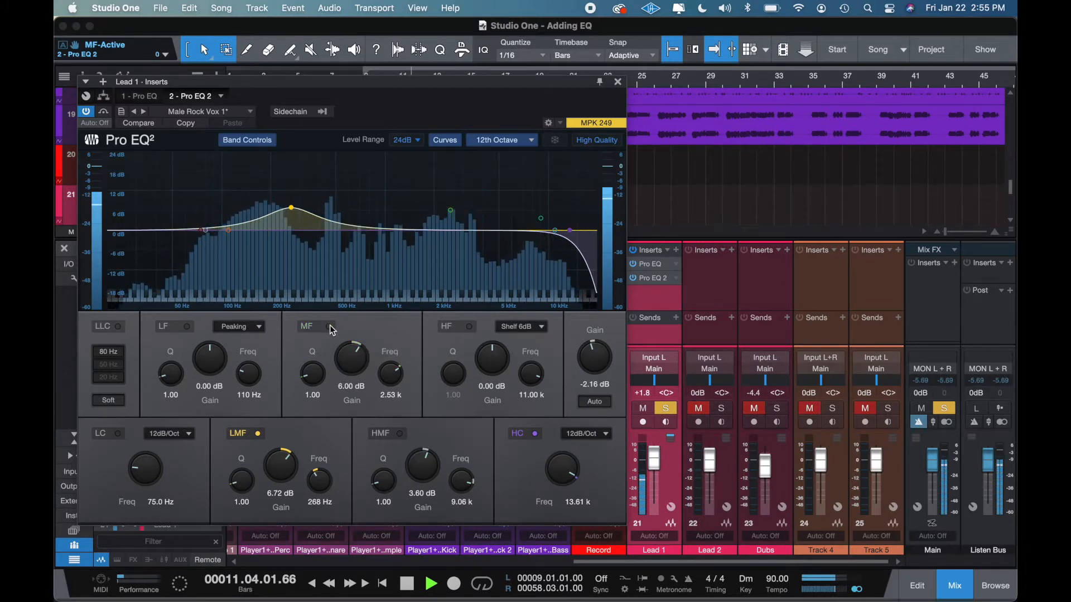
left_click(329, 326)
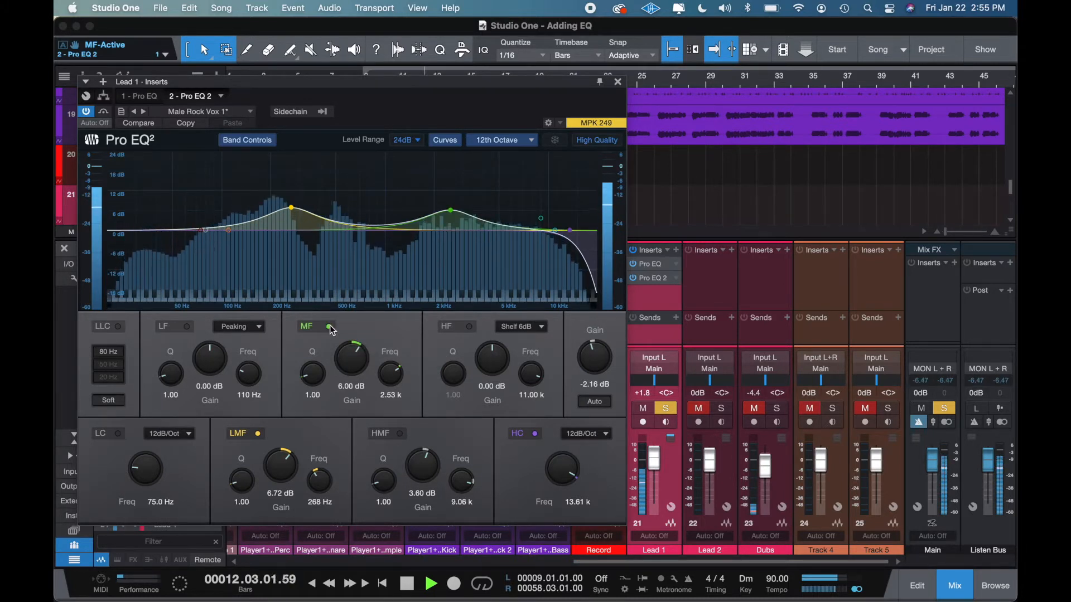
key("space")
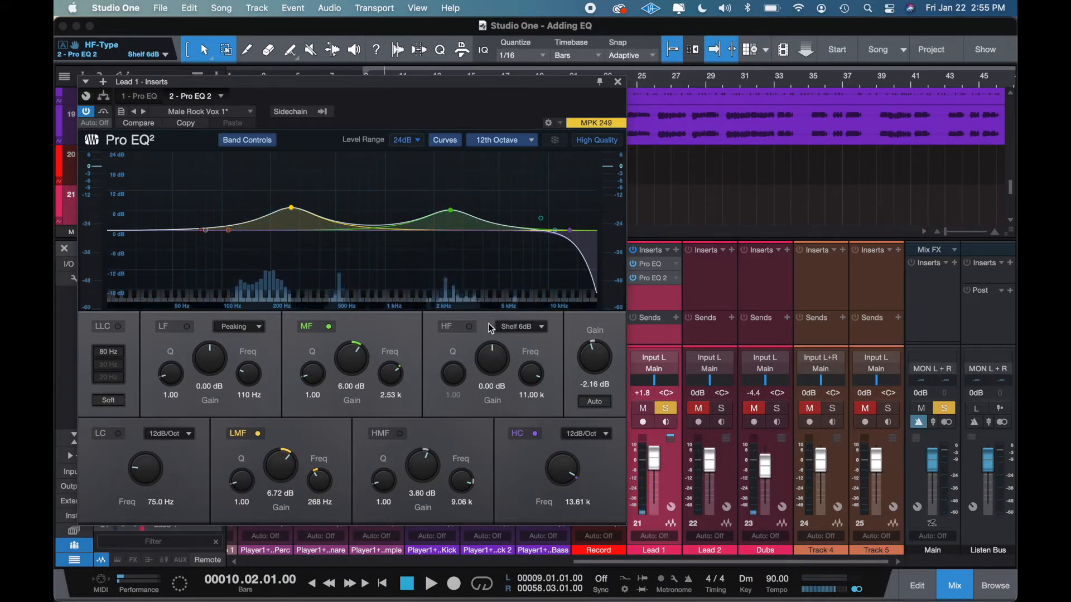
Switch the HMF band back on and compare the soloed vocal with the second Pro EQ bypassed and enabled during playback
left_click(400, 433)
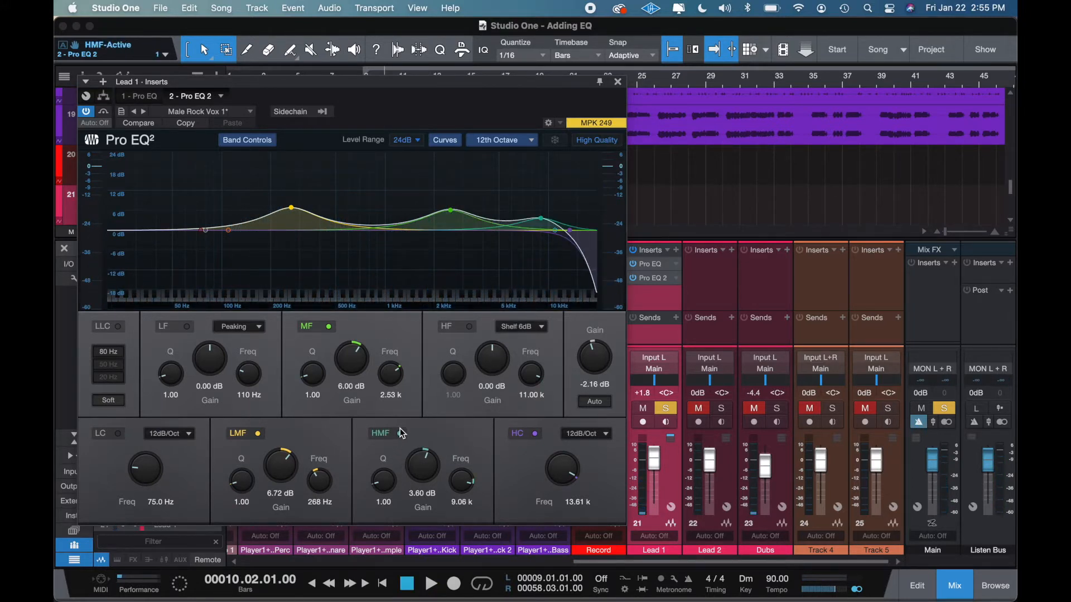
key("space")
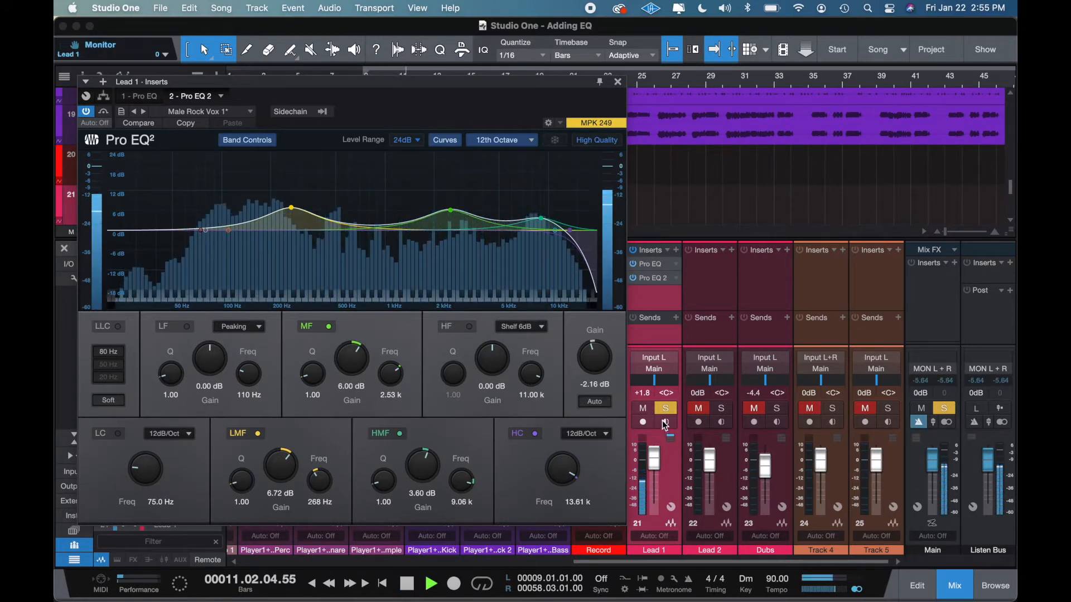
left_click(89, 113)
left_click(90, 114)
key("space")
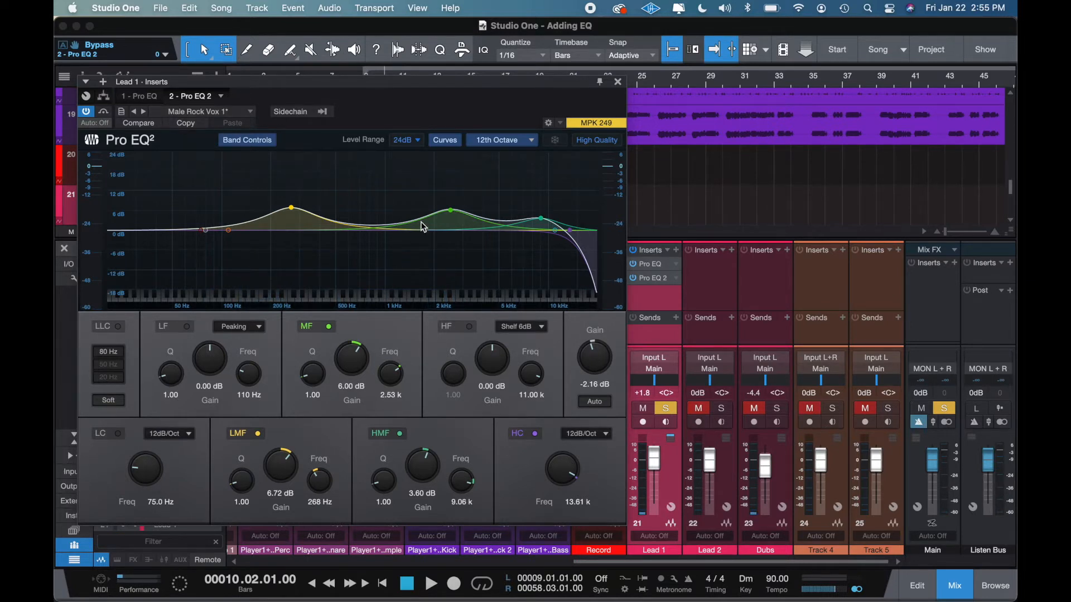
Examine the first Pro EQ's curve on Lead 1 and return to the second Pro EQ
left_click(645, 265)
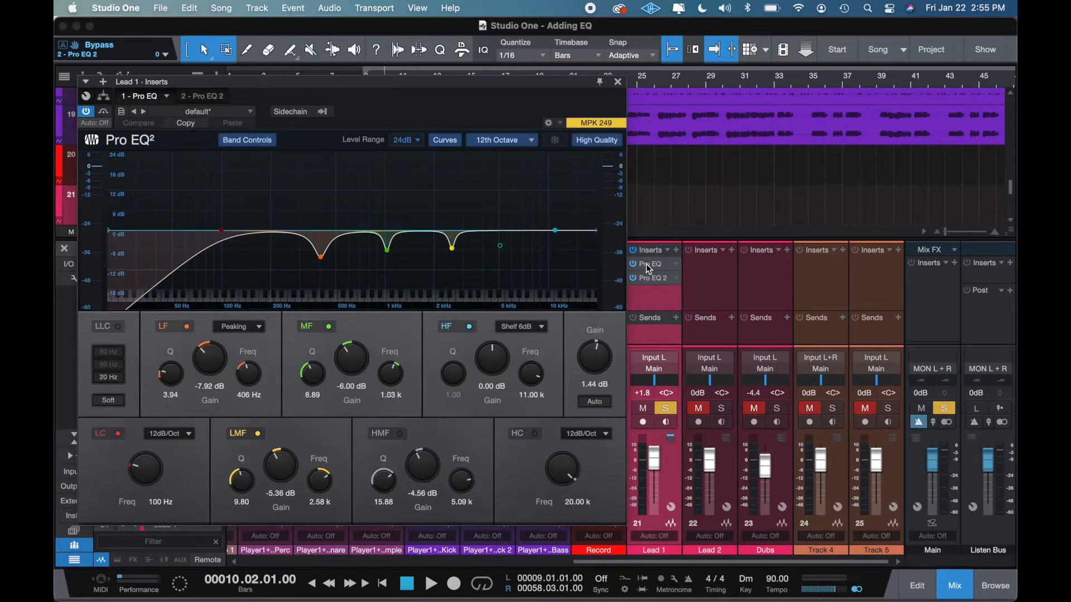
left_click(650, 278)
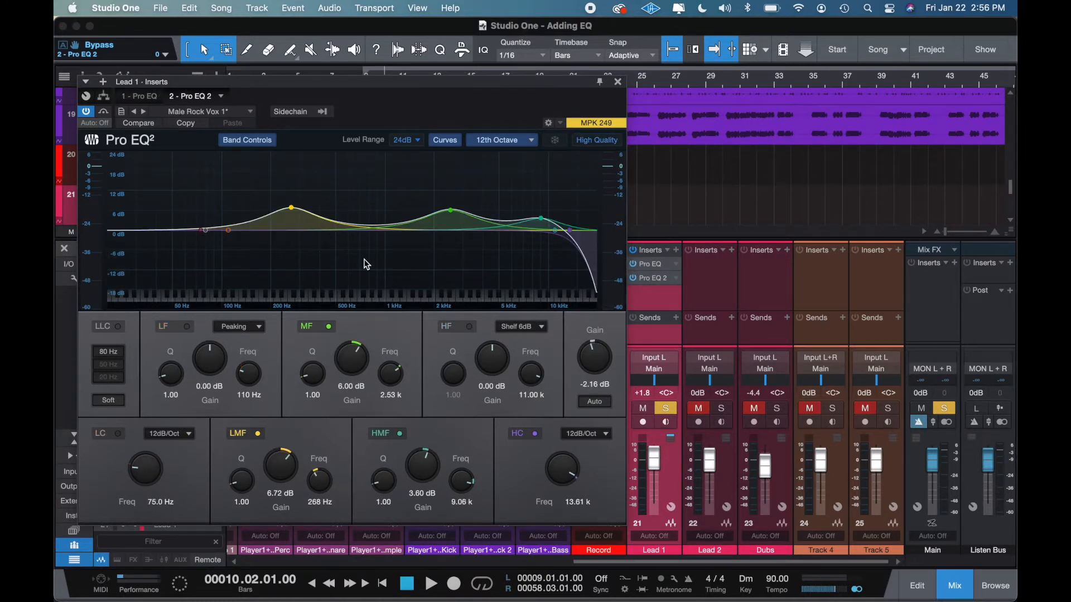
Unsolo Lead 1 and compare all its inserts bypassed and enabled while the full mix plays
left_click(678, 407)
left_click(677, 408)
key("space")
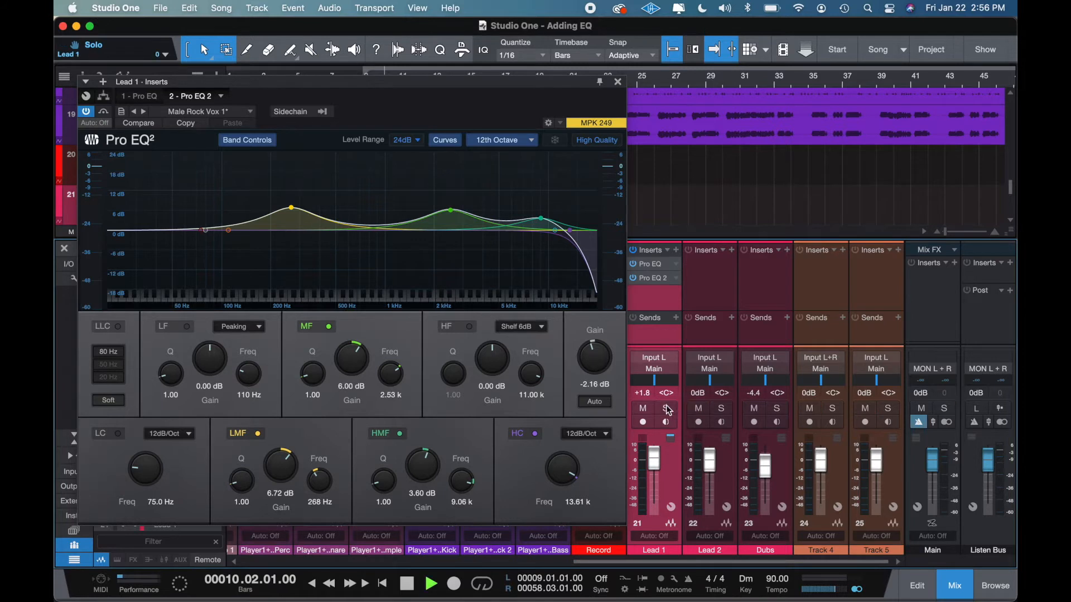
left_click(634, 251)
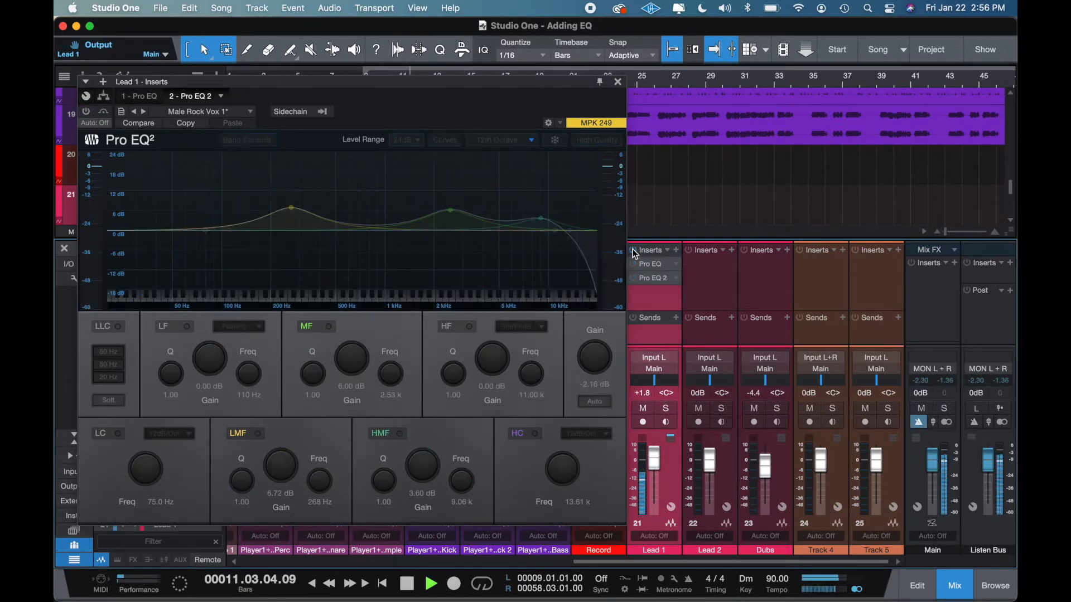
left_click(634, 251)
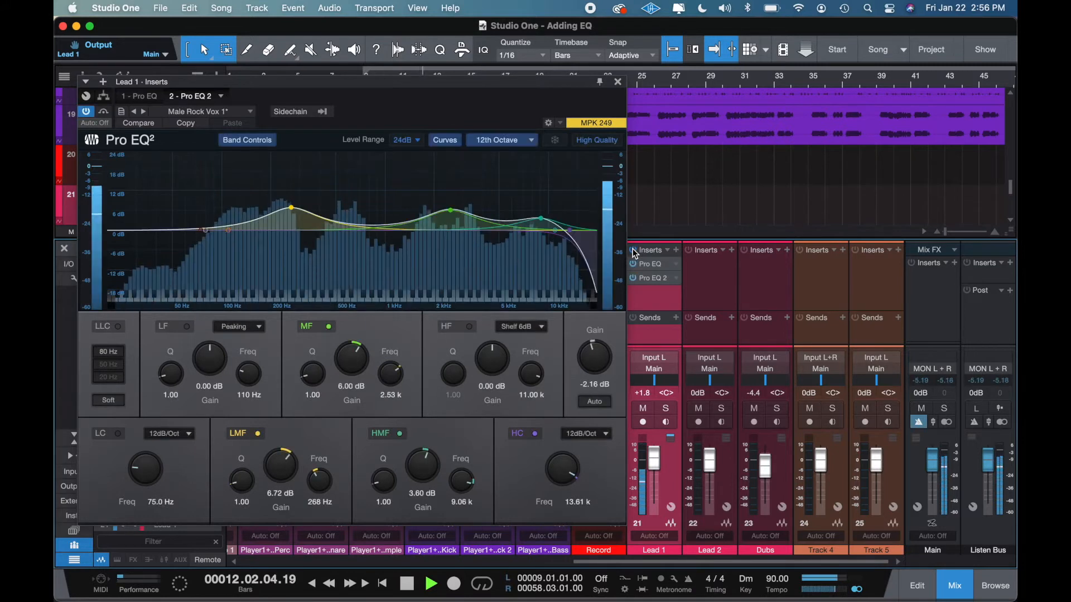
key("space")
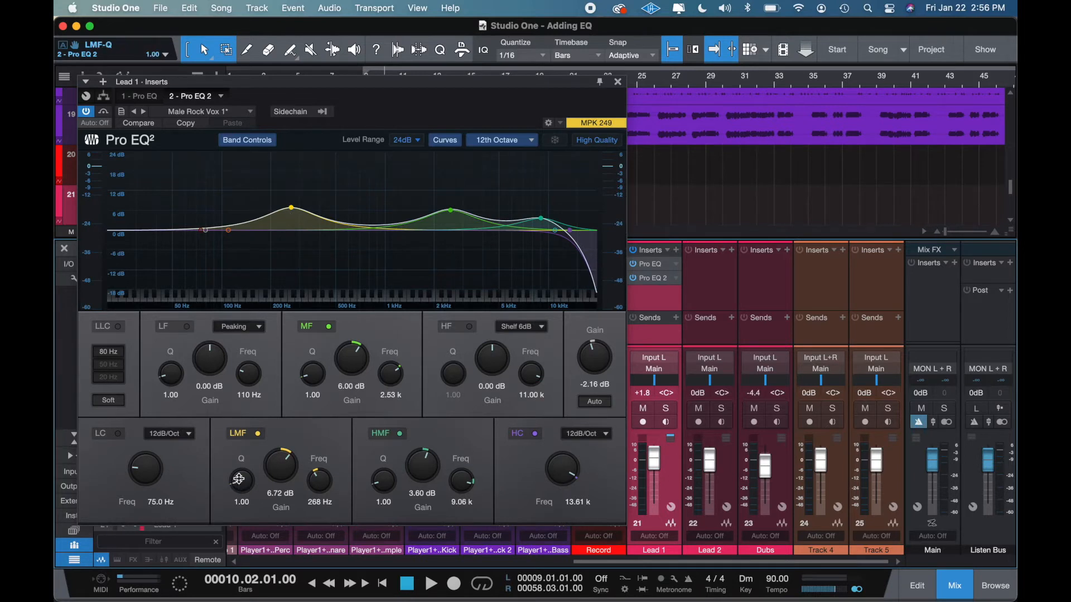
Try out the LMF band's Q in the second Pro EQ and review the first Pro EQ's curve for comparison
left_click_drag(241, 481, 306, 487)
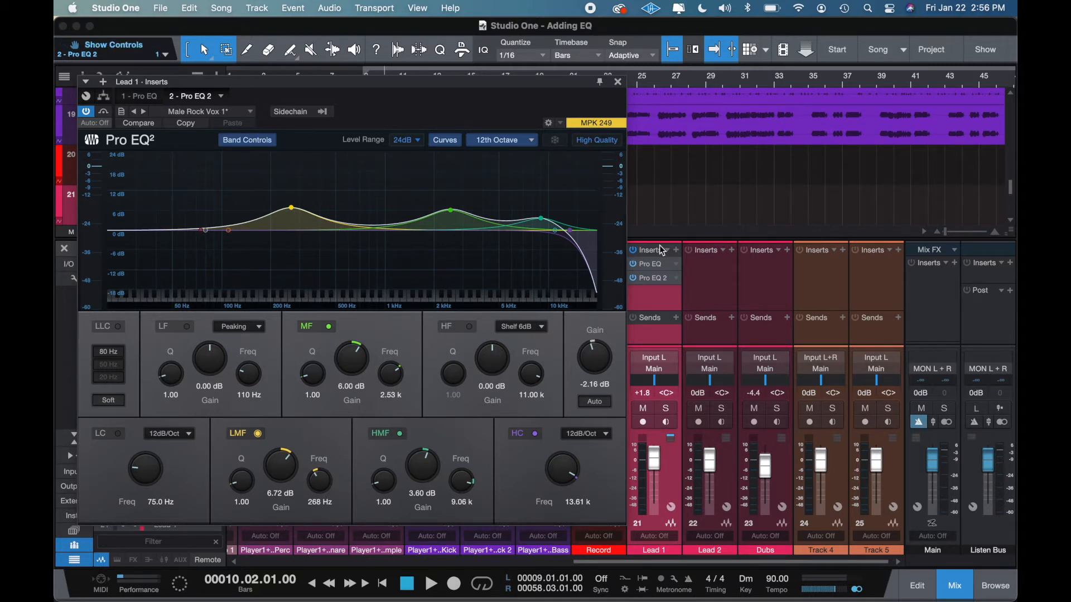
left_click(654, 265)
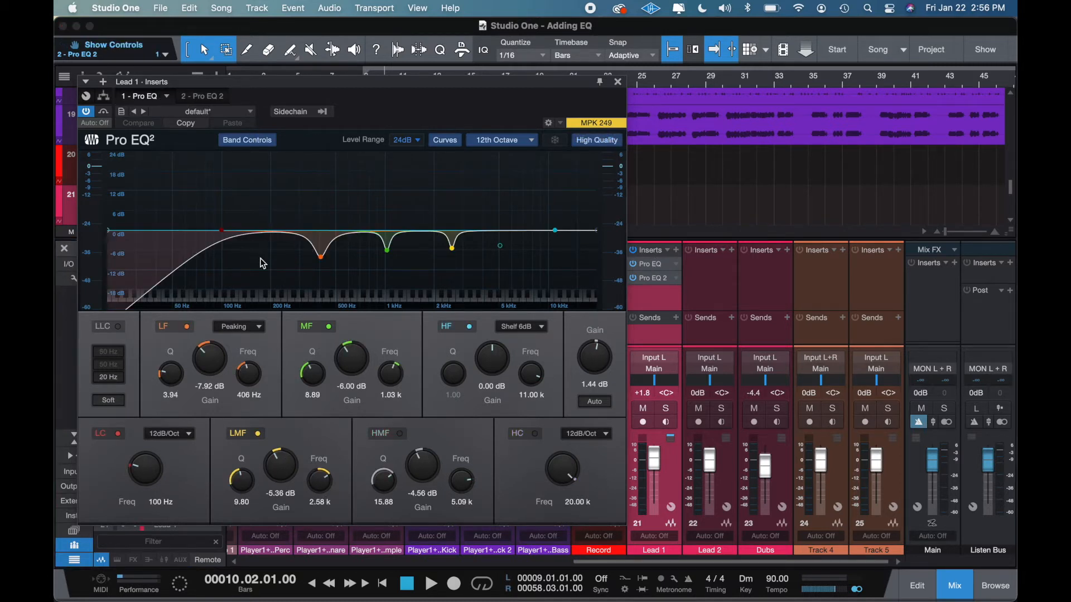
left_click(654, 279)
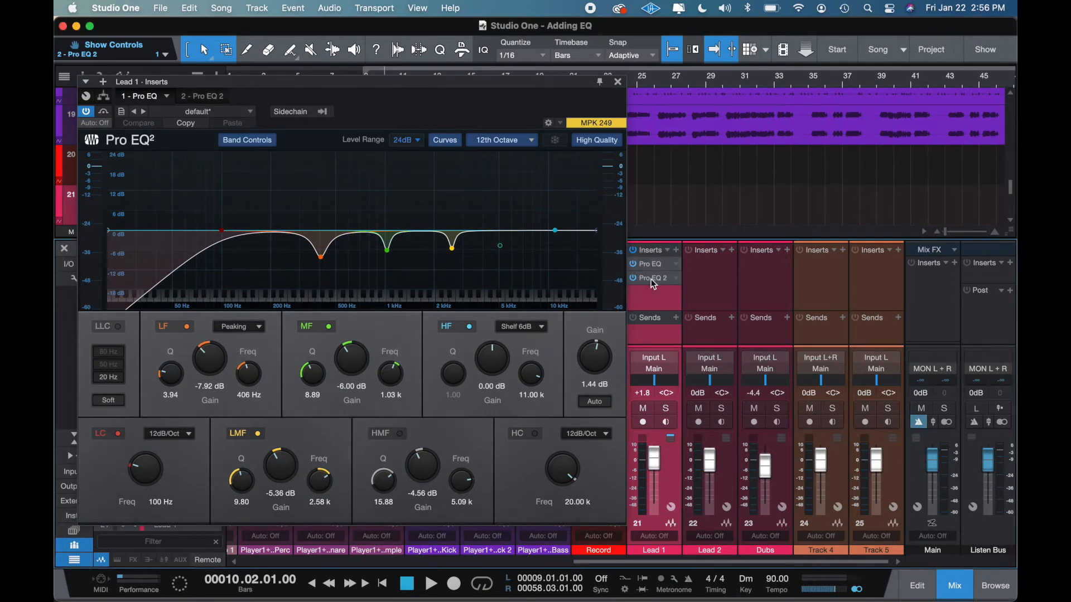
left_click(650, 279)
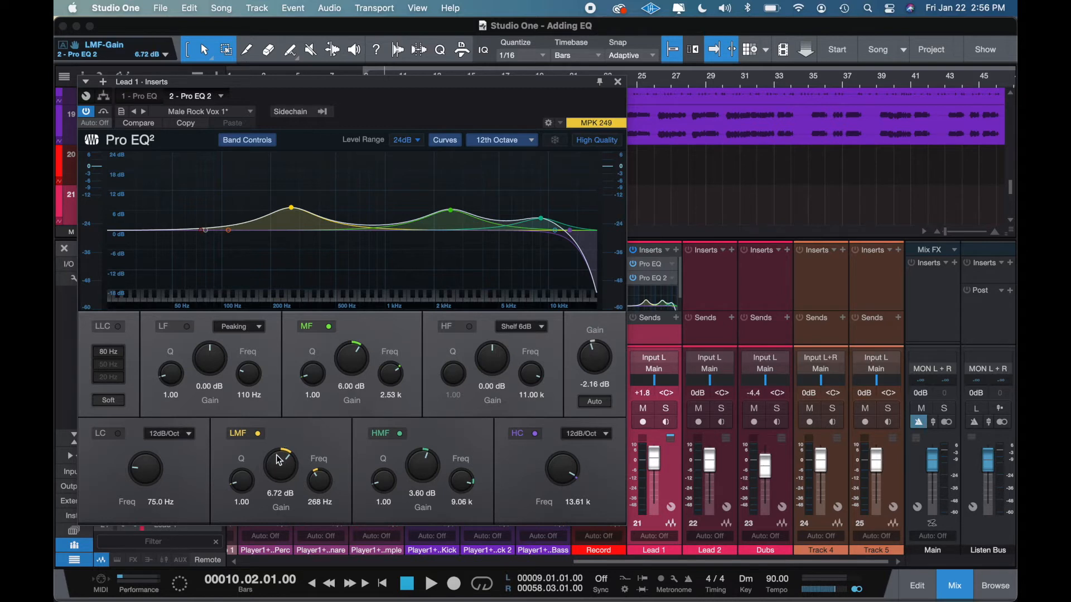
Sweep the LMF band's gain in the second Pro EQ and leave it at 6.48 dB
left_click_drag(281, 467, 288, 484)
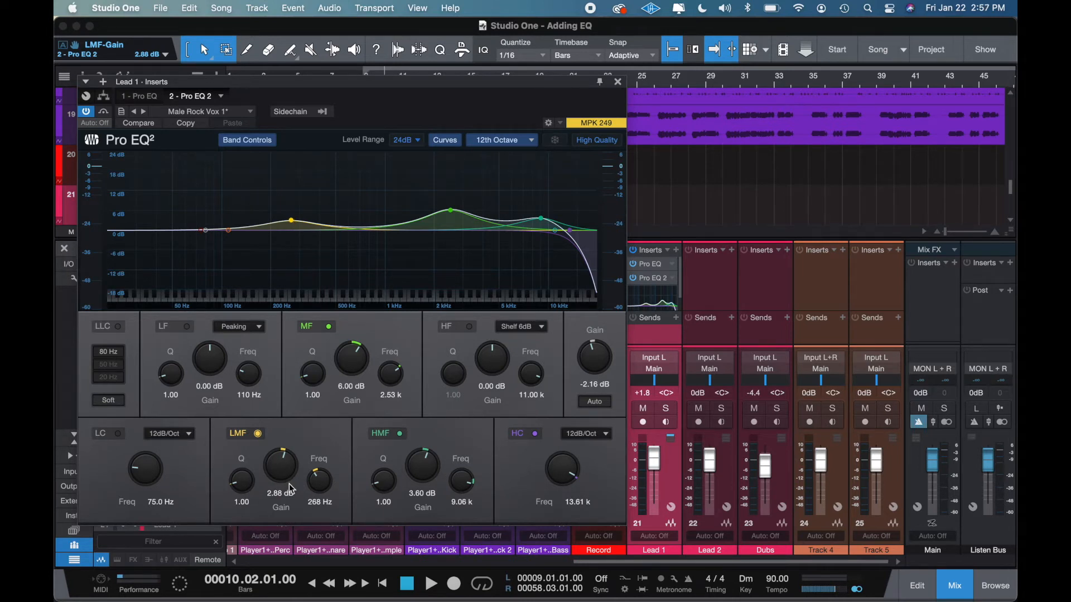
mouse_move(289, 484)
left_mouse_down()
mouse_move(282, 441)
mouse_move(285, 482)
mouse_move(286, 472)
left_mouse_up()
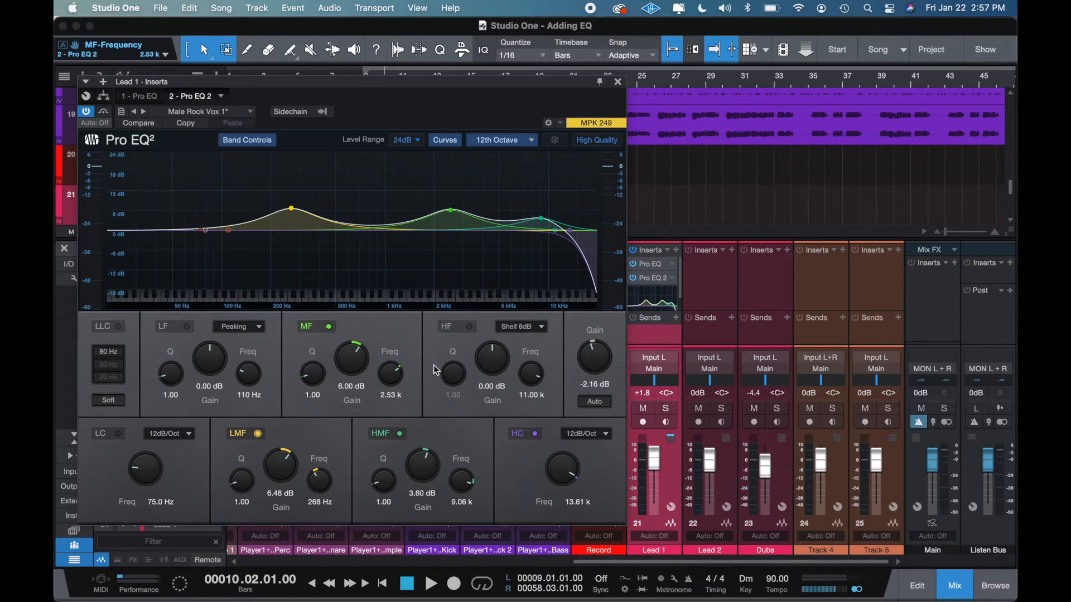
Play the full mix with the second Pro EQ's LMF and HMF bands switched off, keeping its MF band active
left_click(329, 328)
left_click(329, 328)
key("space")
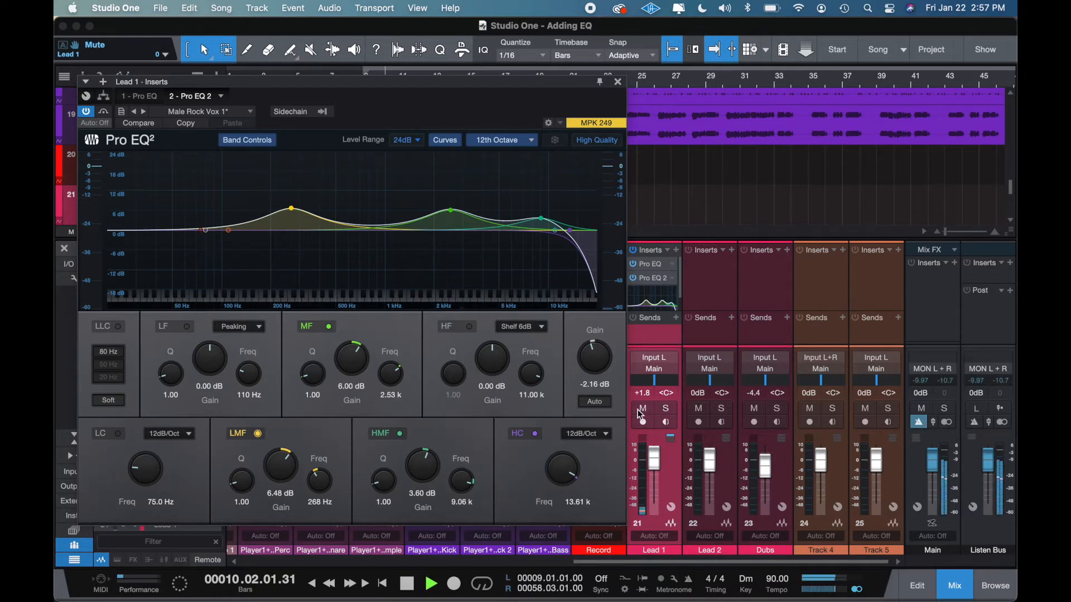
left_click(257, 433)
left_click(399, 434)
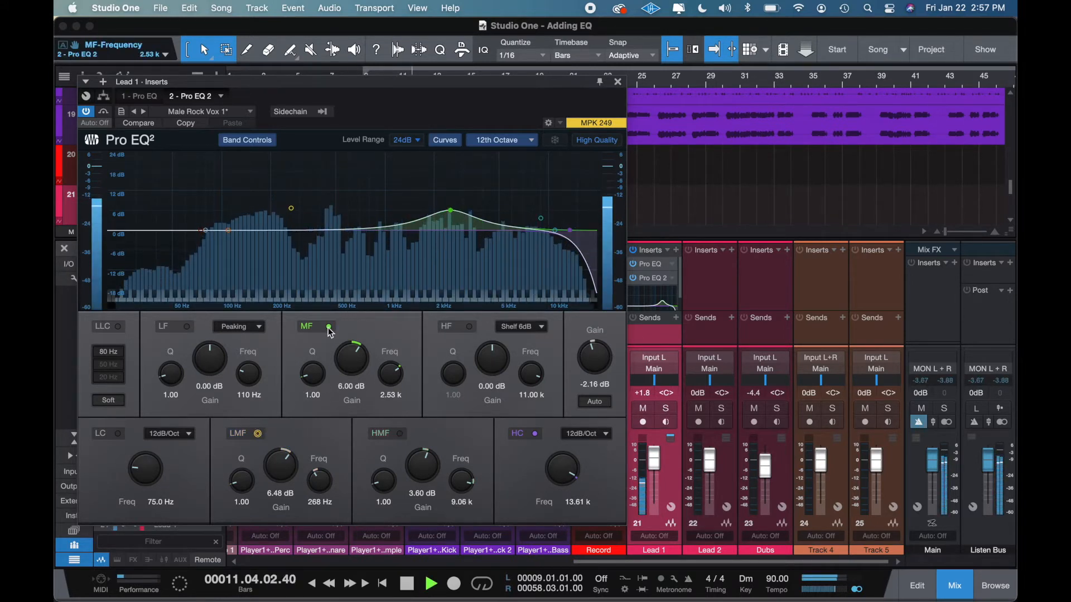
Compare the MF band of the second Pro EQ off and on during full-mix playback, leaving it on
left_click(329, 328)
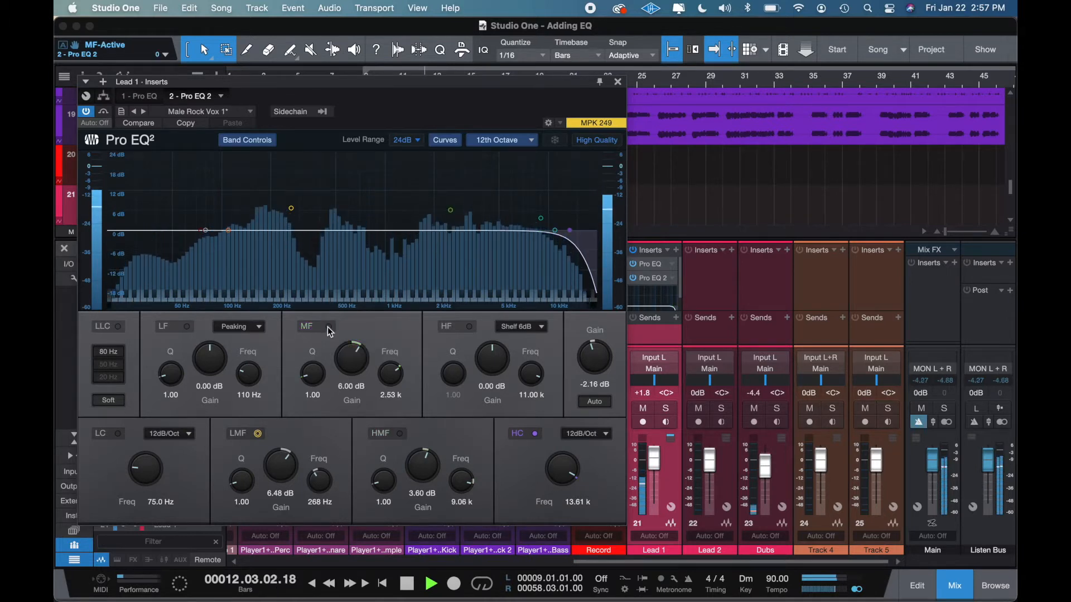
key("space")
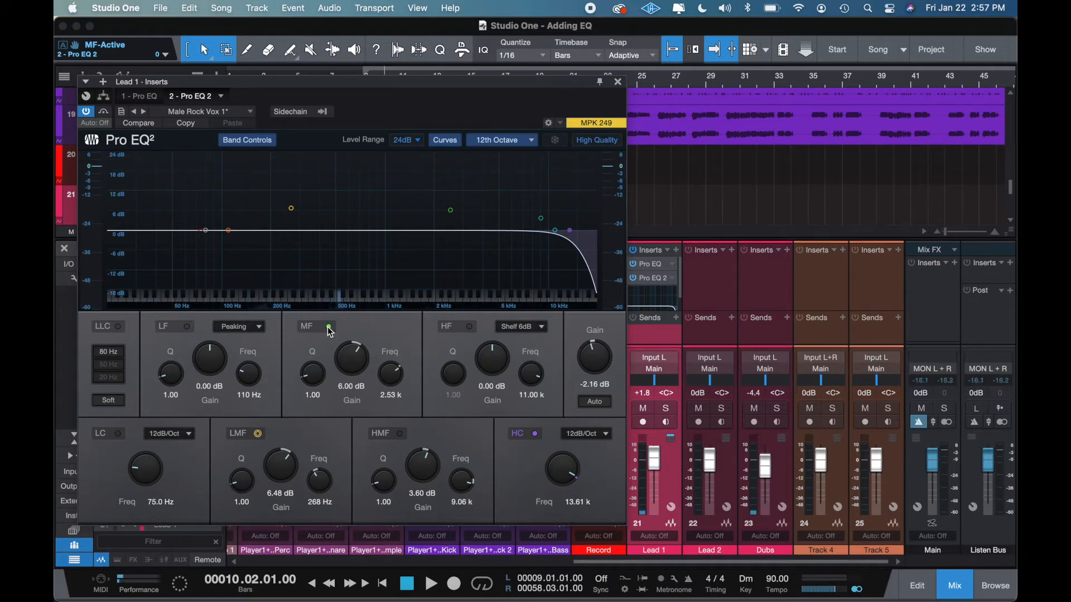
left_click(328, 327)
key("space")
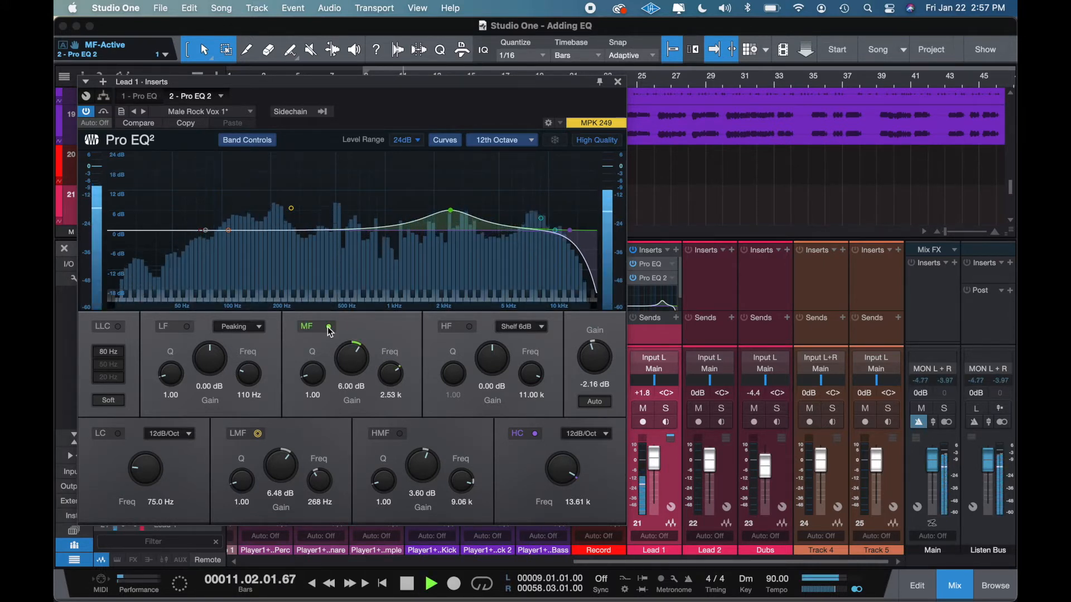
left_click(329, 327)
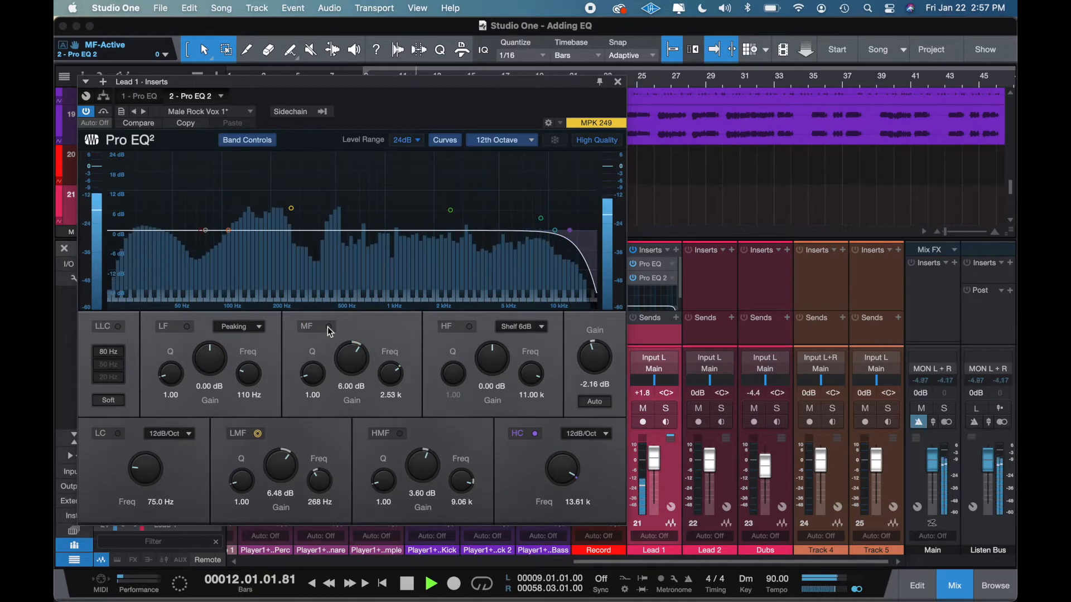
left_click(328, 328)
key("space")
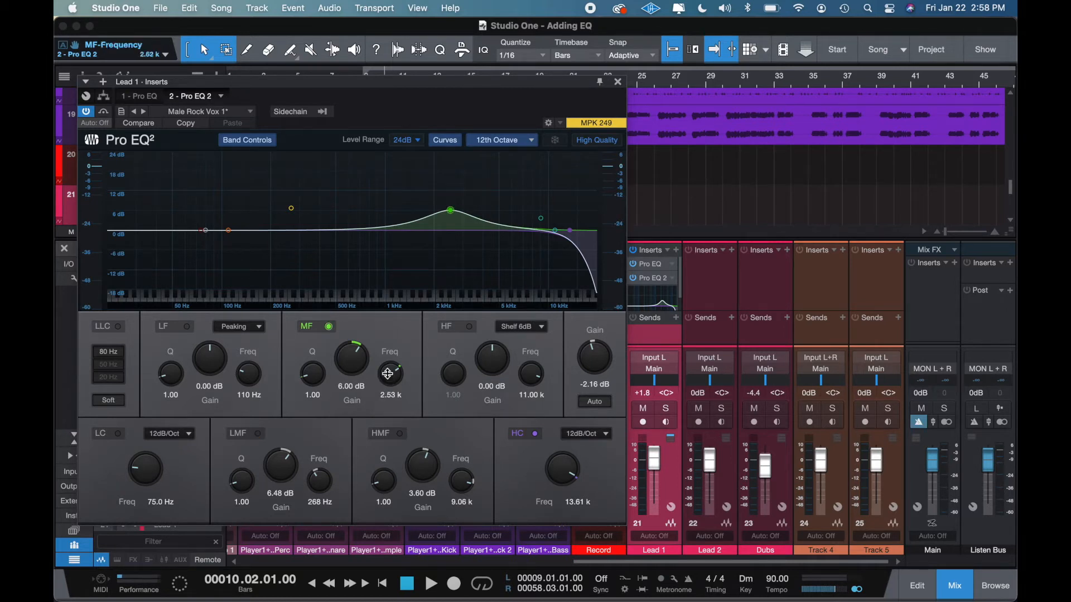
Set the MF band's frequency in the second Pro EQ to 2.20 kHz
left_click_drag(388, 375, 389, 382)
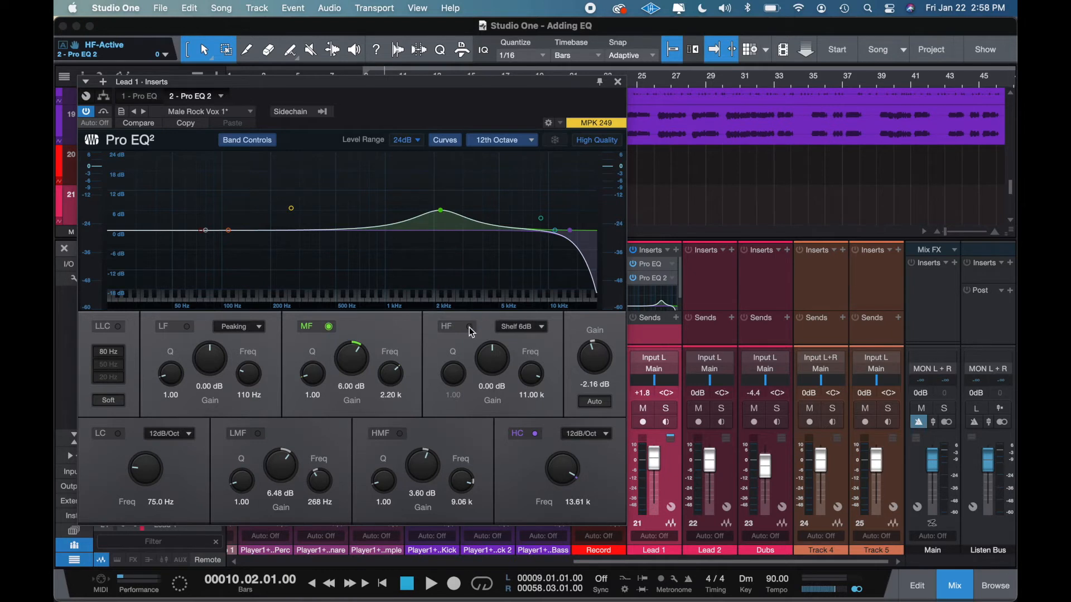
Switch the HMF band of Lead 1's second Pro EQ back on during full-mix playback
key("space")
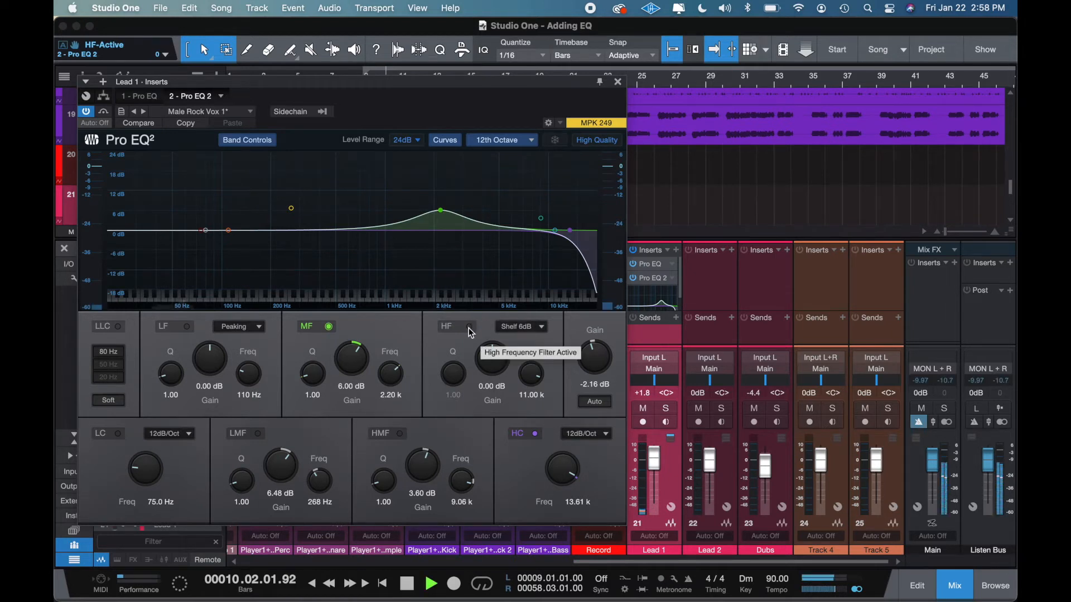
left_click(400, 433)
key("space")
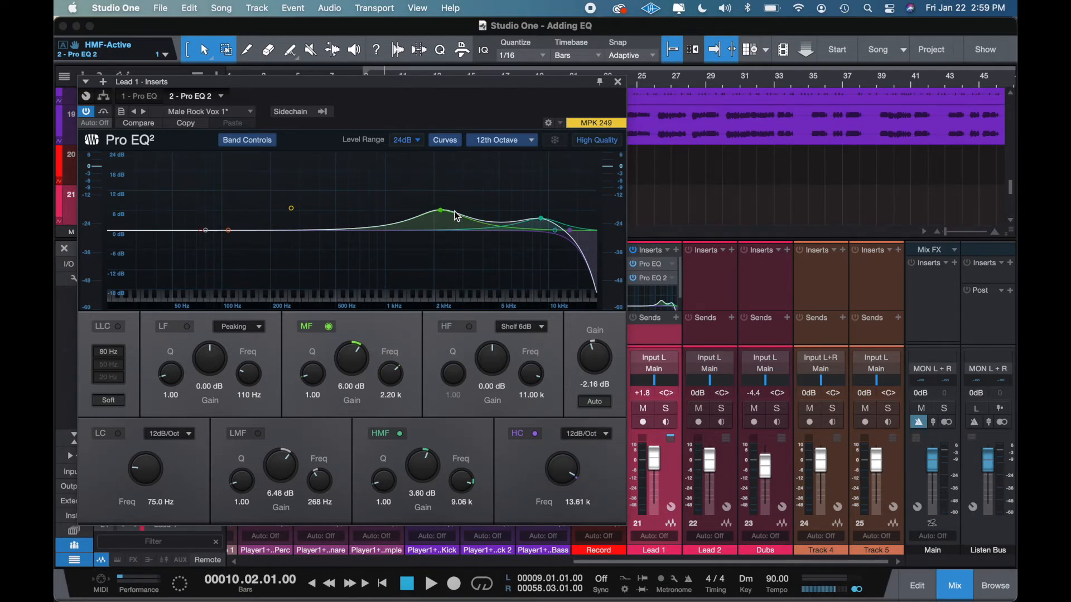
Switch the LMF band of the second Pro EQ back on and set its low-cut frequency to 59.2 Hz
left_click(258, 434)
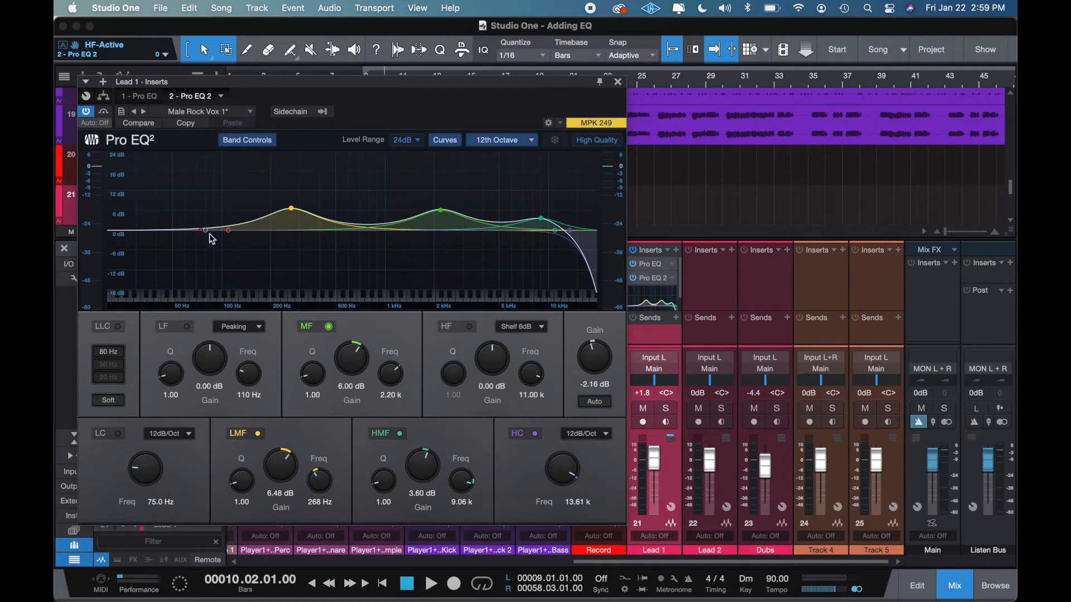
mouse_move(204, 231)
left_mouse_down()
mouse_move(387, 253)
mouse_move(510, 252)
mouse_move(186, 231)
left_mouse_up()
double_click(186, 231)
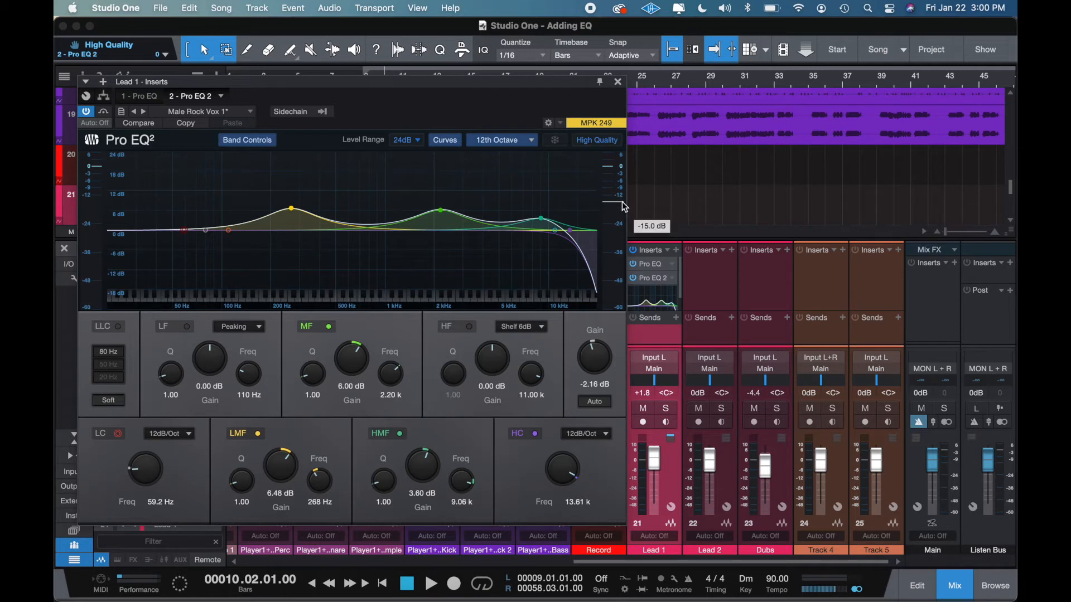
Compare Lead 1 during full-mix playback with all its inserts and its second Pro EQ bypassed and active, leaving everything active
key("space")
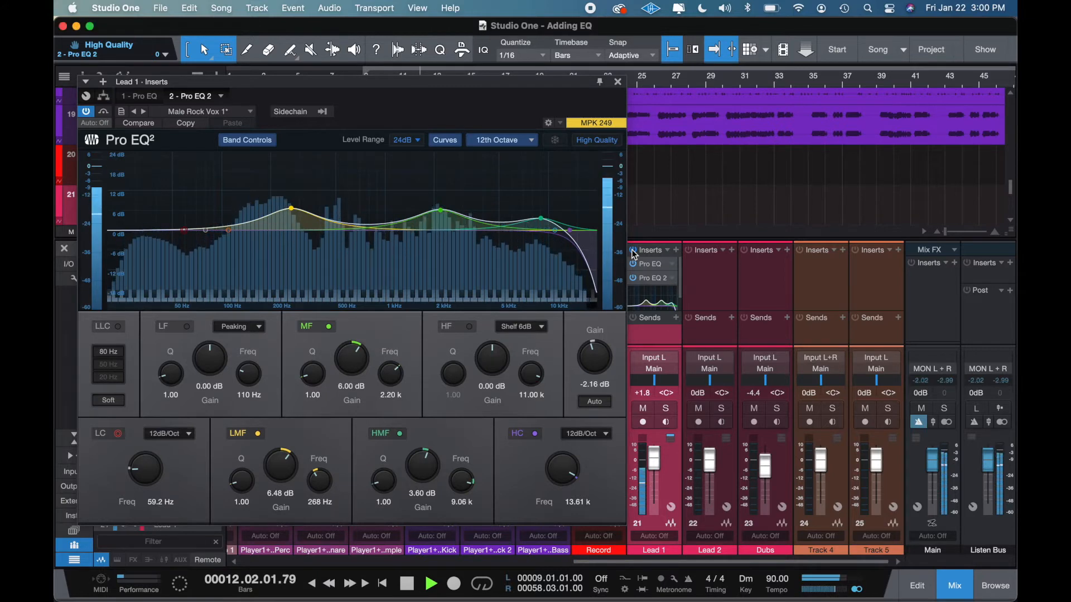
left_click(634, 252)
left_click(634, 251)
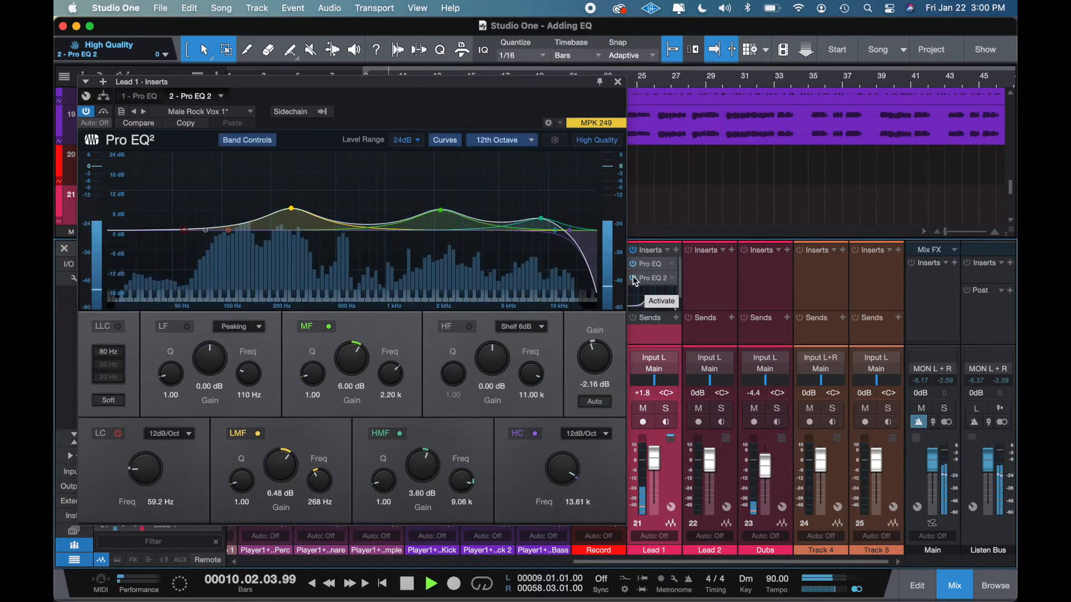
left_click(634, 278)
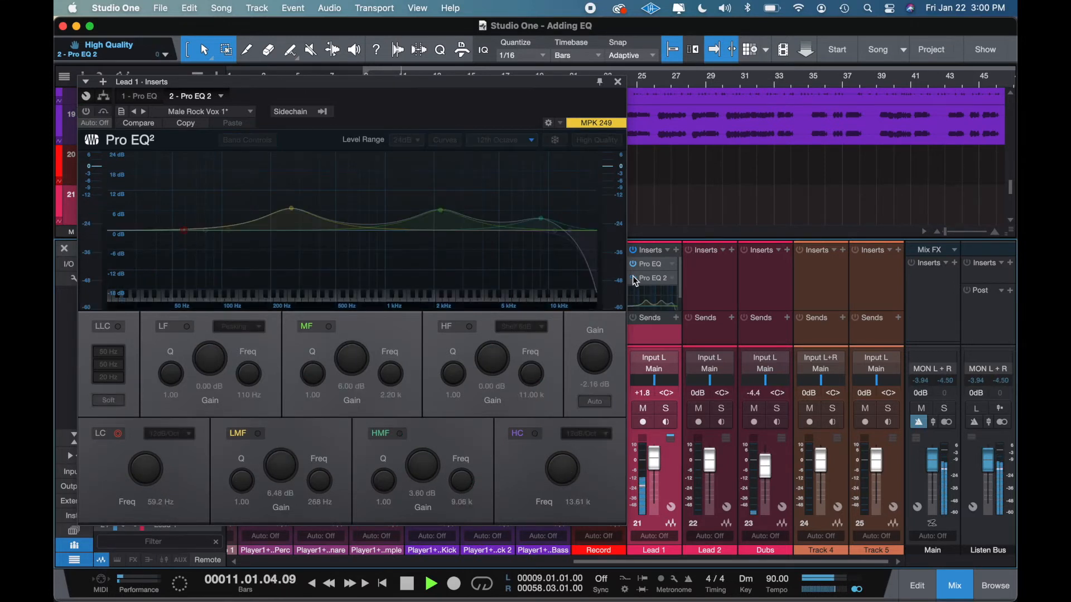
left_click(634, 277)
key("space")
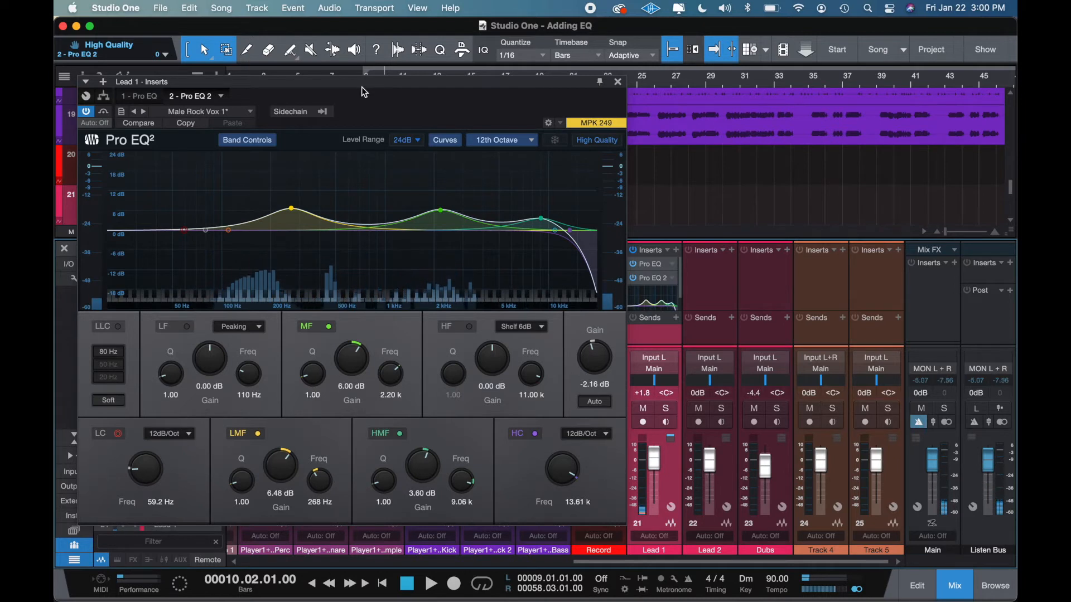
Review the vocal presets available for Lead 1's second Pro EQ, and close its insert window
left_click_drag(361, 89, 396, 91)
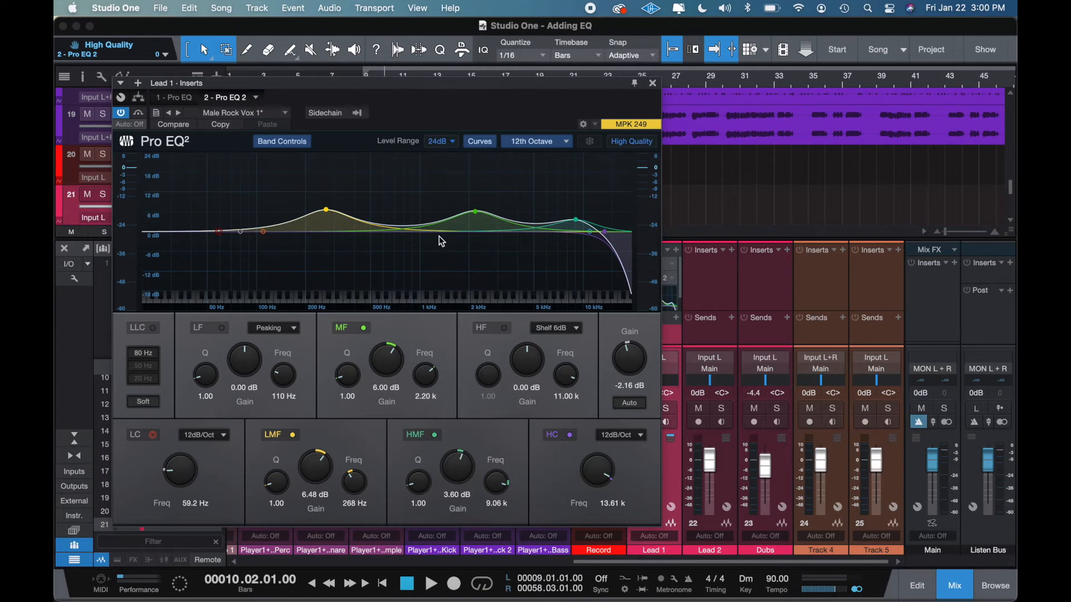
left_click(272, 112)
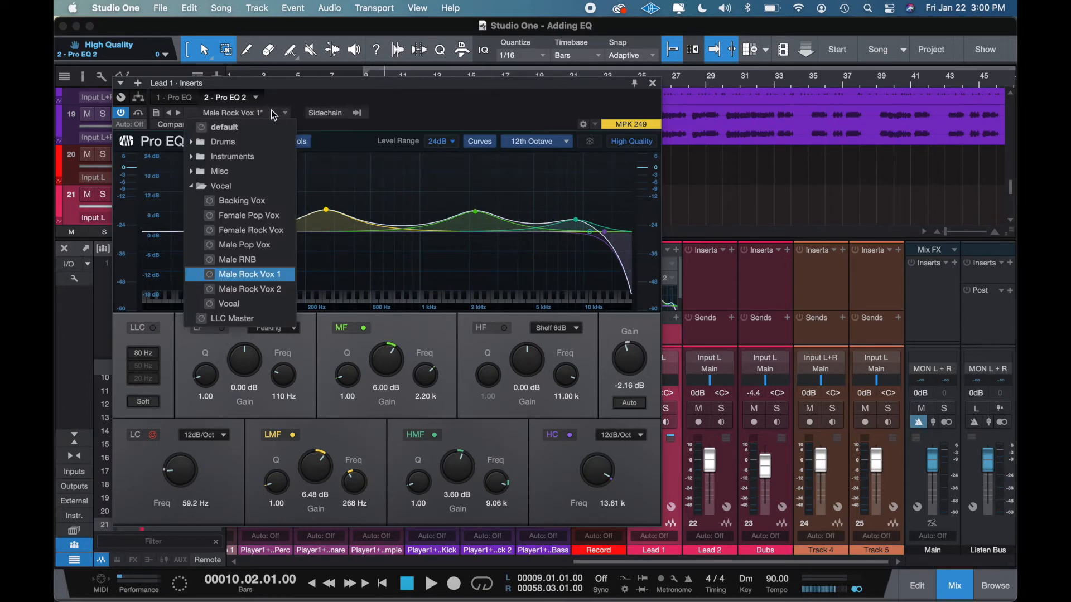
left_click(295, 92)
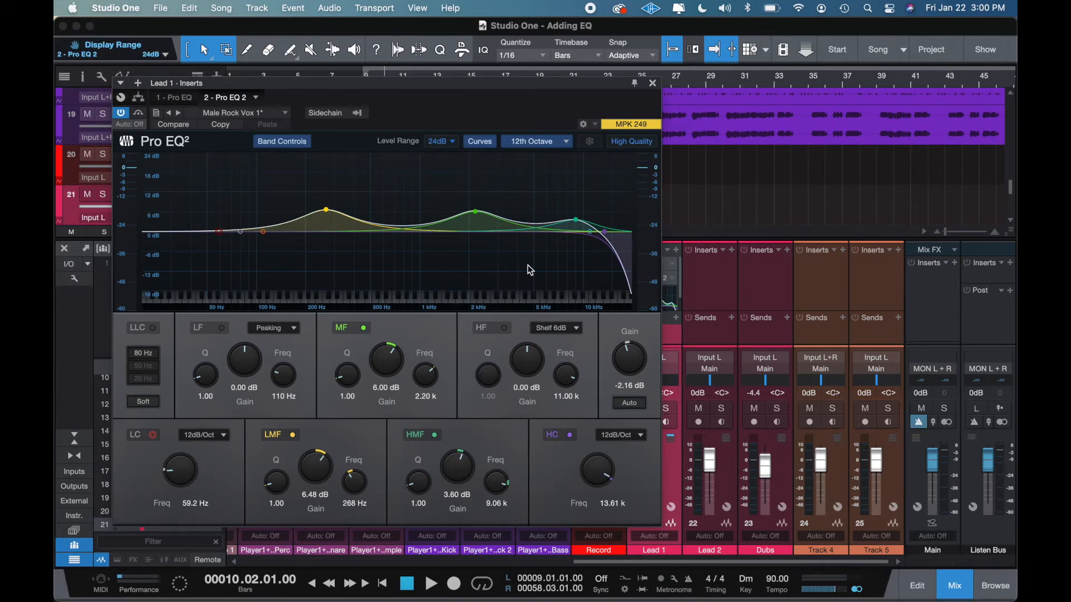
left_click(653, 84)
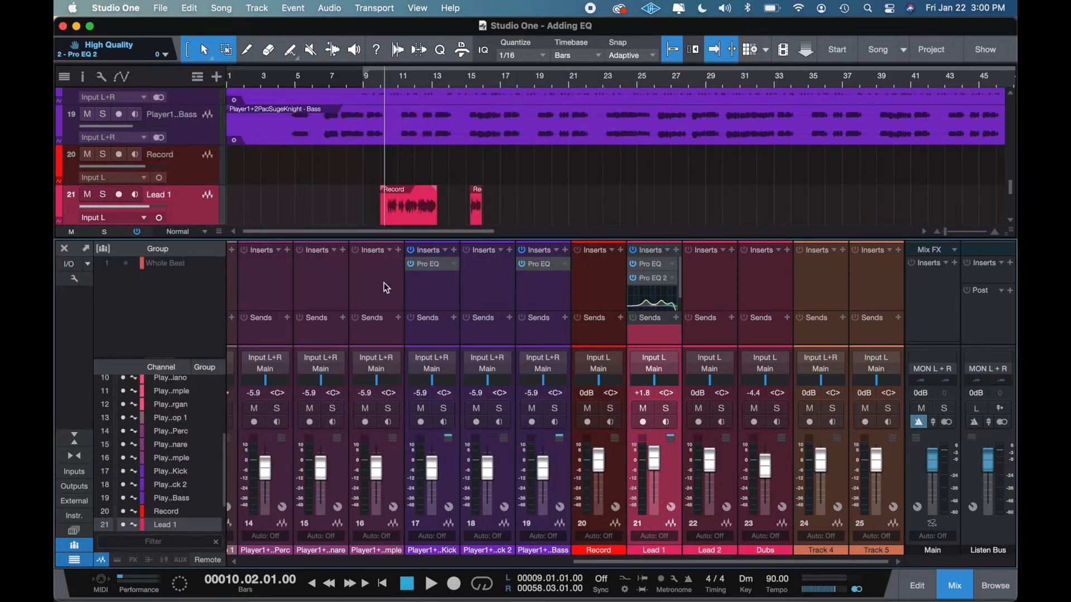
Solo the Kick channel (17) and play back a short passage
scroll(457, 336, "left", 2)
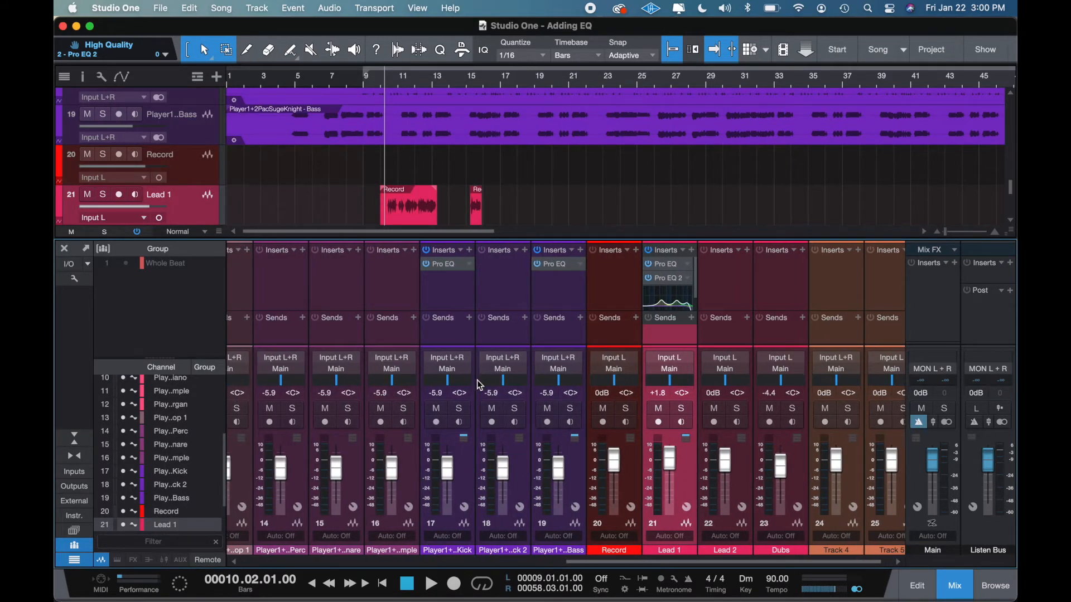
left_click(460, 412)
key("space")
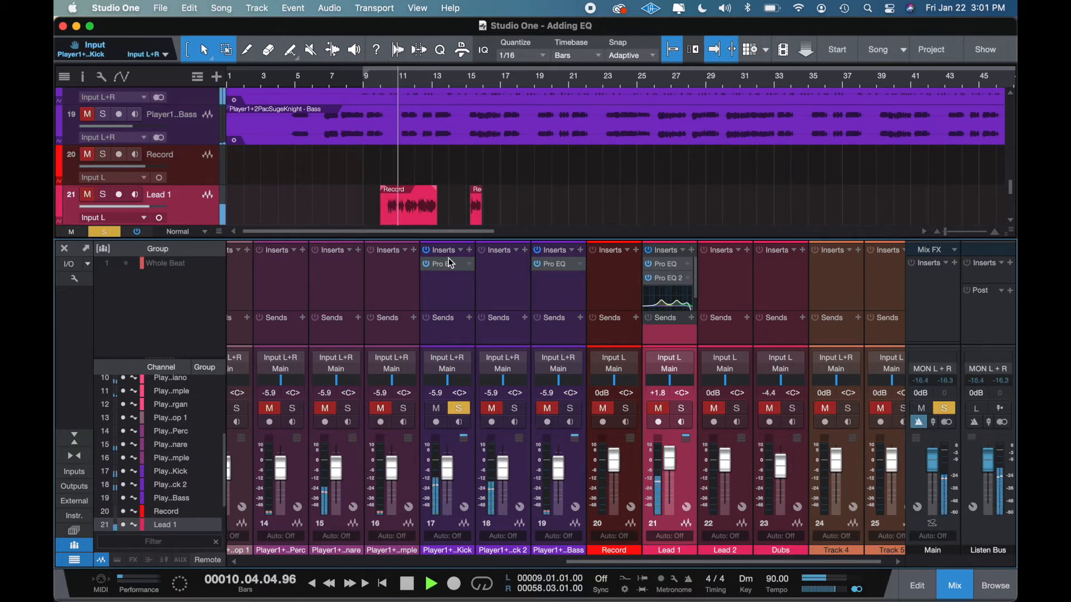
key("space")
Add a second Pro EQ to the inserts of the Kick channel
left_click(469, 250)
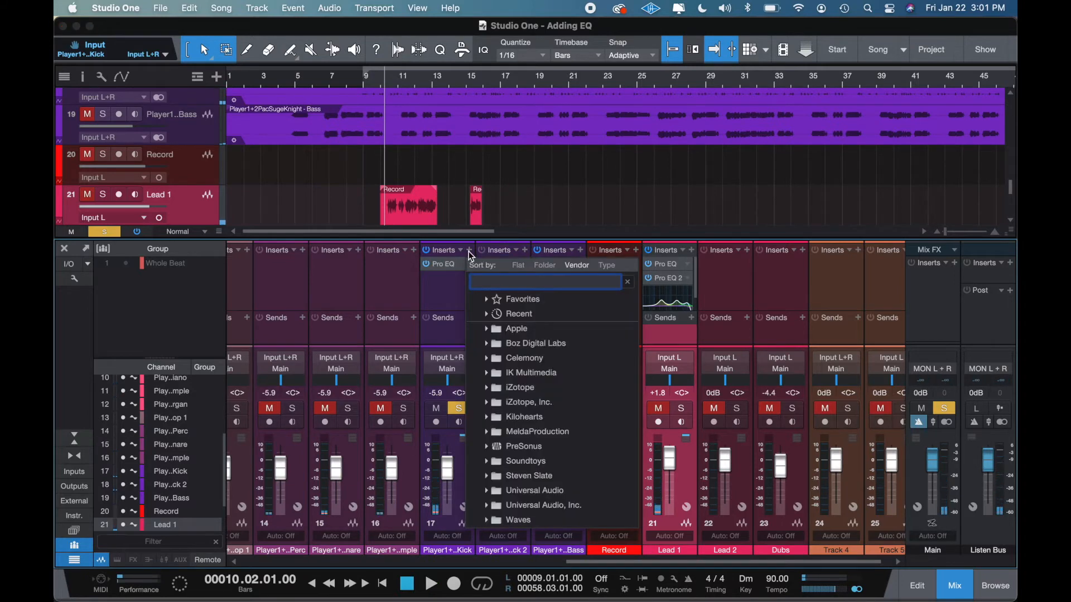
type("pro")
left_click(494, 327)
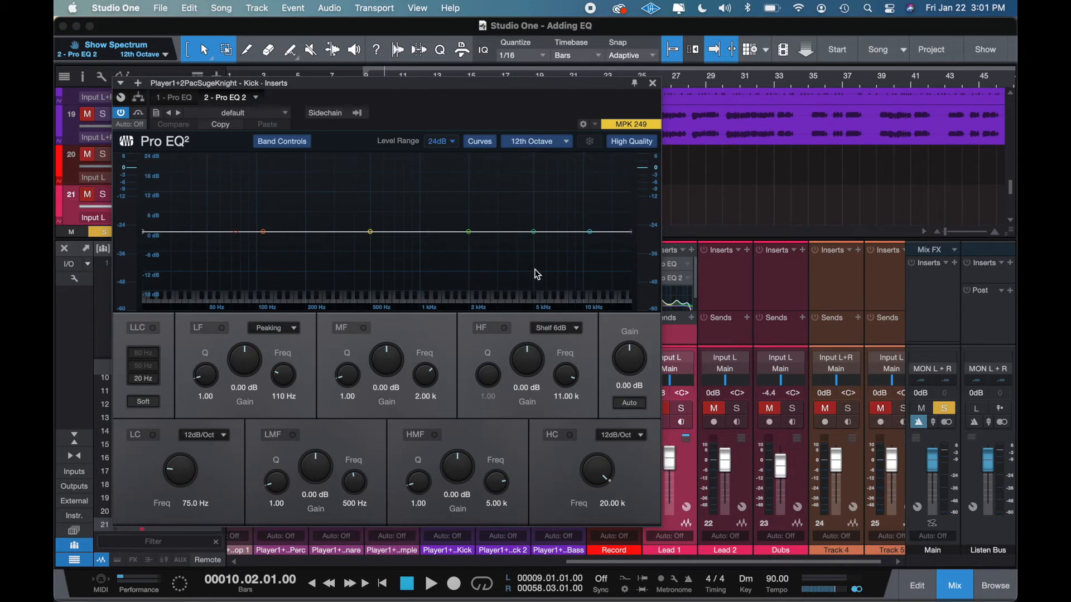
Look through the Drums presets for the Kick's second Pro EQ, load Kick 1 and select its LF band
left_click(282, 113)
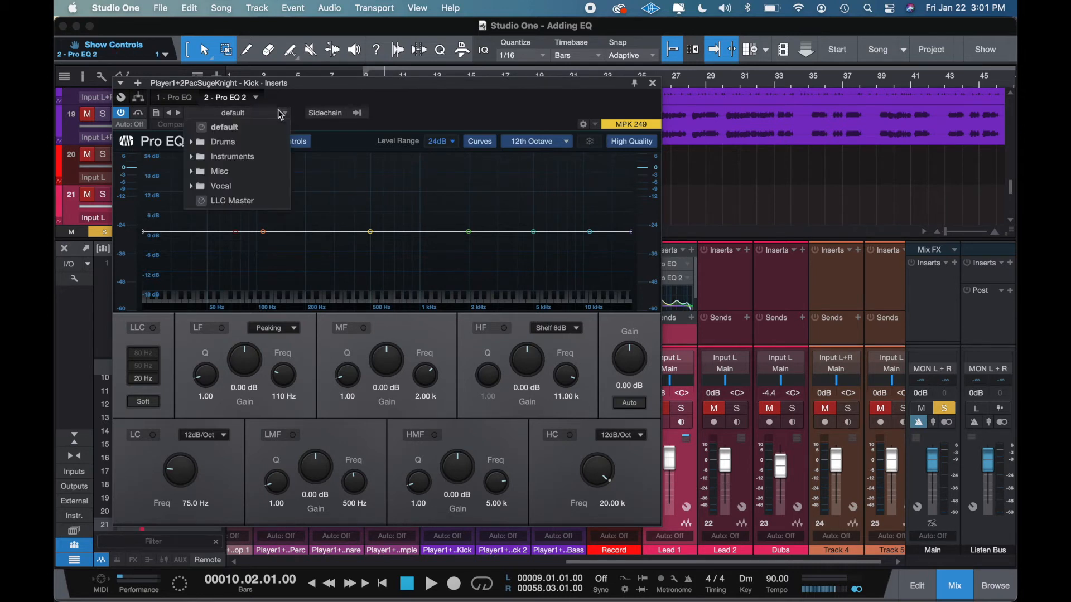
left_click(223, 141)
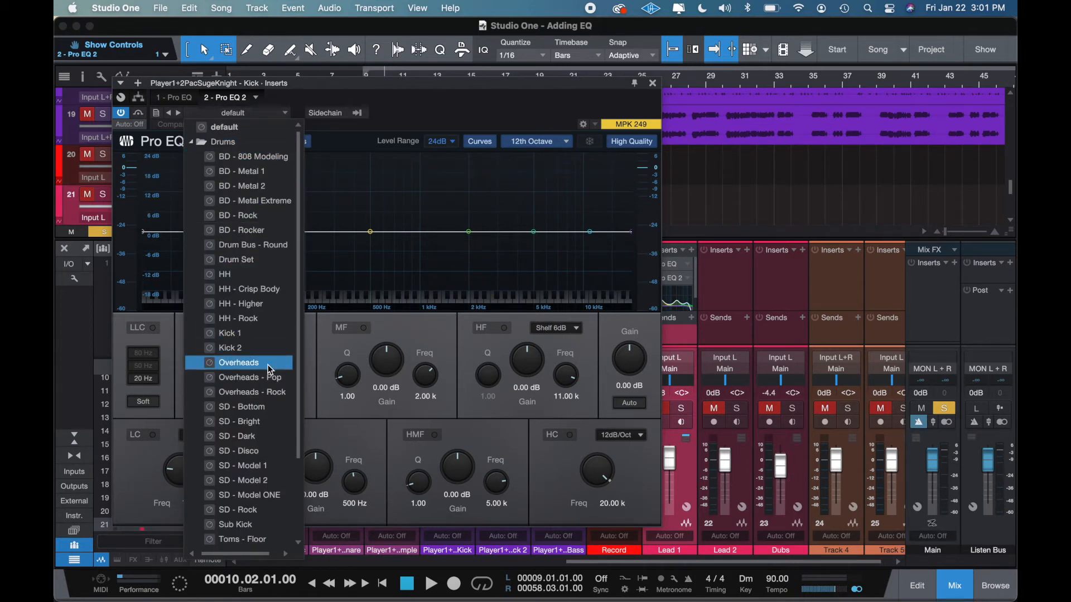
scroll(268, 365, "down", 1)
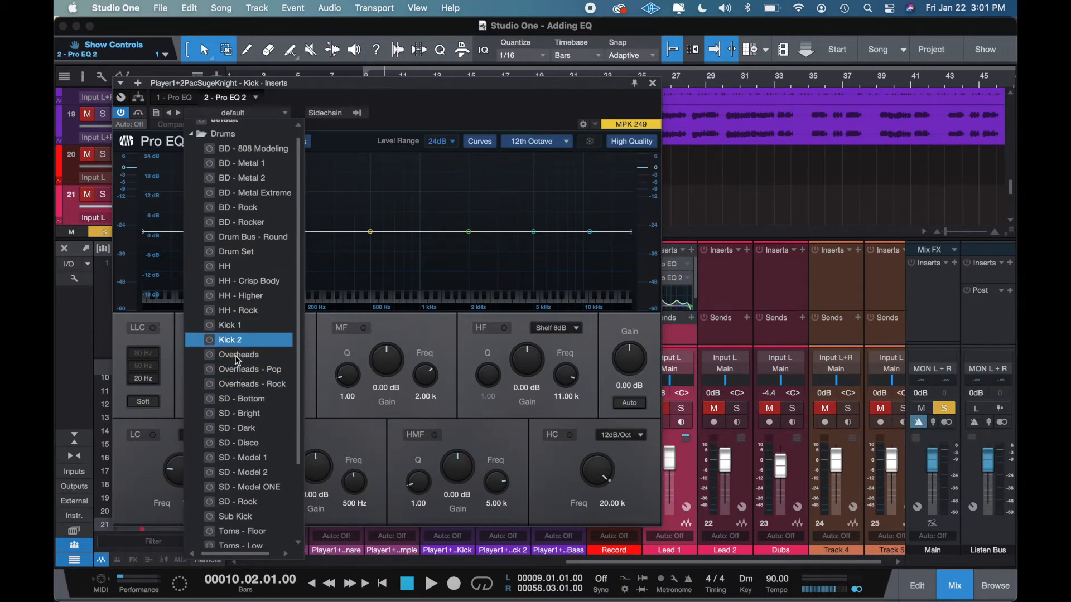
scroll(238, 480, "down", 3)
scroll(236, 479, "down", 3)
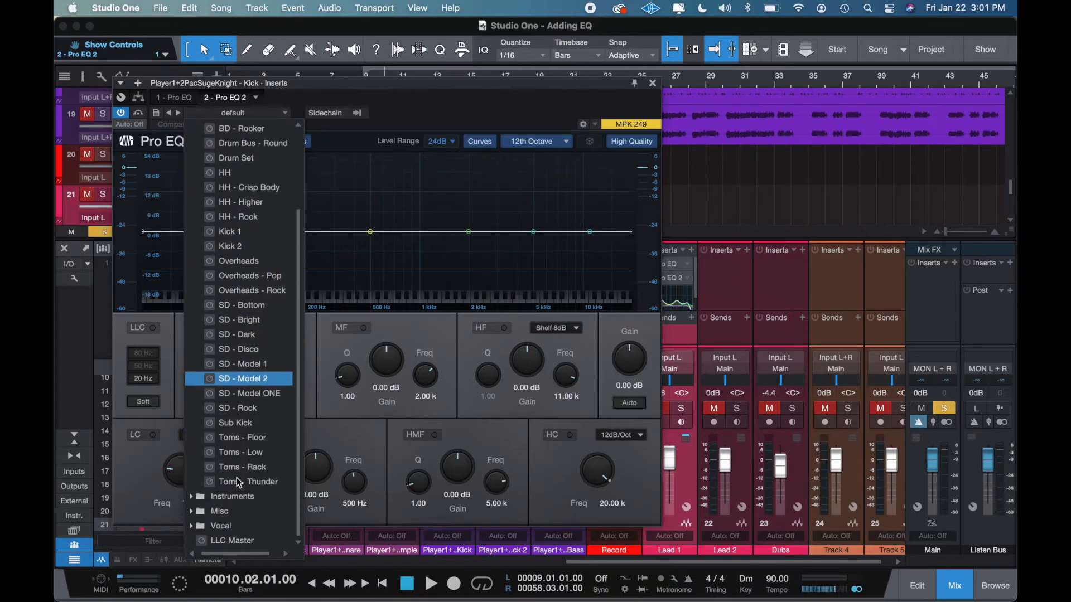
scroll(237, 480, "up", 5)
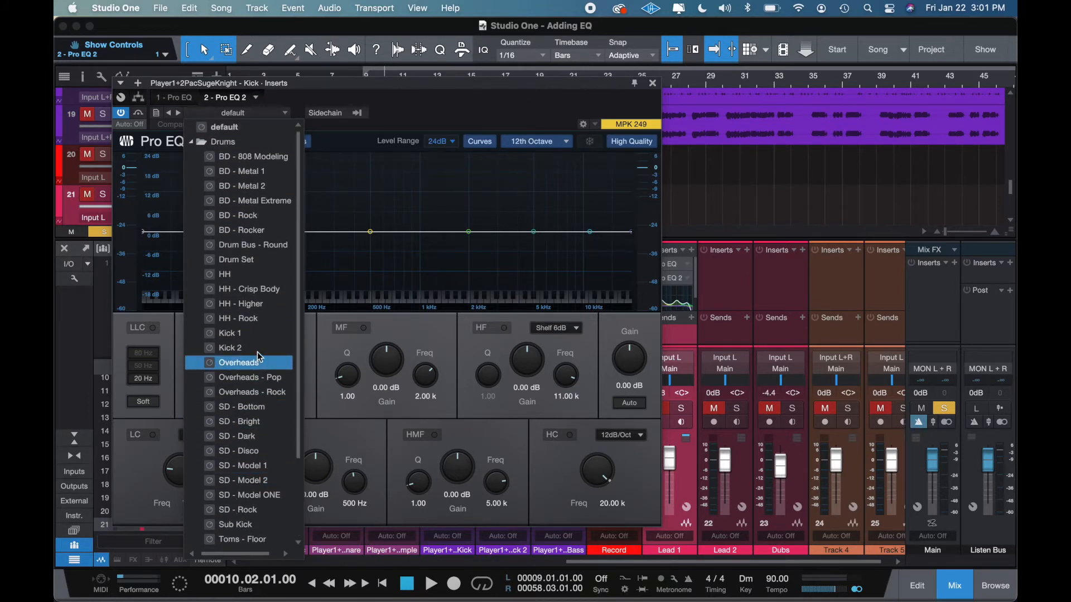
left_click(250, 333)
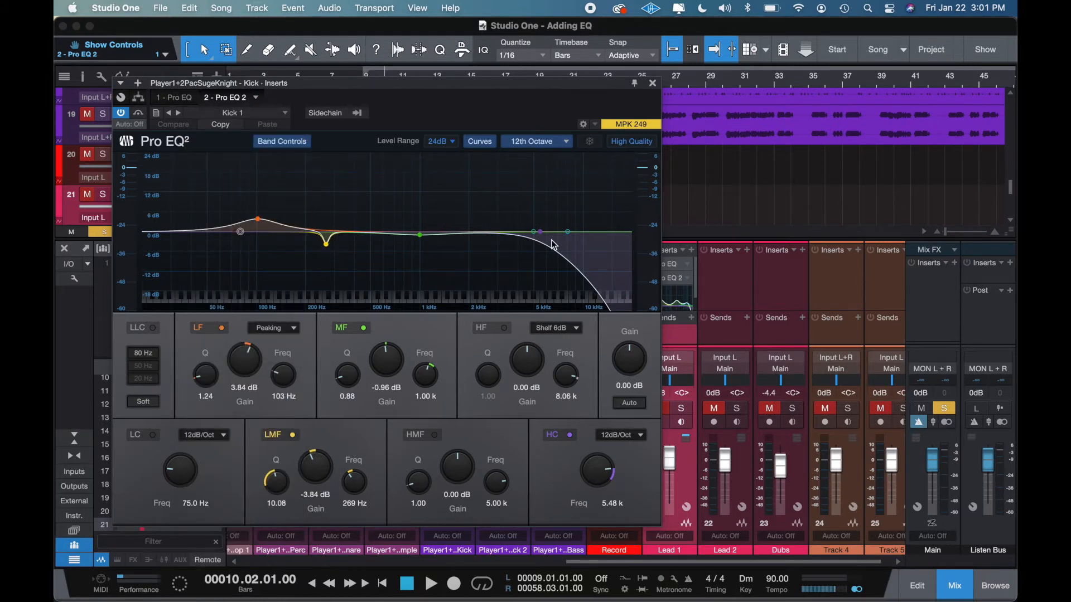
left_click(256, 219)
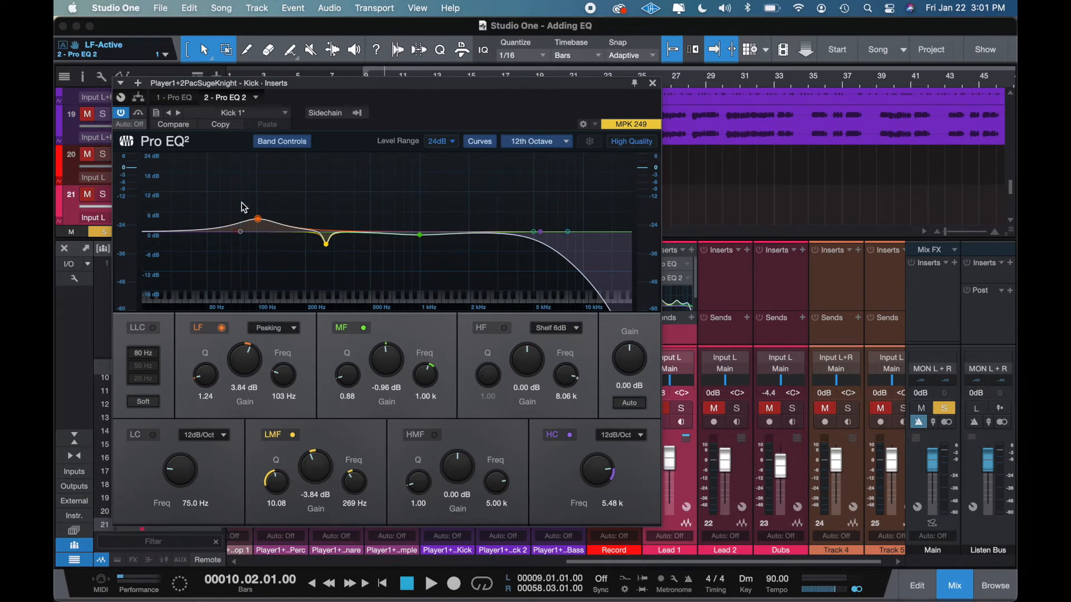
Load the Kick 2 drum preset into the Kick's second Pro EQ
left_click(250, 115)
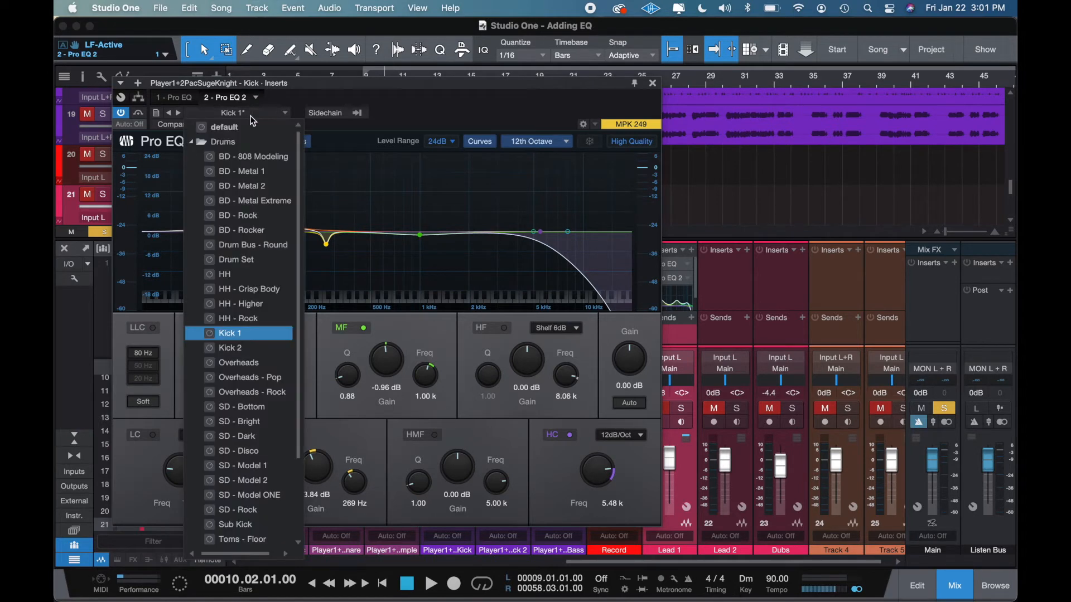
left_click(233, 348)
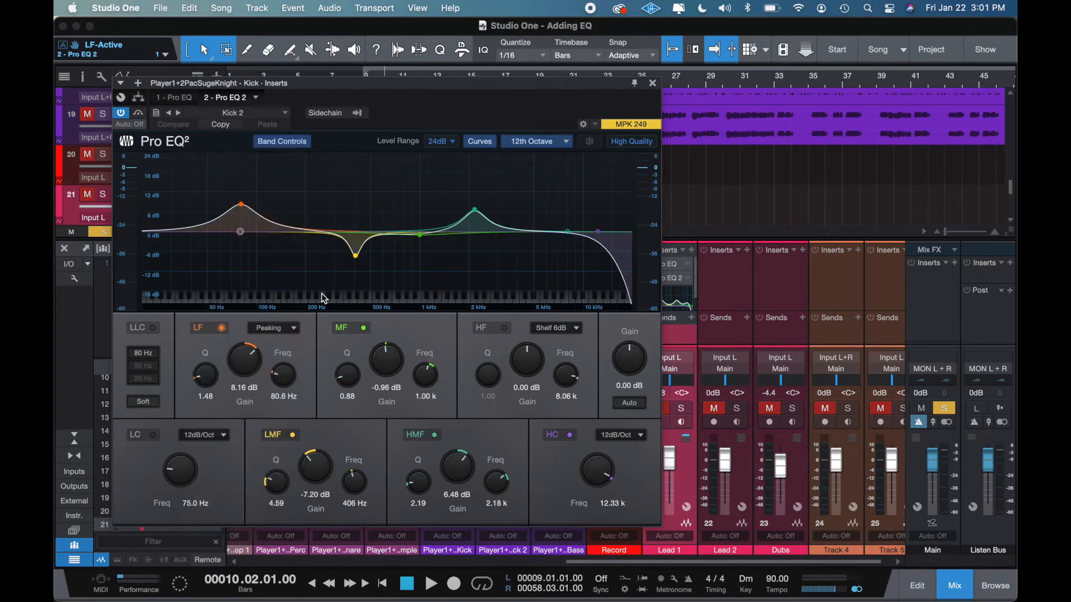
Toggle the LF band and the low-frequency cut filters of the Kick 2 preset, leaving LF on and LLC off
double_click(240, 207)
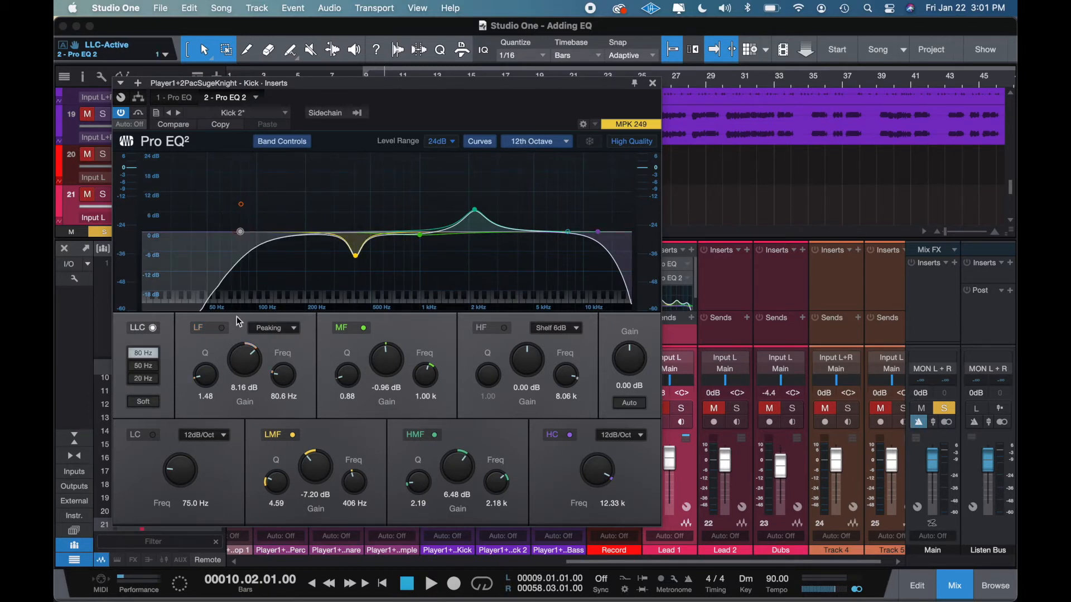
double_click(239, 232)
double_click(239, 232)
double_click(239, 232)
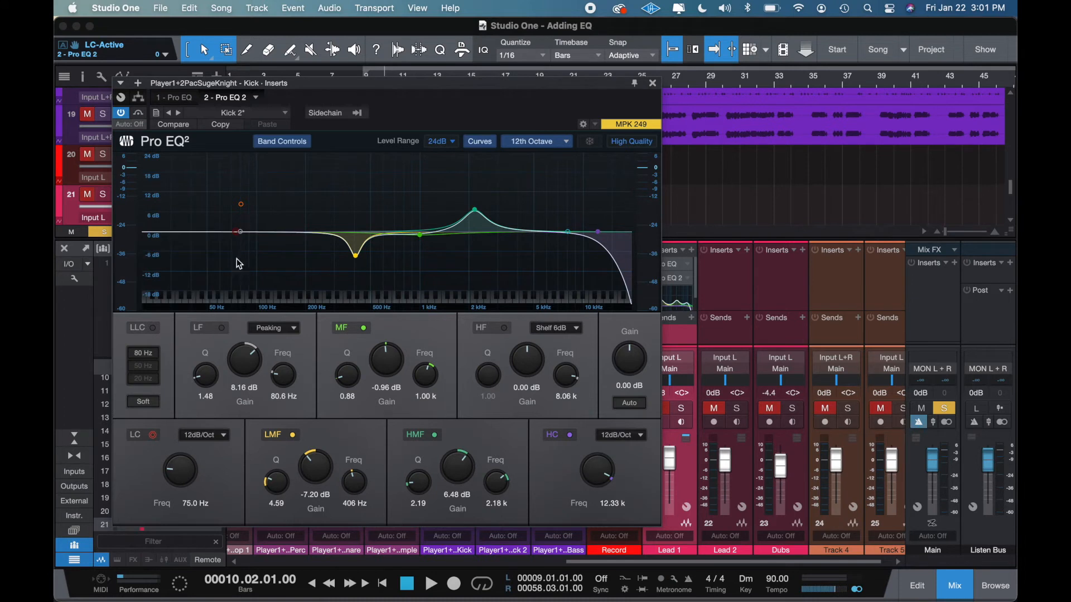
left_click(224, 328)
Compare the soloed Kick during playback with its second Pro EQ bypassed and active, leaving it active
key("space")
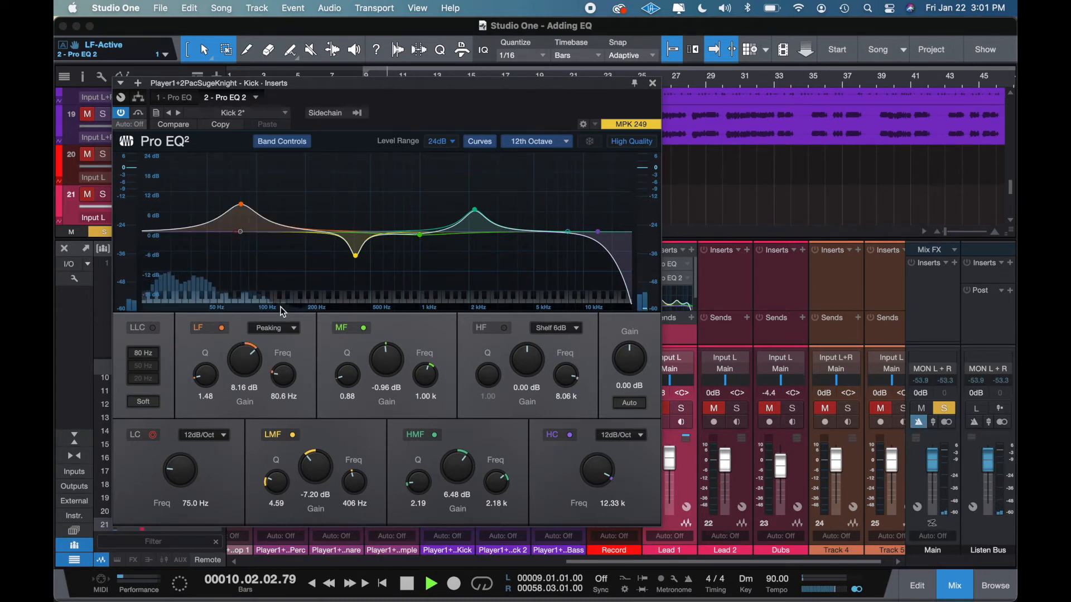
key("space")
left_click(121, 114)
key("space")
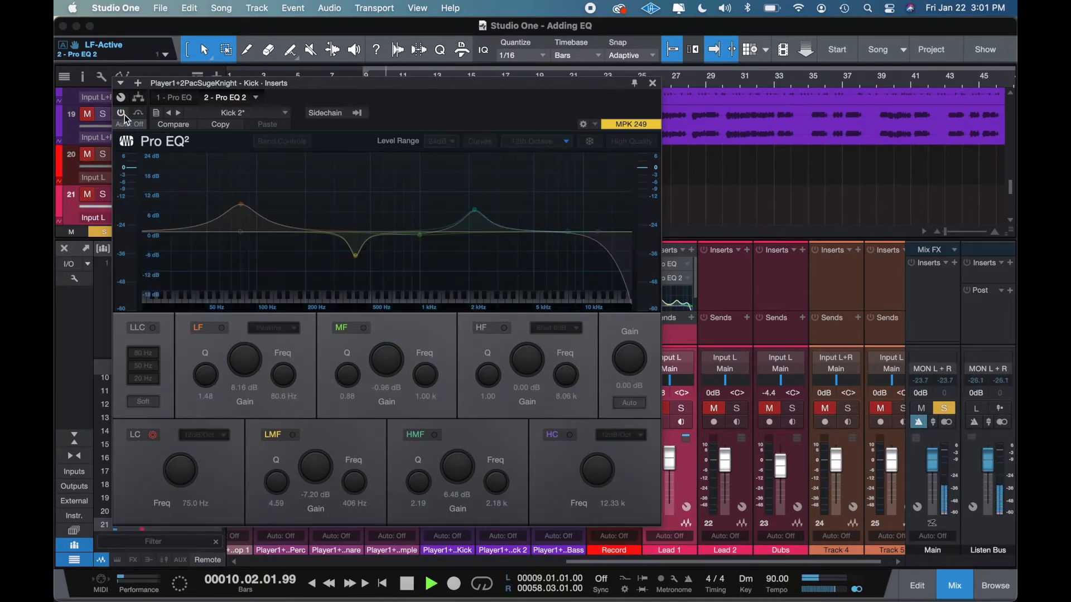
left_click(124, 115)
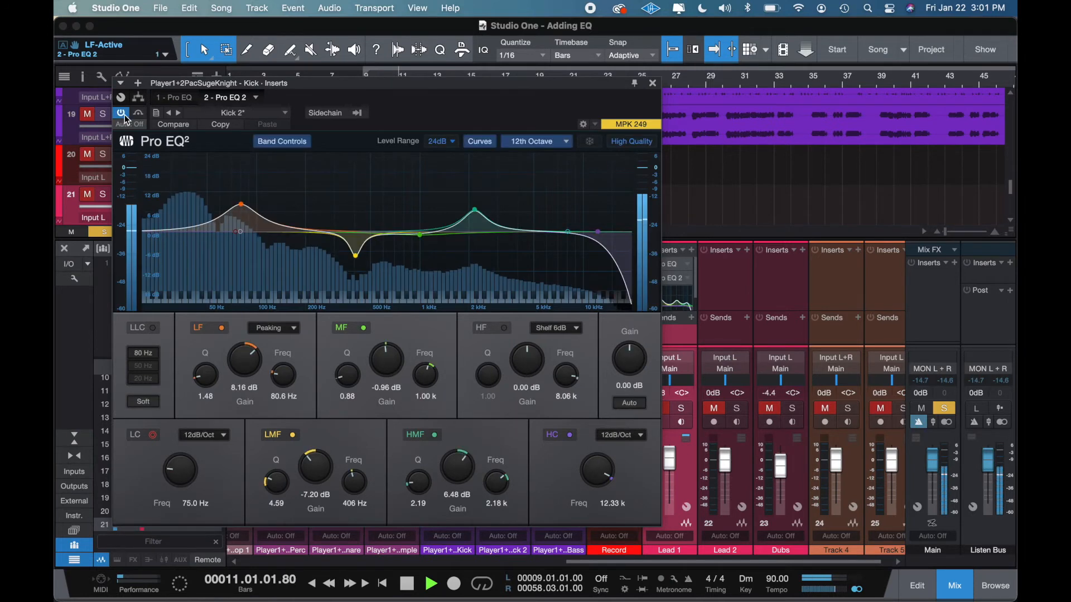
key("space")
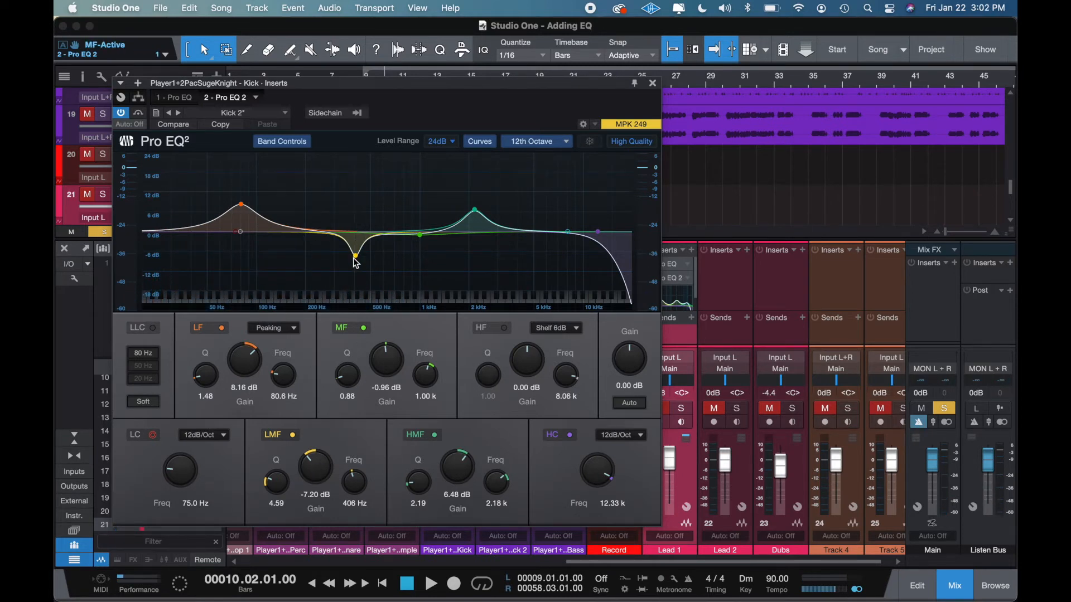
Audition the Kick's LMF band boosted to 20.23 dB at 339 Hz, and set it to -8.73 dB at 380 Hz
left_click_drag(355, 258, 344, 168)
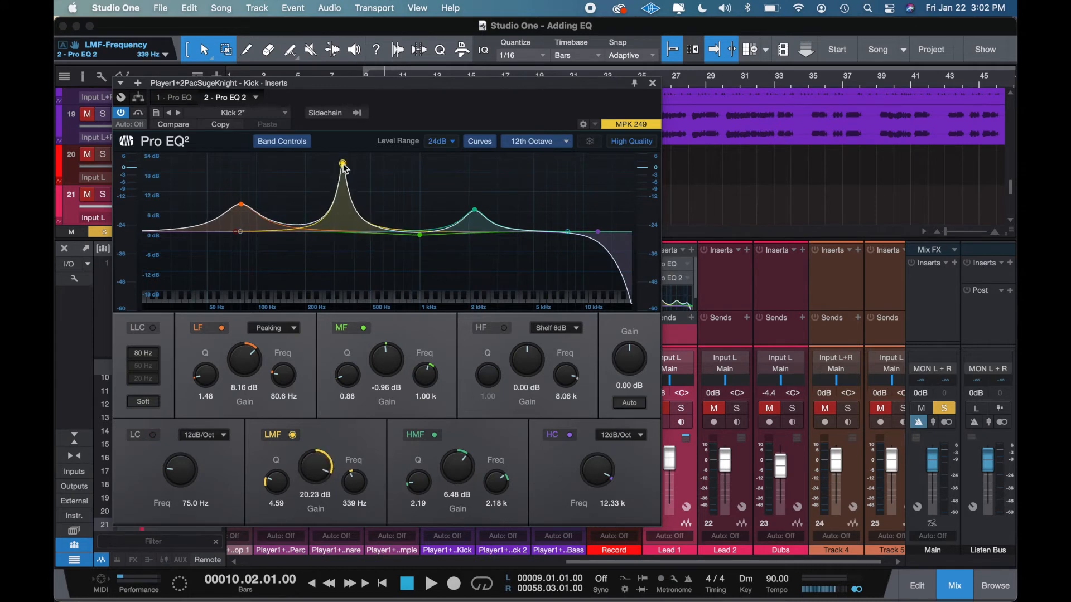
key("space")
left_click_drag(344, 162, 351, 264)
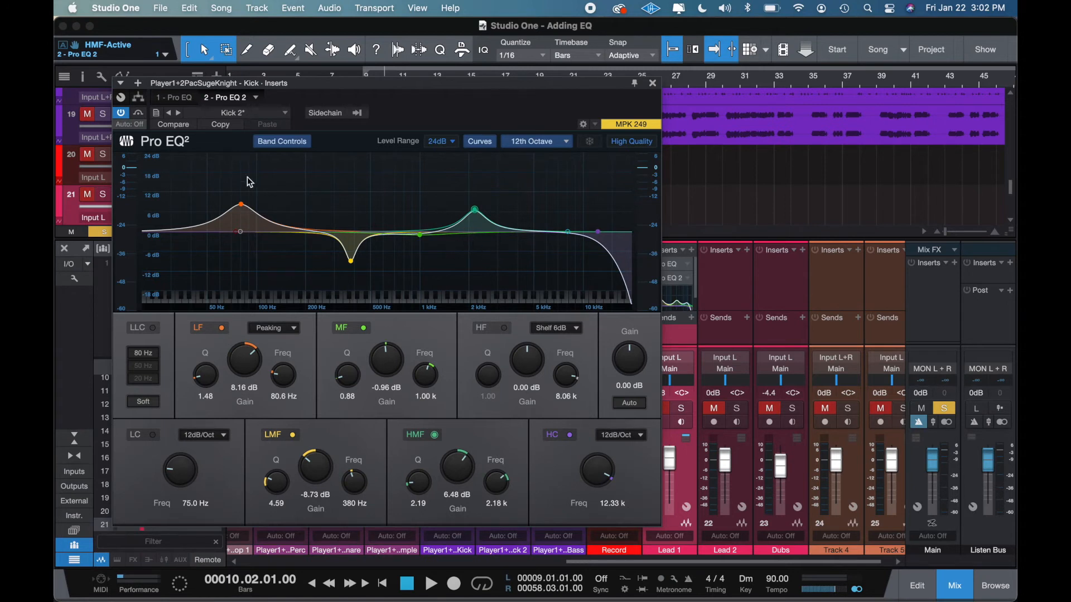
Lower the LF band of the Kick's second Pro EQ to 5.75 dB at 81.6 Hz
mouse_move(243, 209)
left_mouse_down()
mouse_move(242, 231)
mouse_move(244, 215)
left_mouse_up()
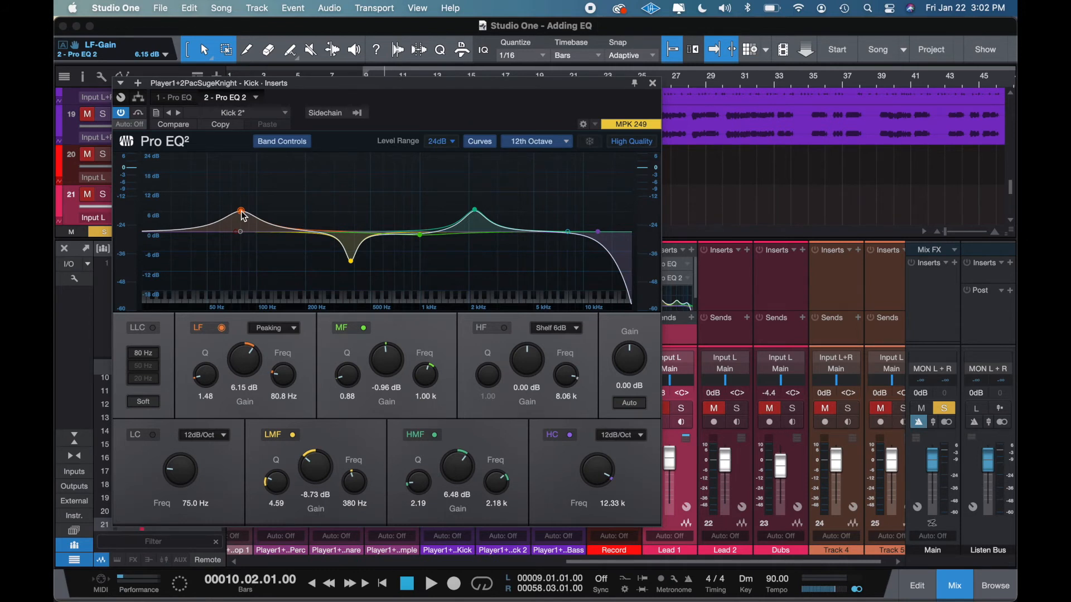
left_click_drag(244, 216, 245, 217)
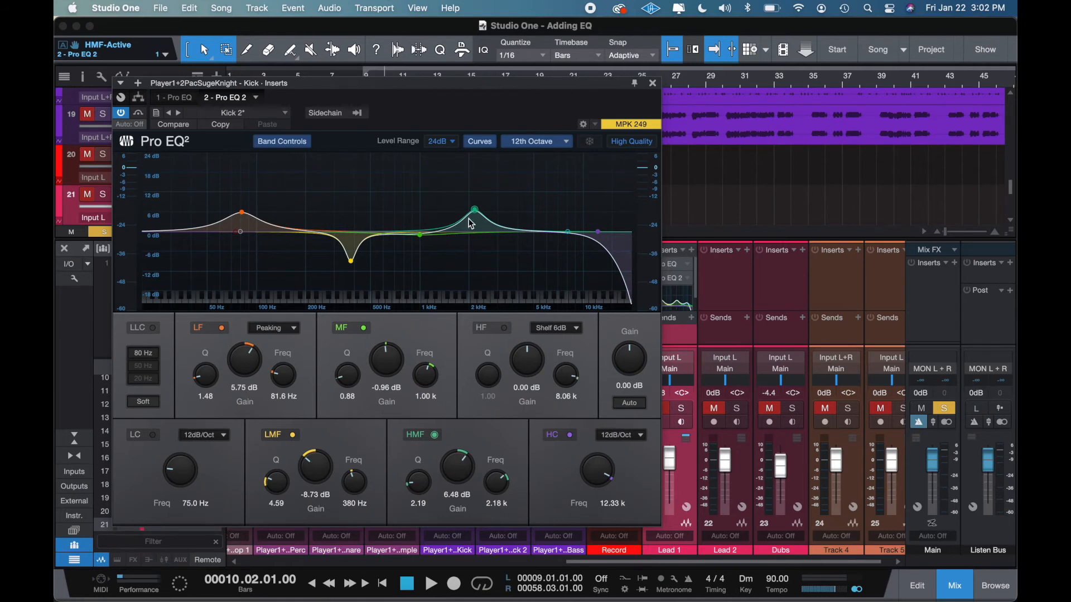
Sweep the HMF band of the Kick's second Pro EQ during playback, setting it to 8.13 dB at 3.73 kHz, and close the plug-in
mouse_move(474, 214)
left_mouse_down()
mouse_move(556, 215)
mouse_move(435, 219)
mouse_move(454, 219)
left_mouse_up()
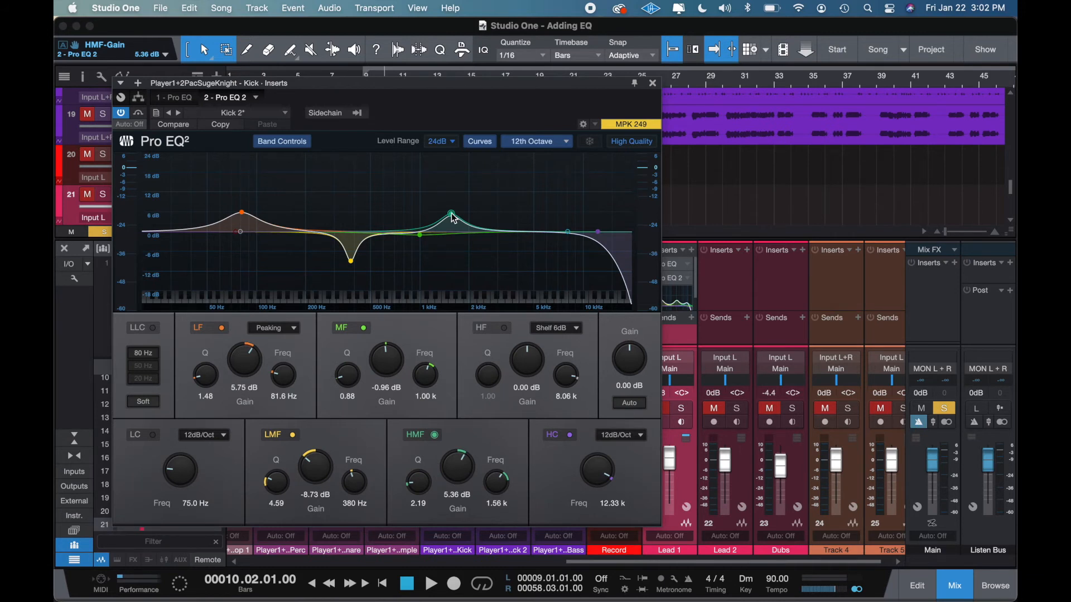
key("space")
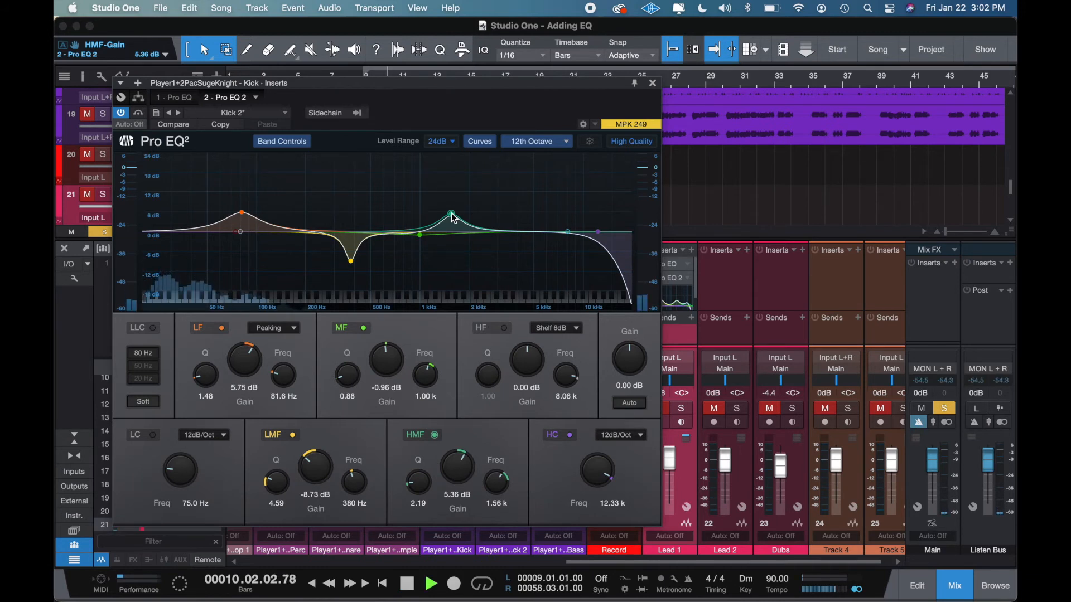
left_click_drag(453, 218, 514, 209)
key("space")
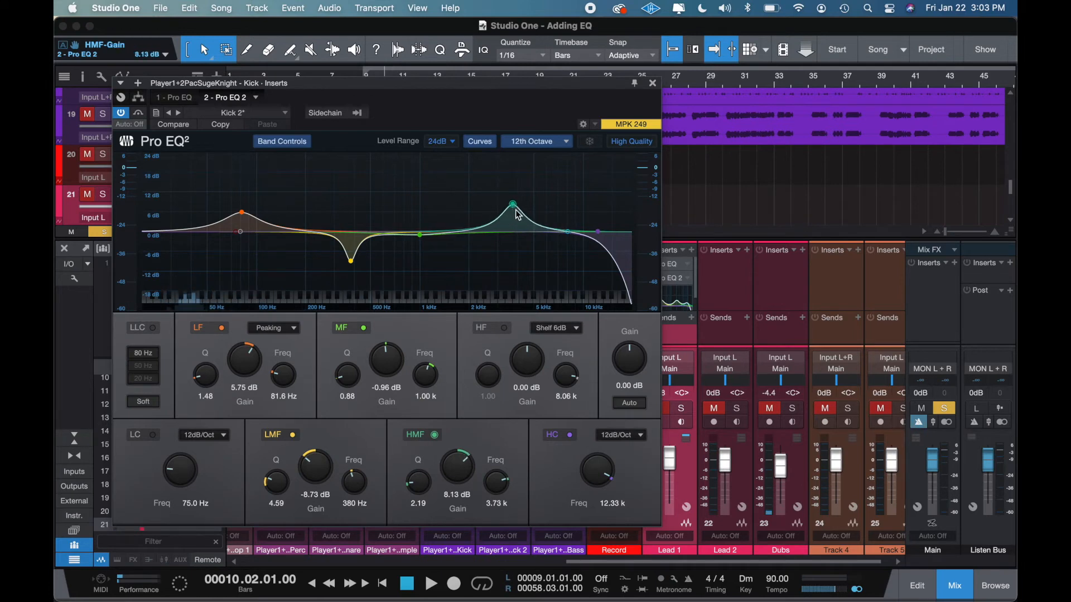
left_click(652, 84)
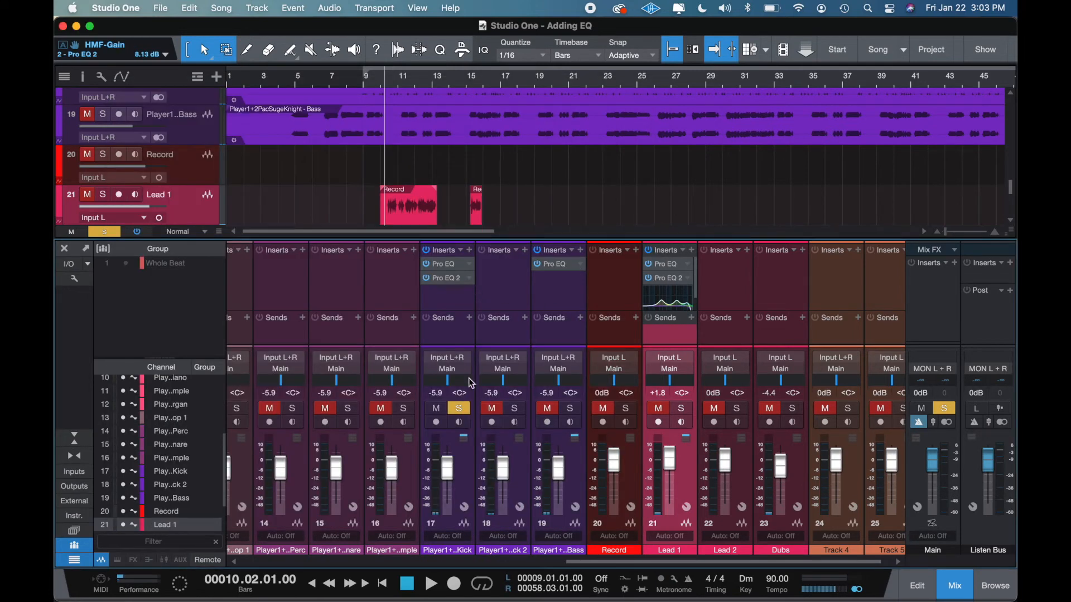
Unsolo the Kick and compare its second Pro EQ active and bypassed within the full mix, leaving it active
left_click(458, 412)
key("space")
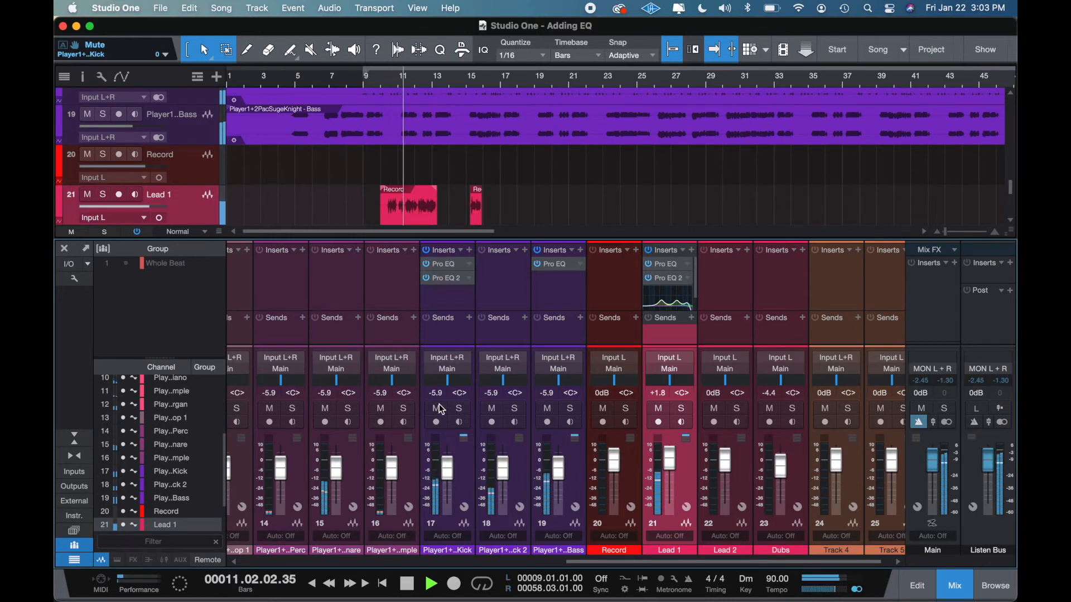
key("space")
left_click(426, 277)
key("space")
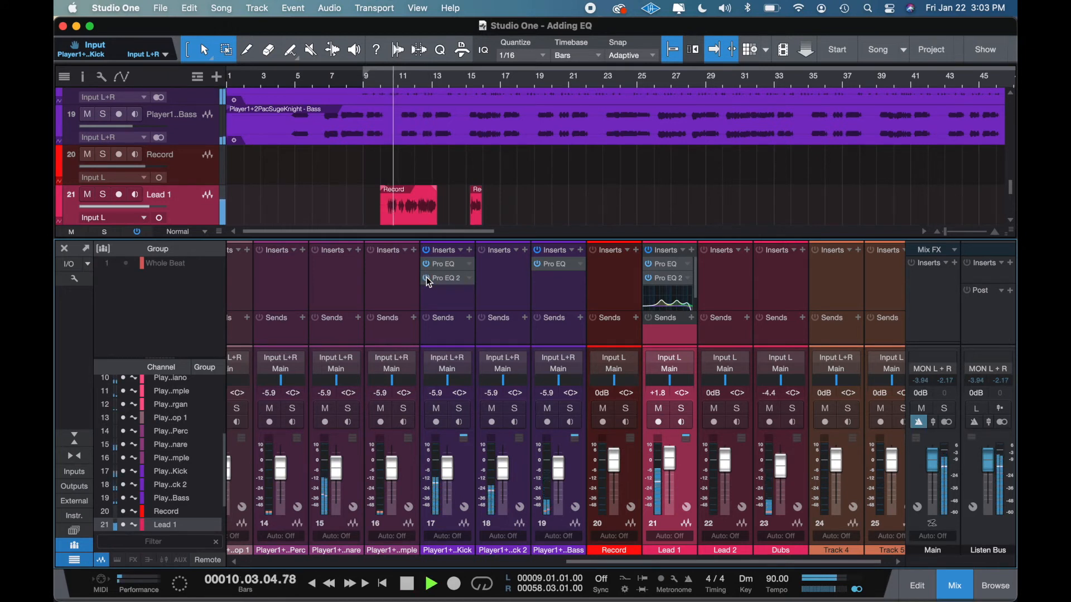
left_click(426, 277)
key("space")
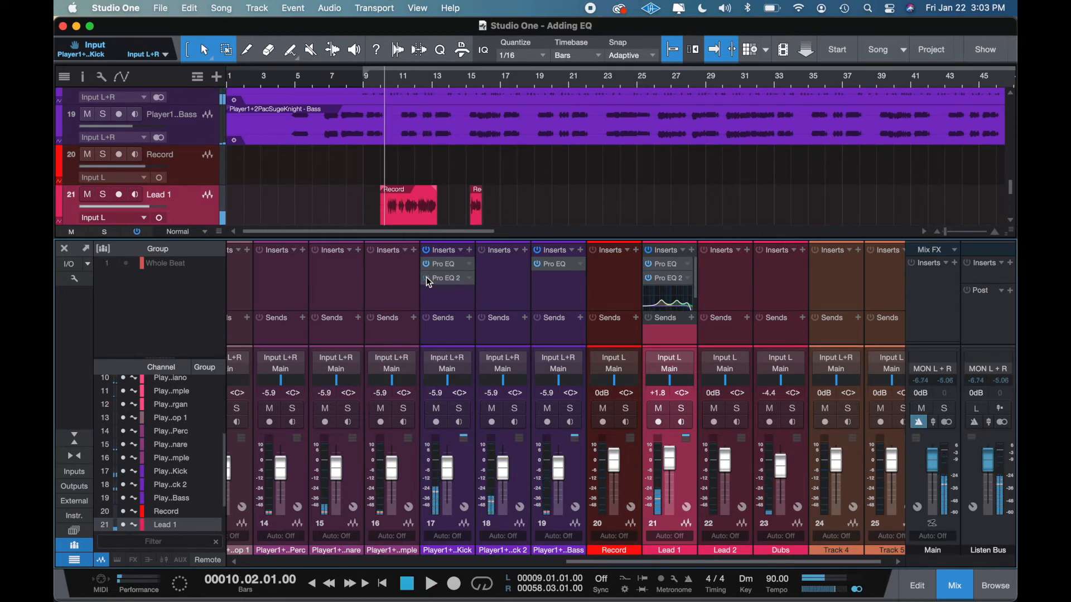
key("space")
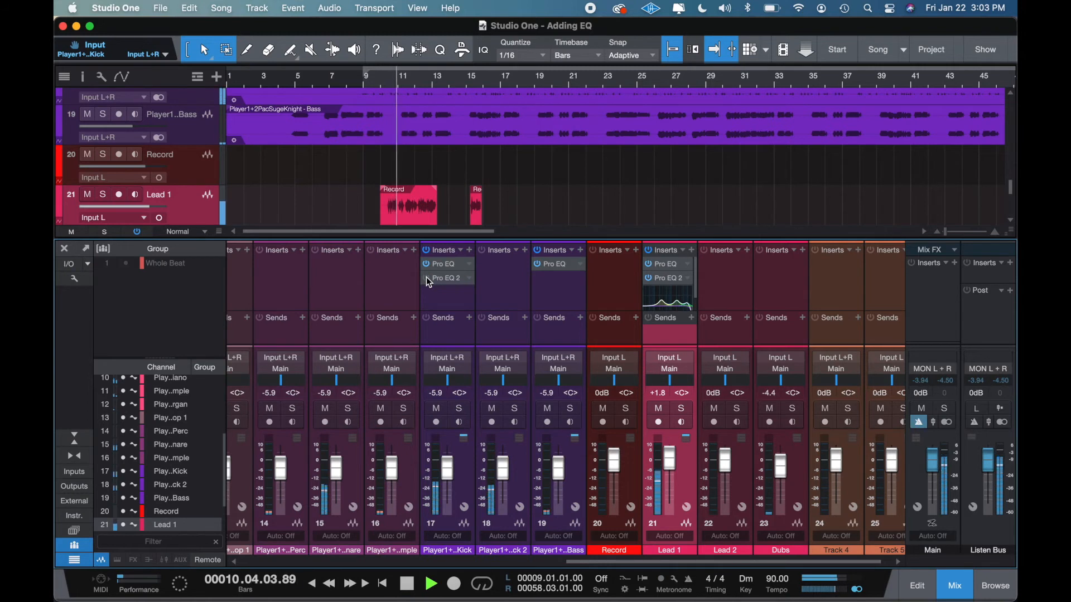
key("space")
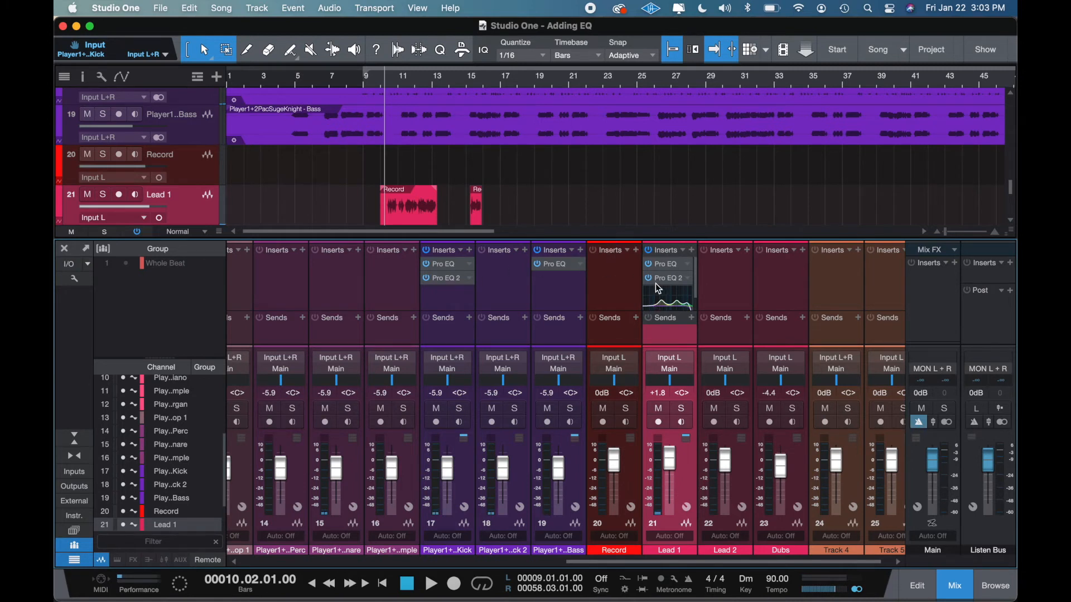
Review and bypass Lead 1's second Pro EQ, and add a third Pro EQ to the Lead 1 inserts
scroll(706, 309, "right", 2)
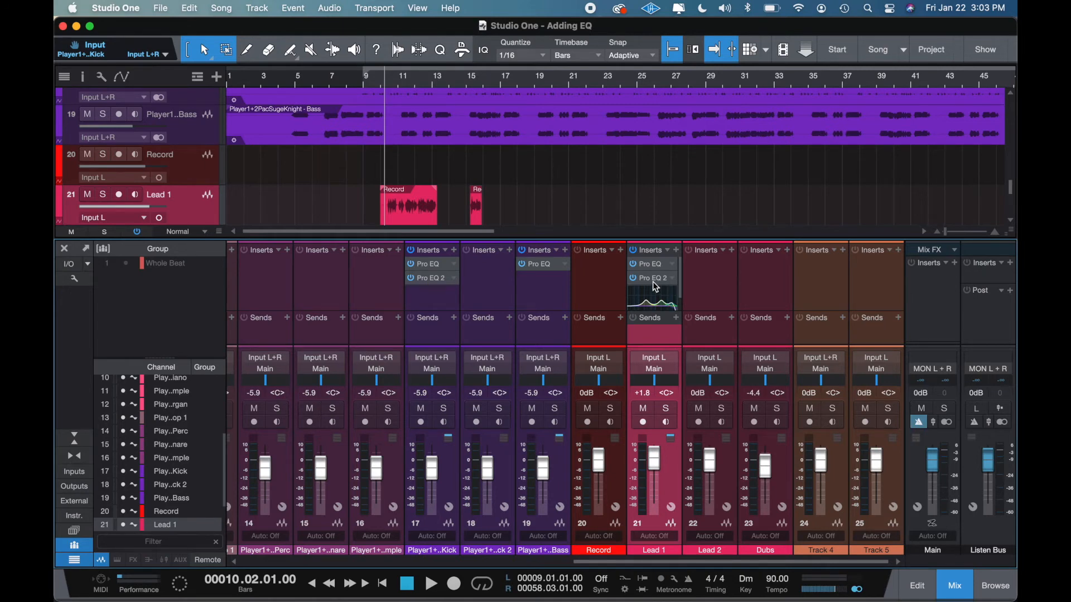
double_click(652, 278)
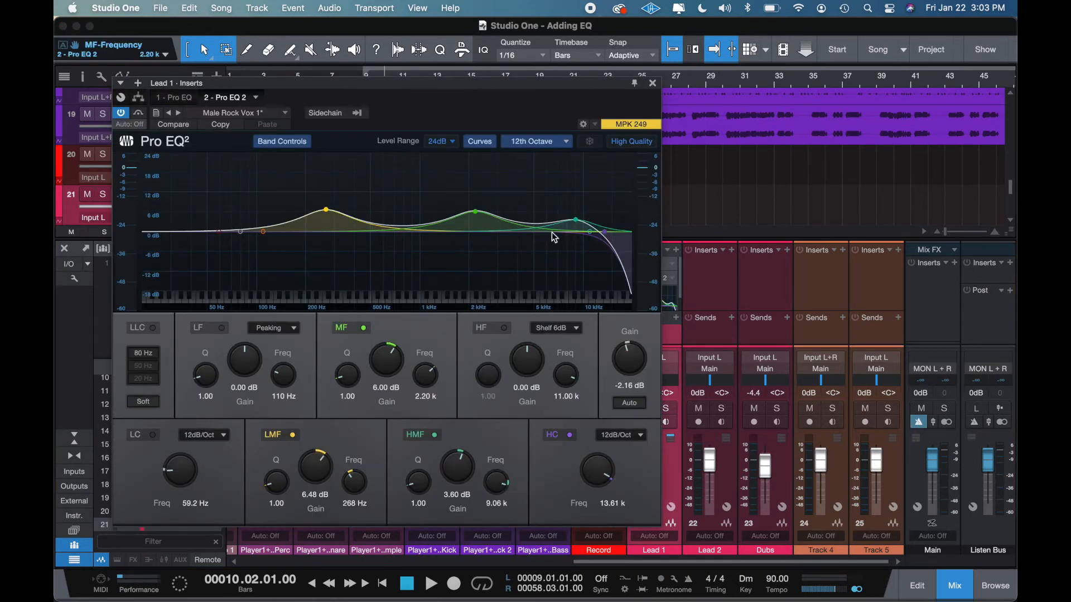
left_click(654, 82)
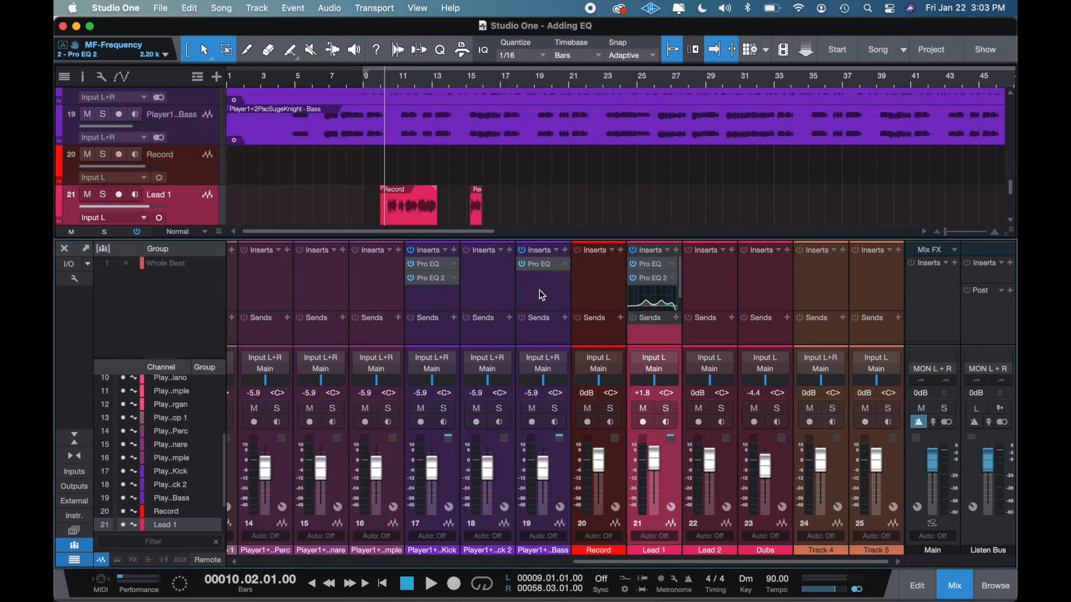
left_click(676, 250)
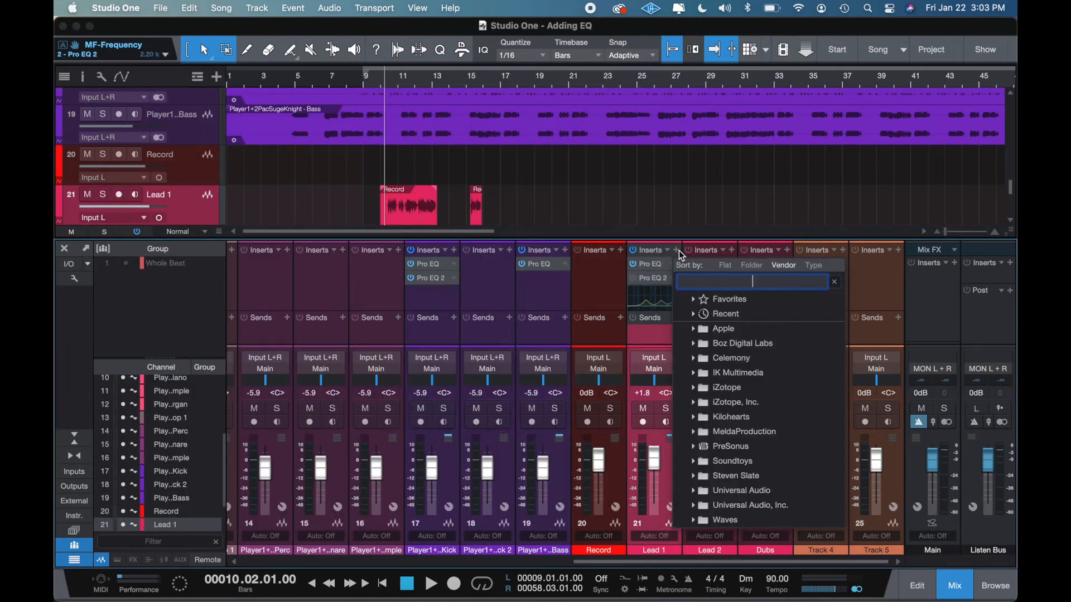
type("pro")
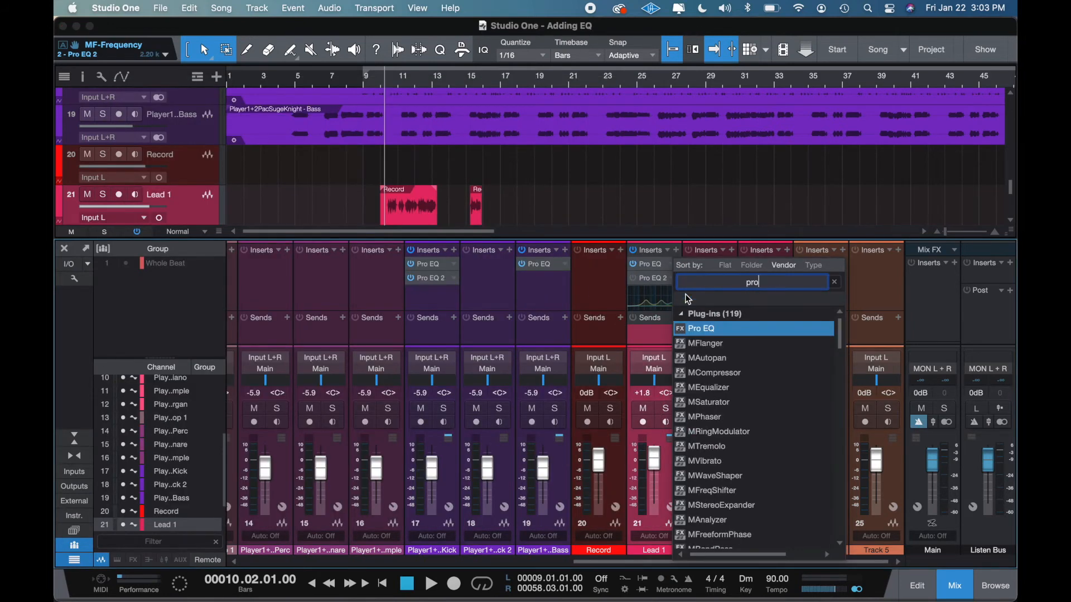
left_click(694, 332)
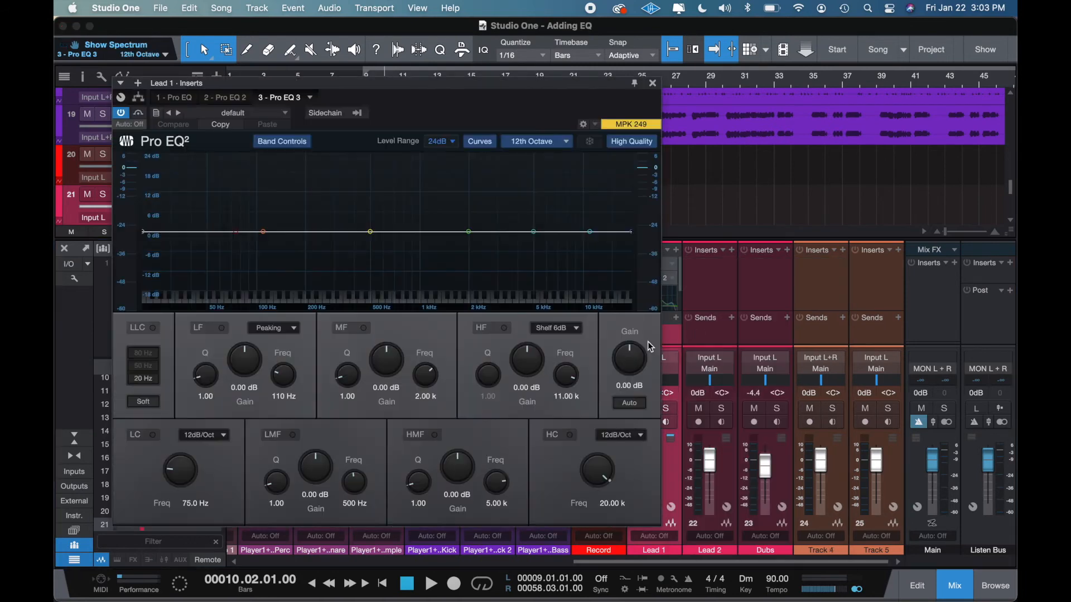
Boost the MF band of Lead 1's new Pro EQ to 15.07 dB at 1.74 kHz with a Q of 9.28
left_click(236, 231)
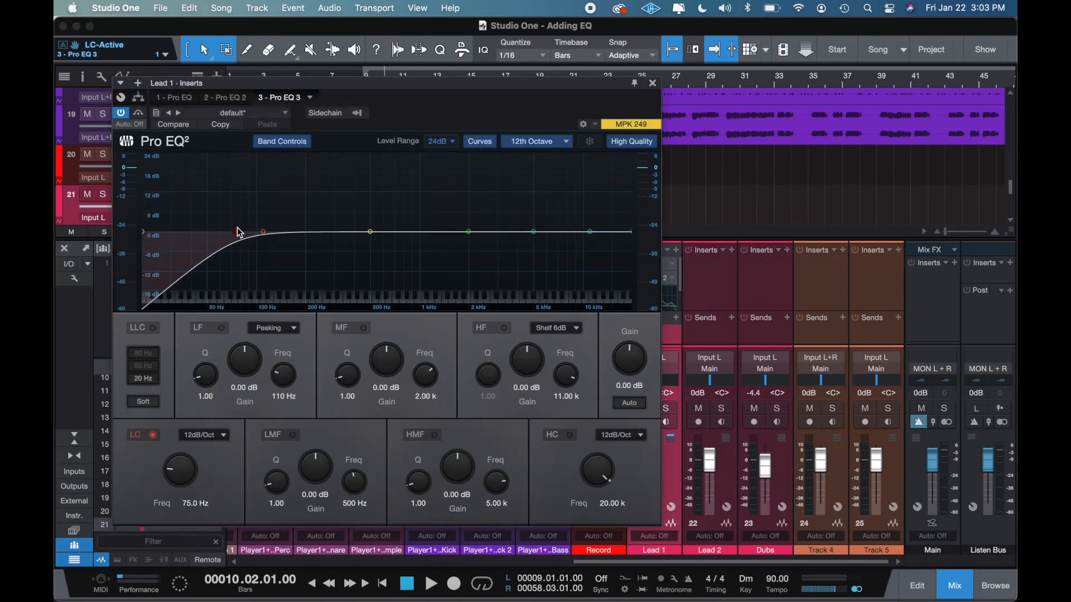
left_click(469, 231)
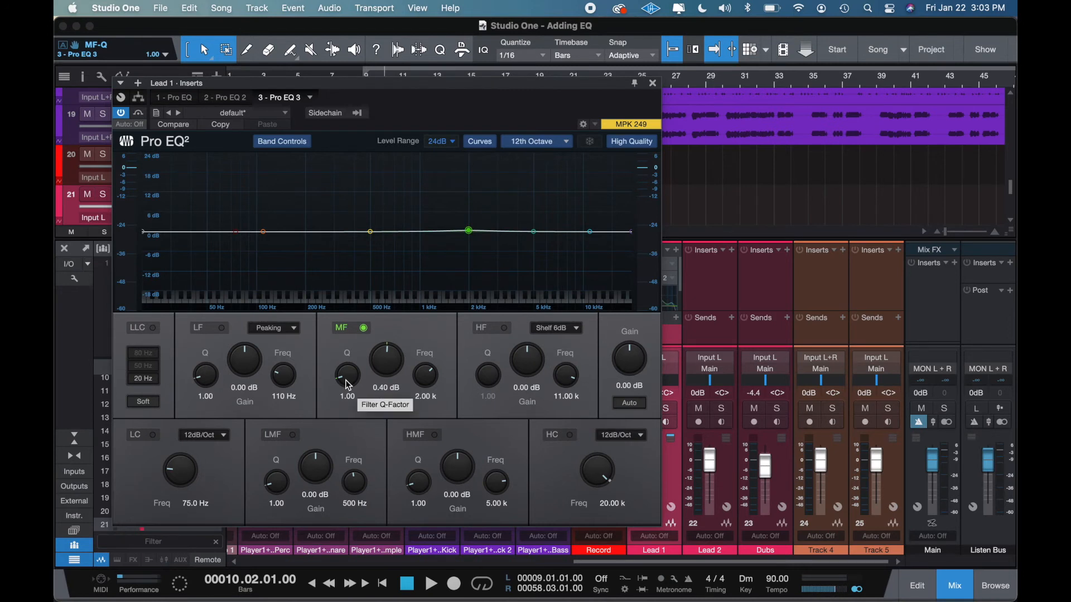
left_click_drag(348, 385, 347, 337)
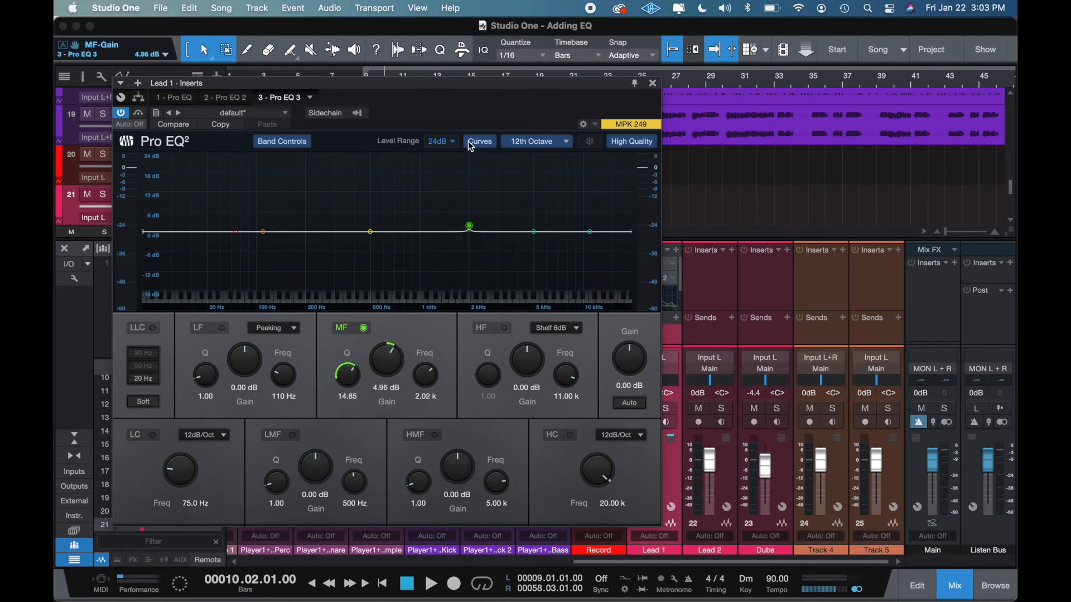
left_click_drag(468, 231, 458, 181)
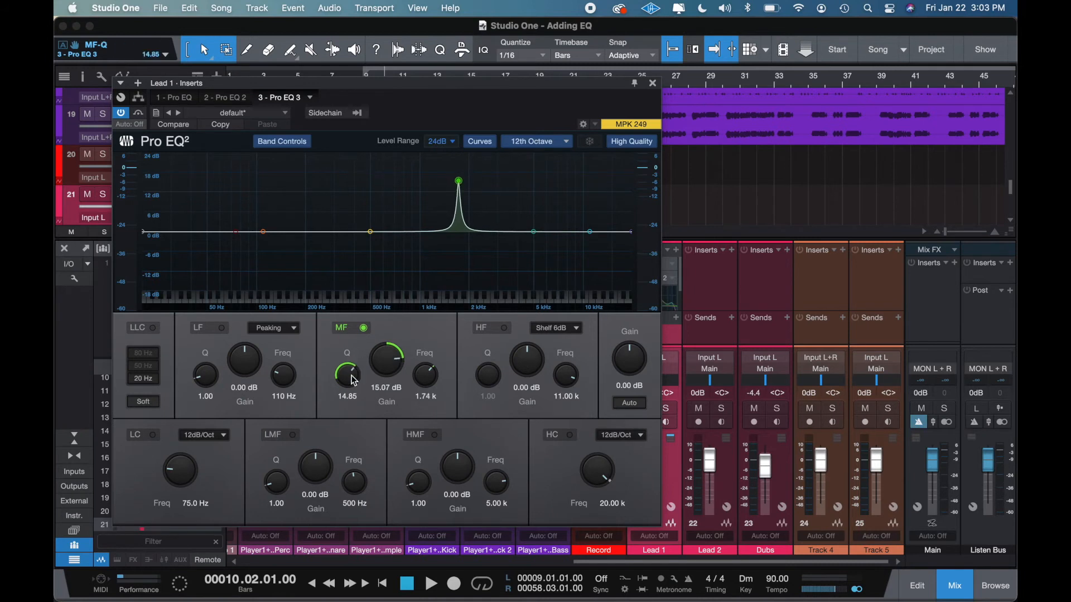
mouse_move(355, 377)
left_mouse_down()
mouse_move(351, 405)
mouse_move(352, 385)
left_mouse_up()
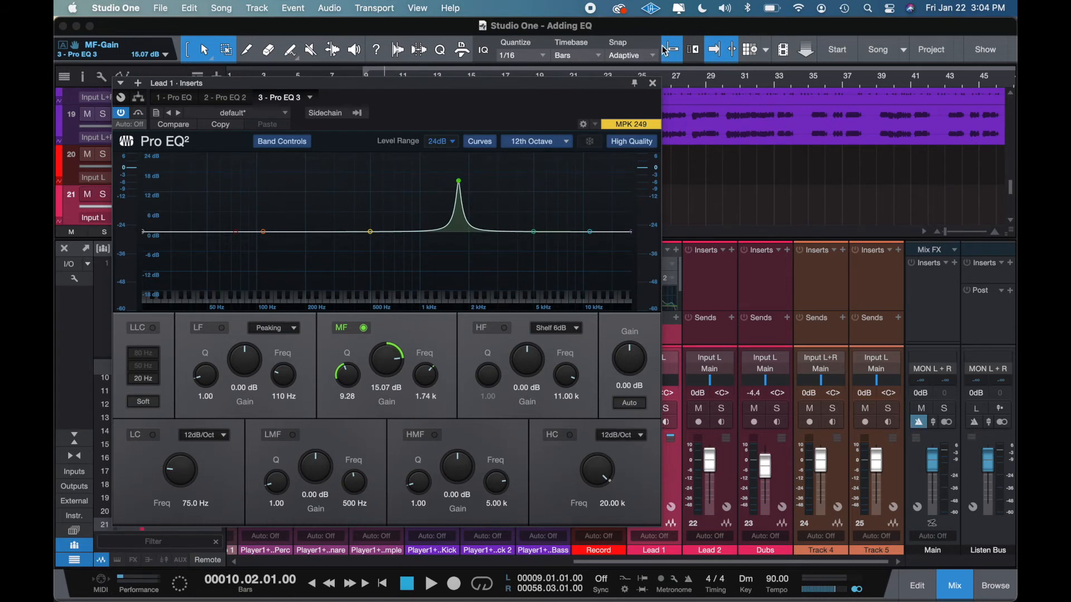
Bypass Lead 1's third Pro EQ and lower the Lead 1 fader to -5.4 dB while listening to the mix
left_click_drag(602, 91, 515, 100)
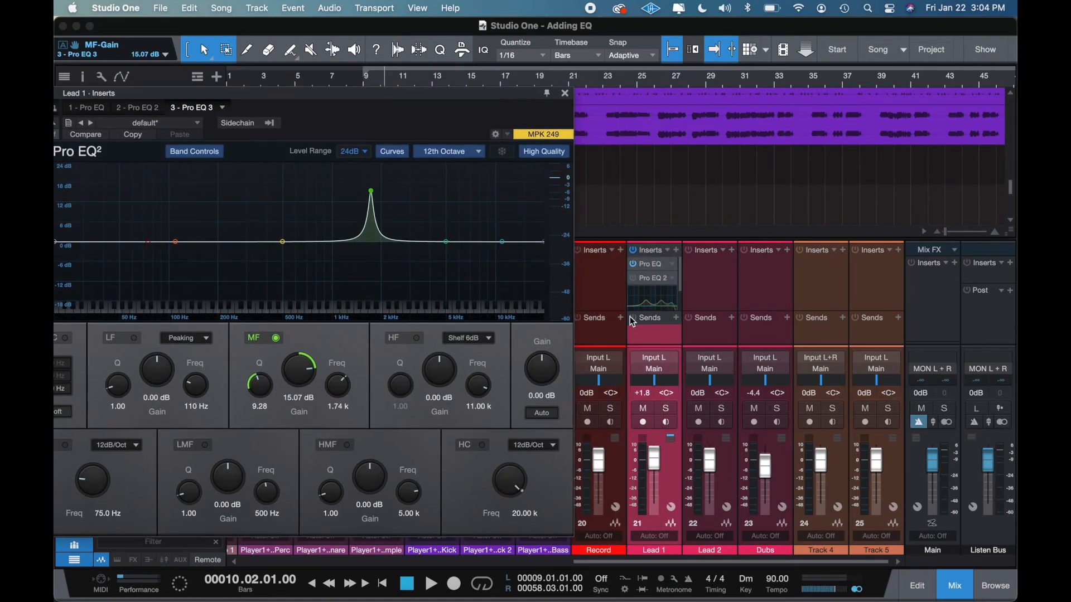
scroll(663, 294, "down", 1)
left_click(653, 266)
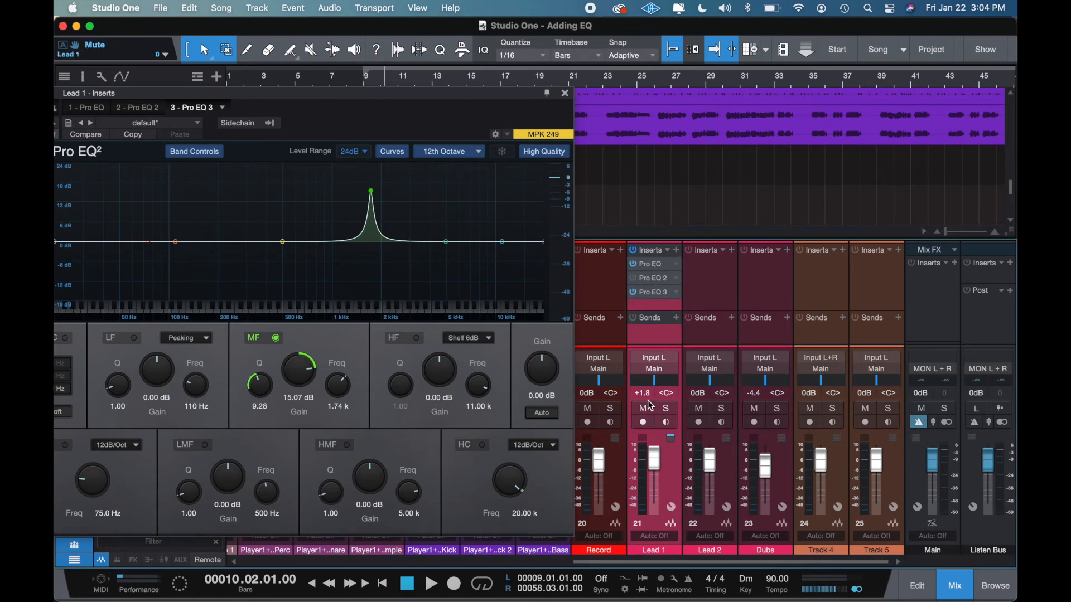
left_click(634, 292)
key("space")
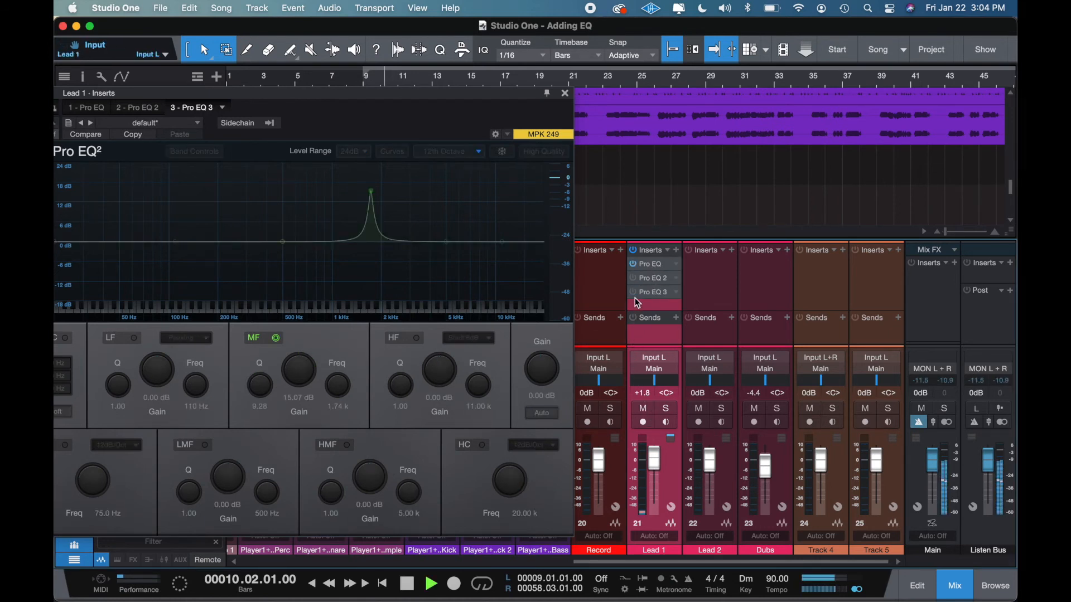
mouse_move(654, 458)
left_mouse_down()
mouse_move(653, 475)
mouse_move(654, 462)
left_mouse_up()
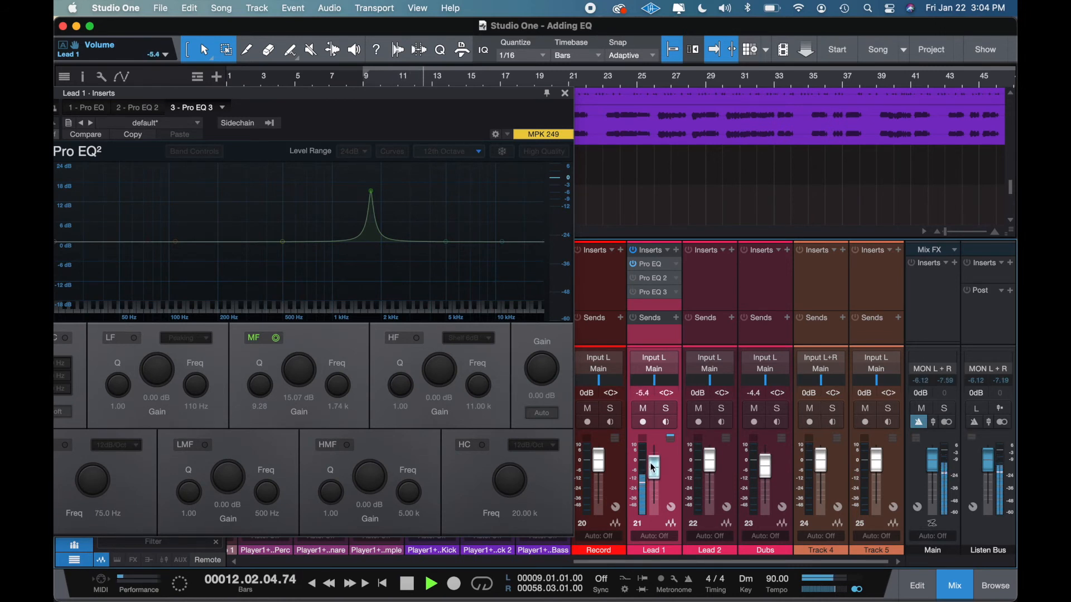
key("space")
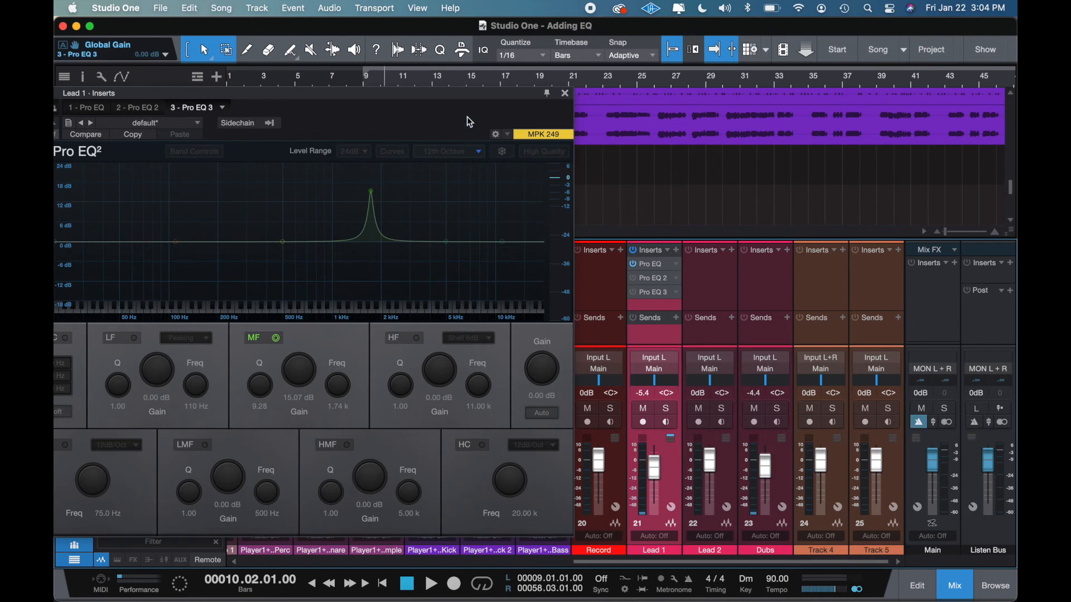
Reactivate Lead 1's third Pro EQ and sweep its MF boost during playback, ending at 18.64 dB and 1.59 kHz
left_click_drag(469, 103, 548, 95)
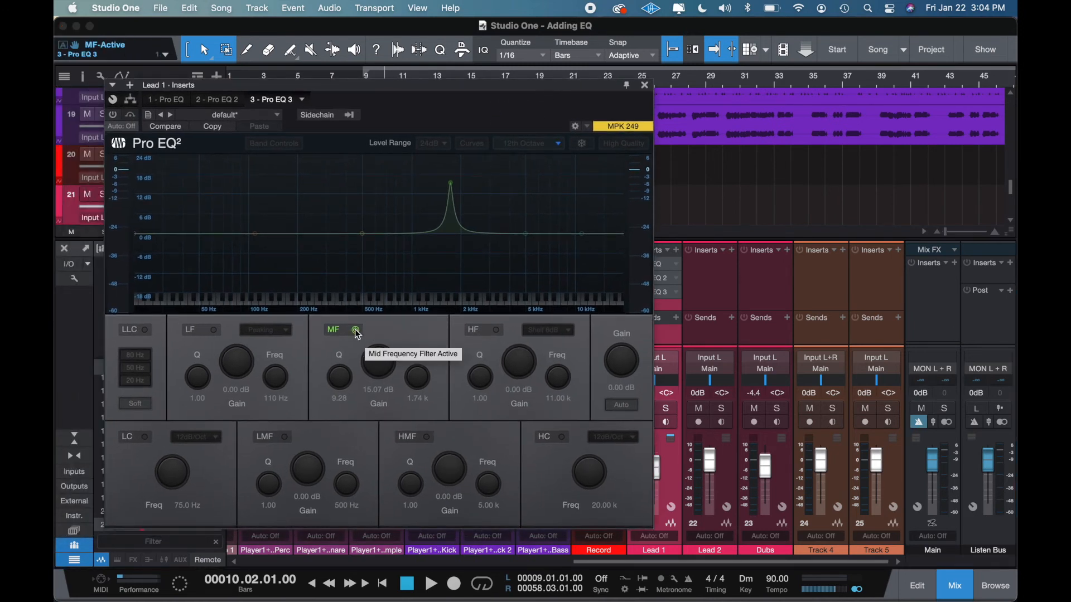
left_click_drag(570, 88, 527, 81)
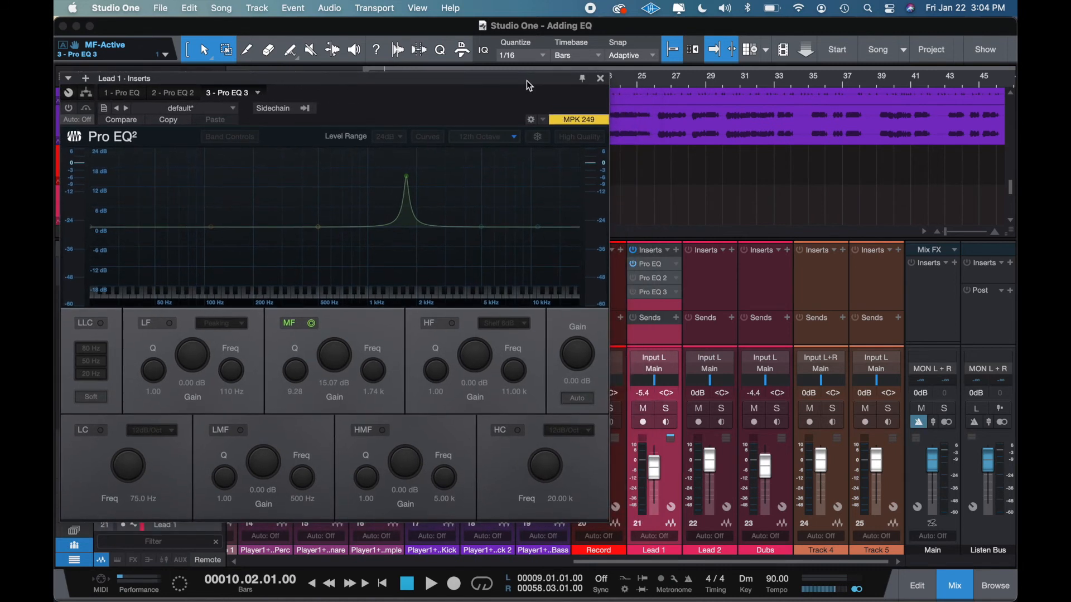
left_click(633, 292)
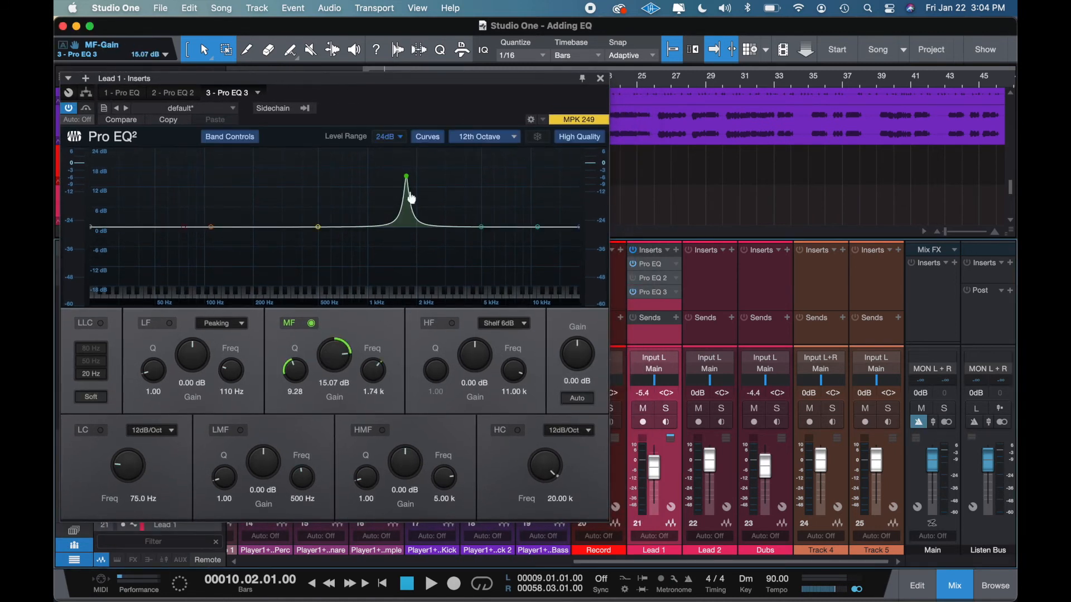
key("space")
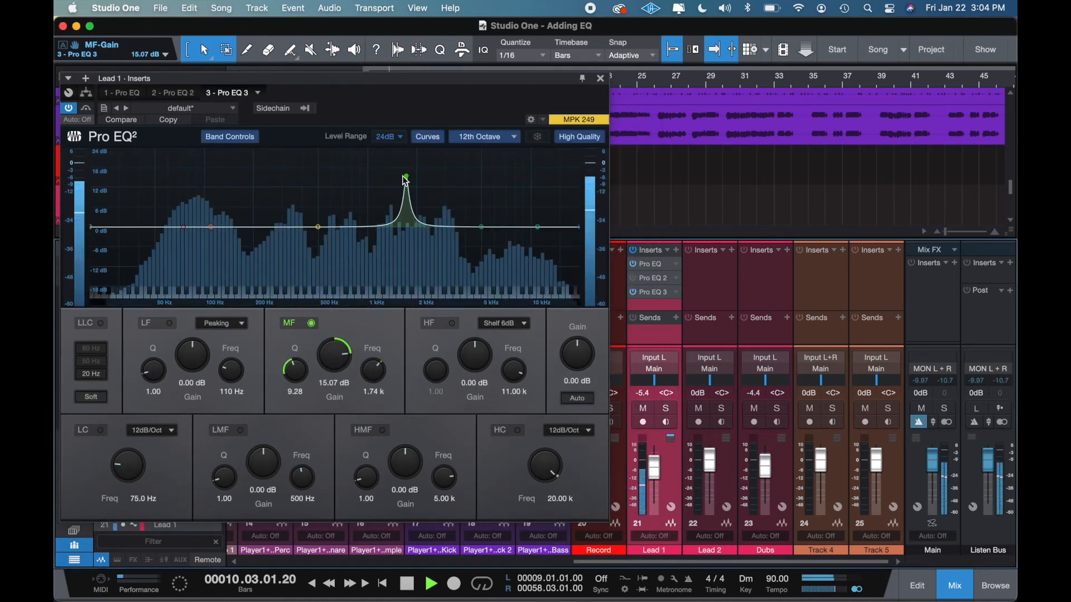
mouse_move(407, 176)
left_mouse_down()
mouse_move(369, 138)
mouse_move(410, 151)
mouse_move(402, 166)
left_mouse_up()
key("space")
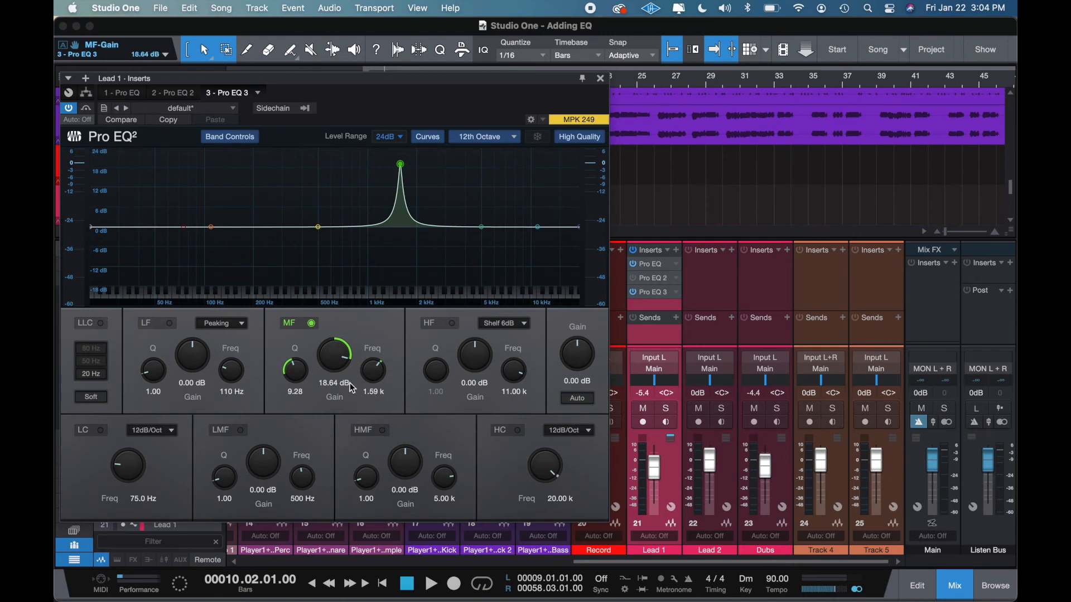
Widen the MF band of Lead 1's third Pro EQ to a Q of 2.16, reduce its gain to 4.48 dB, and play the mix
scroll(296, 369, "down", 10)
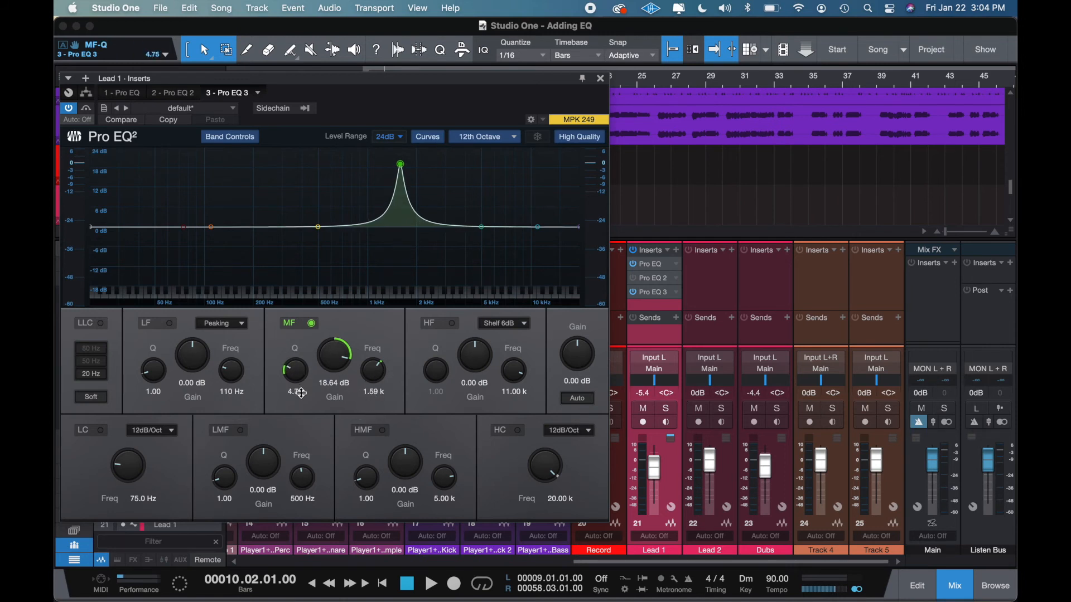
scroll(332, 369, "down", 5)
left_click_drag(331, 370, 312, 393)
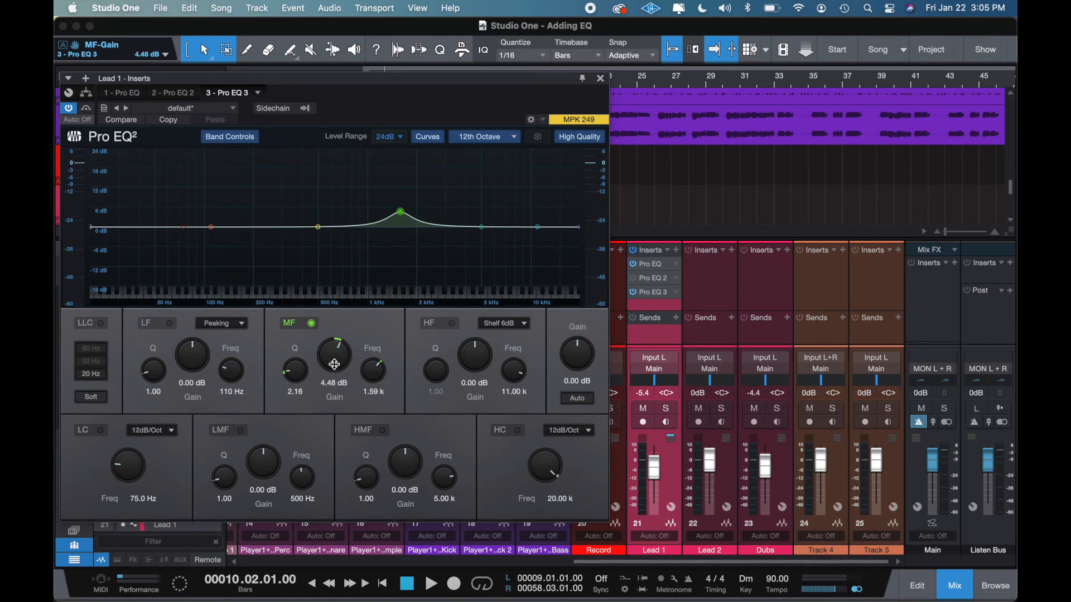
key("space")
mouse_move(342, 374)
left_mouse_down()
mouse_move(342, 335)
mouse_move(339, 367)
left_mouse_up()
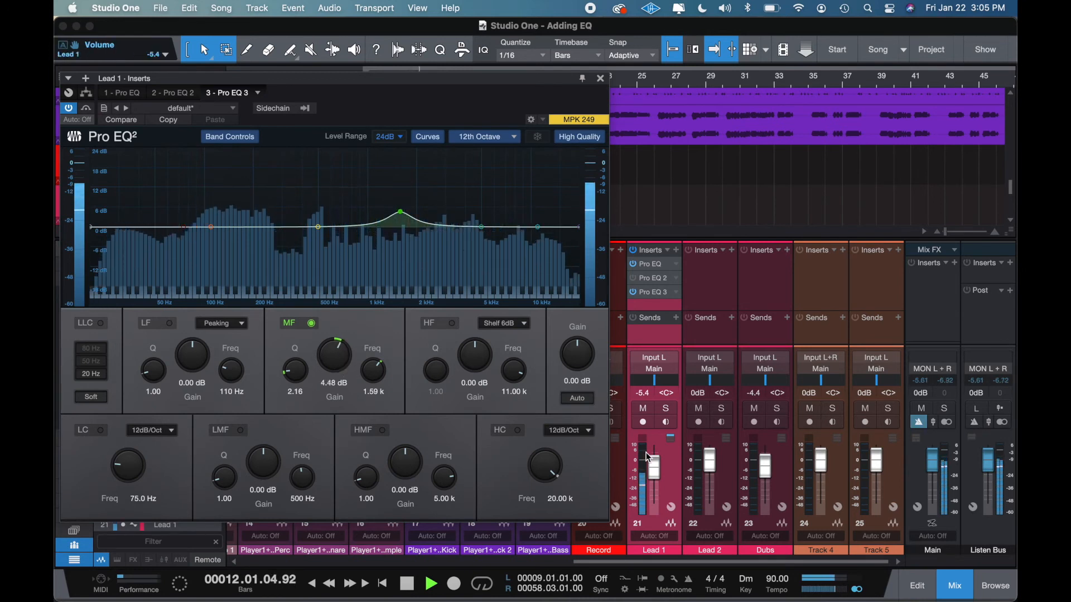
Raise the Lead 1 fader to +1.8 dB and compare its third Pro EQ with the MF band off and on during playback
left_click_drag(655, 470, 655, 459)
key("space")
key("space")
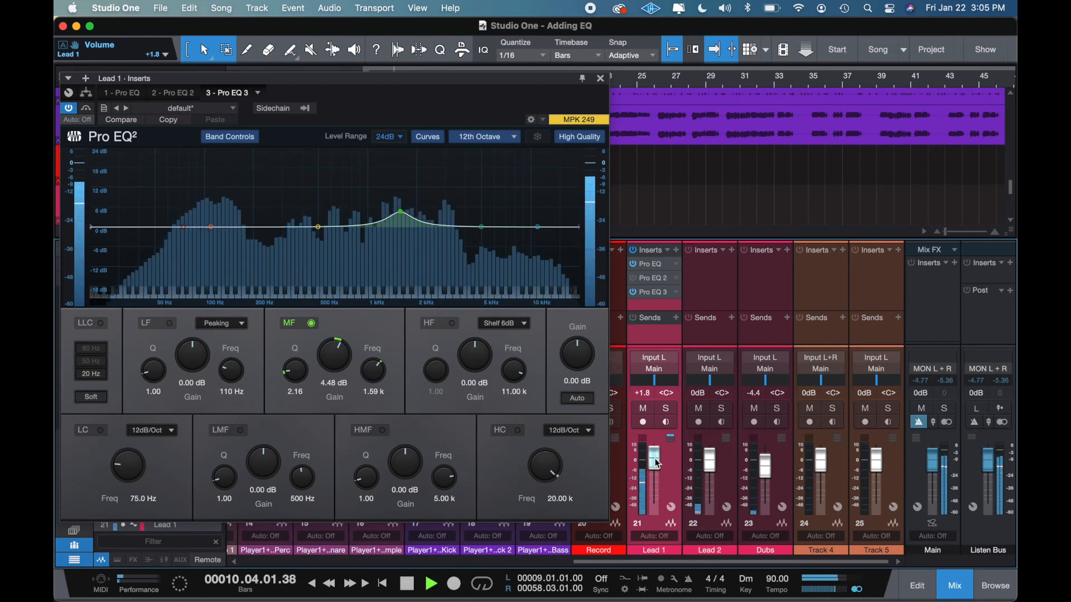
left_click(311, 324)
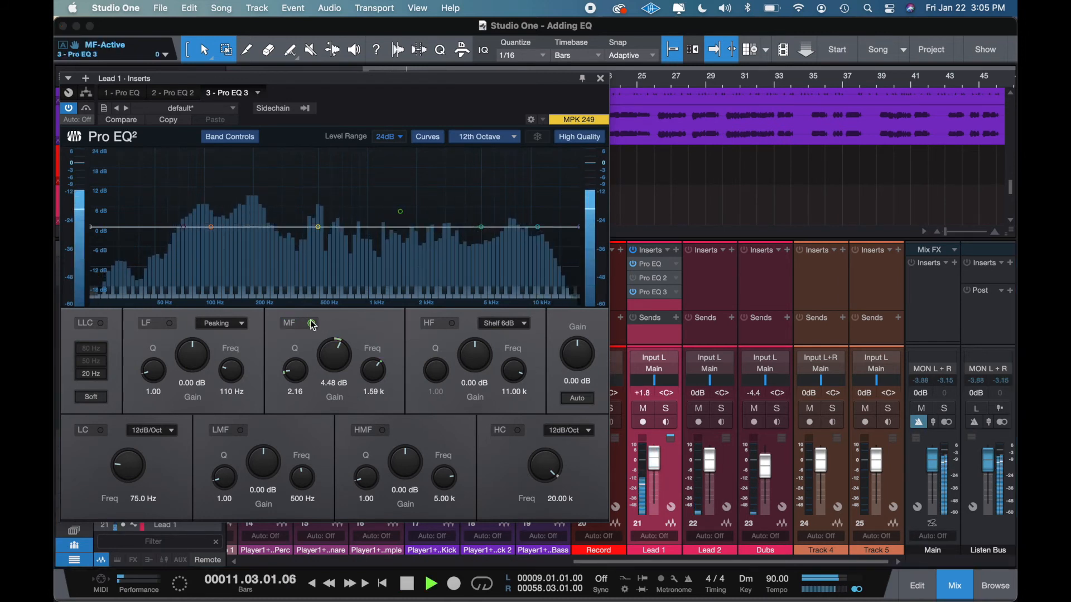
left_click(312, 324)
key("space")
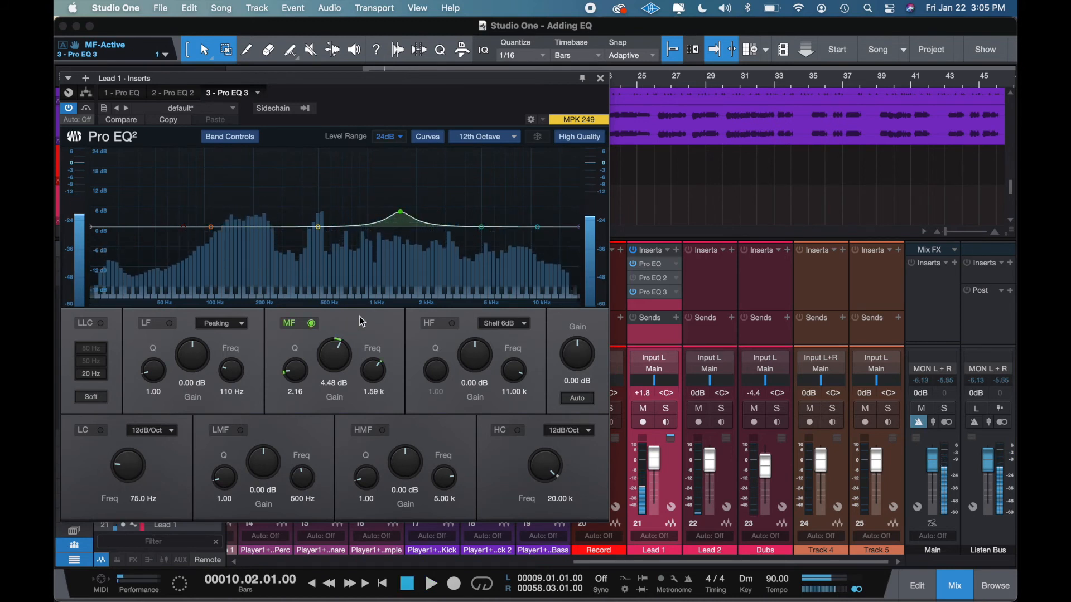
Reactivate Lead 1's second Pro EQ, lower the Lead 1 fader to -1.3 dB during playback, and close the inserts window
left_click(647, 278)
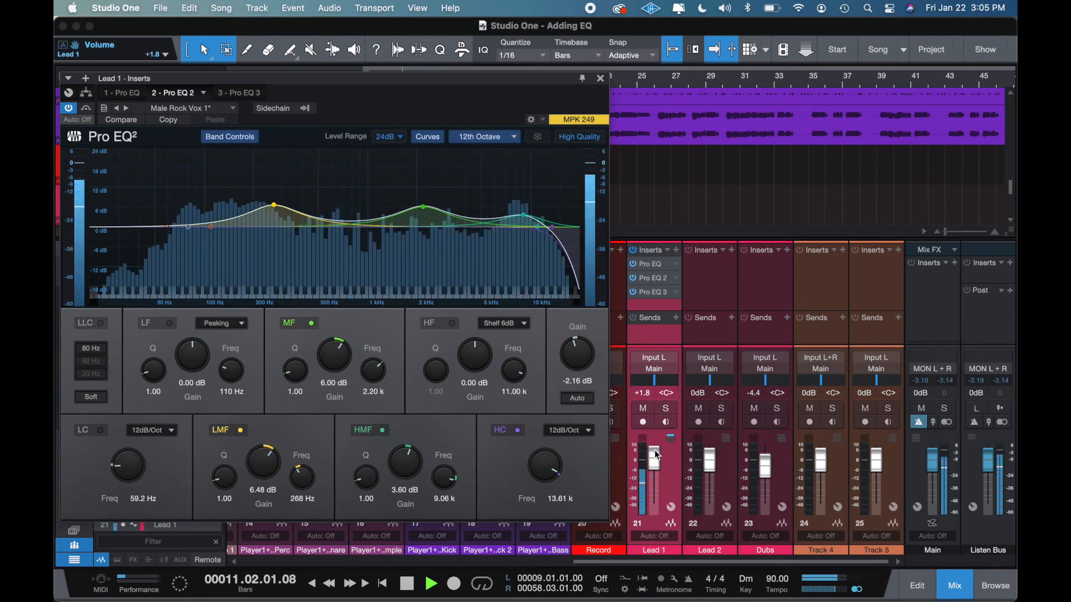
left_click_drag(661, 458, 657, 459)
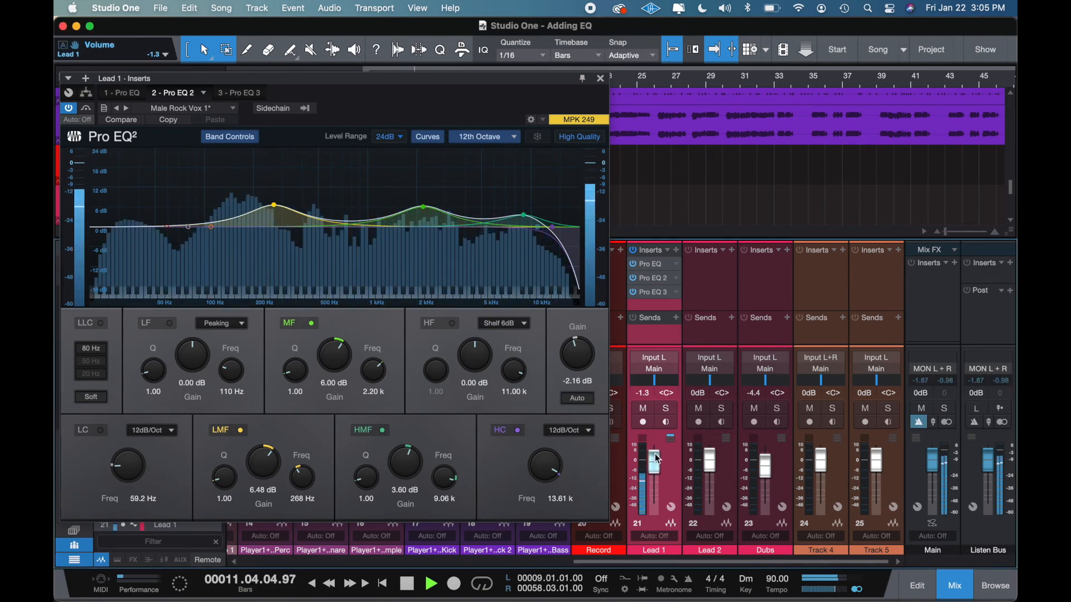
key("space")
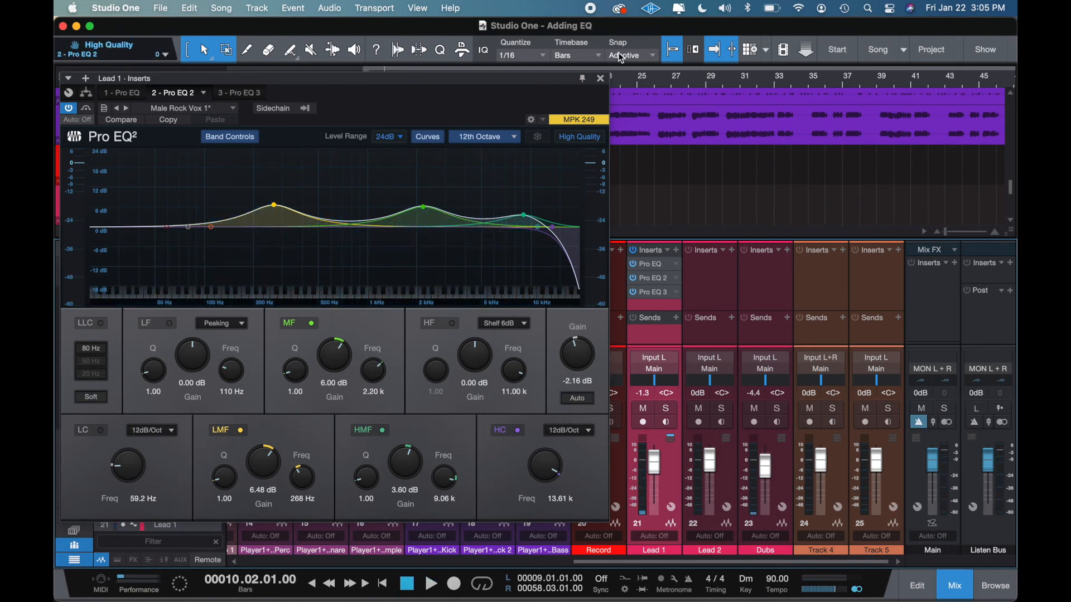
left_click(600, 78)
Play short passages of the mix around bars 11 to 13 to check how the equalized Lead 1 vocal sits
scroll(598, 179, "down", 3)
scroll(598, 180, "down", 2)
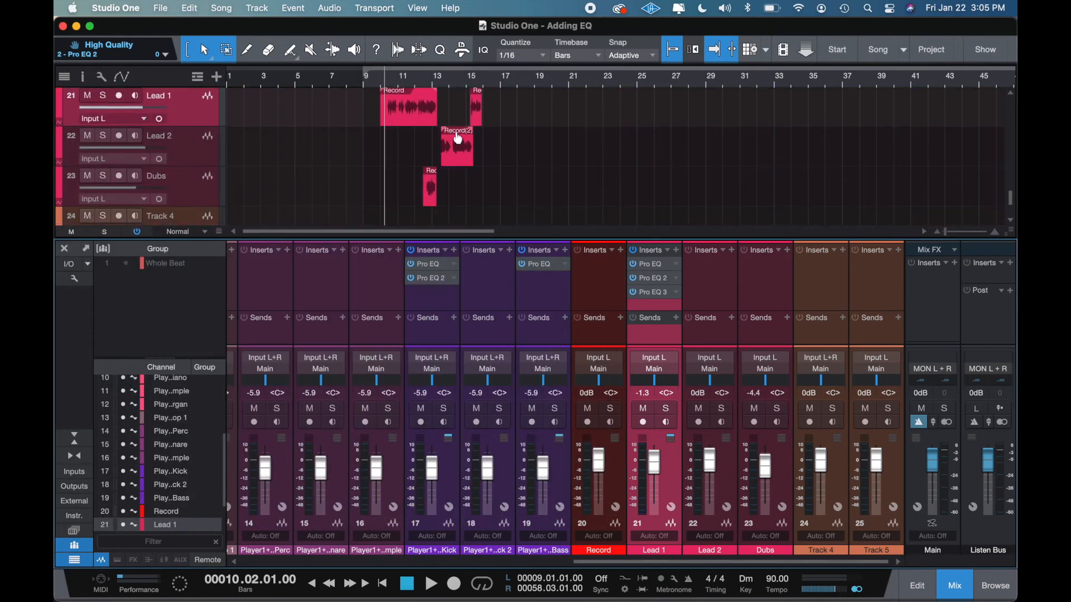
scroll(454, 137, "up", 3)
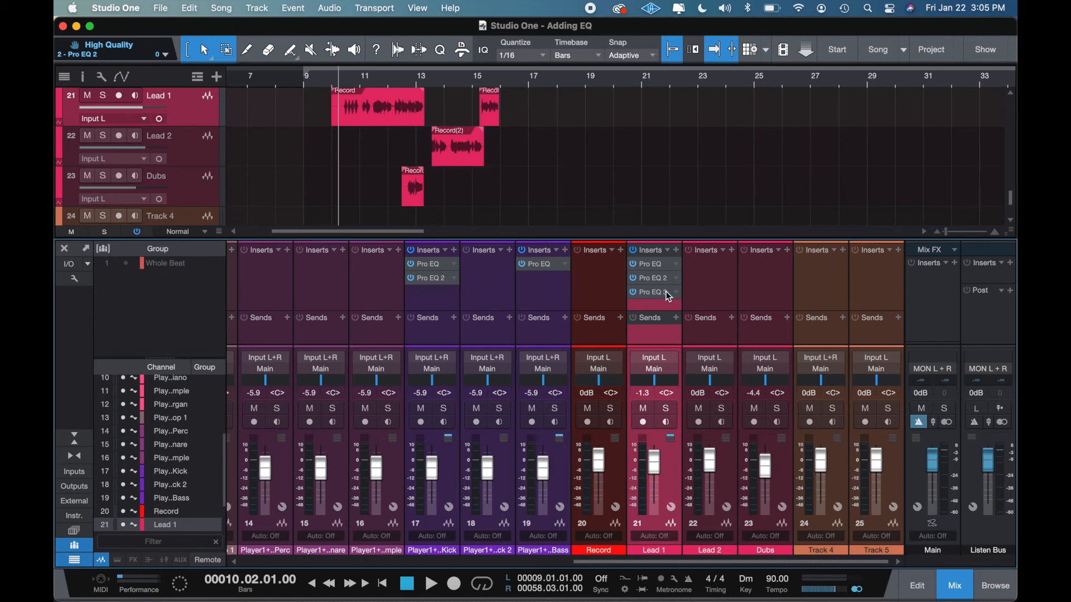
left_click(385, 139)
key("space")
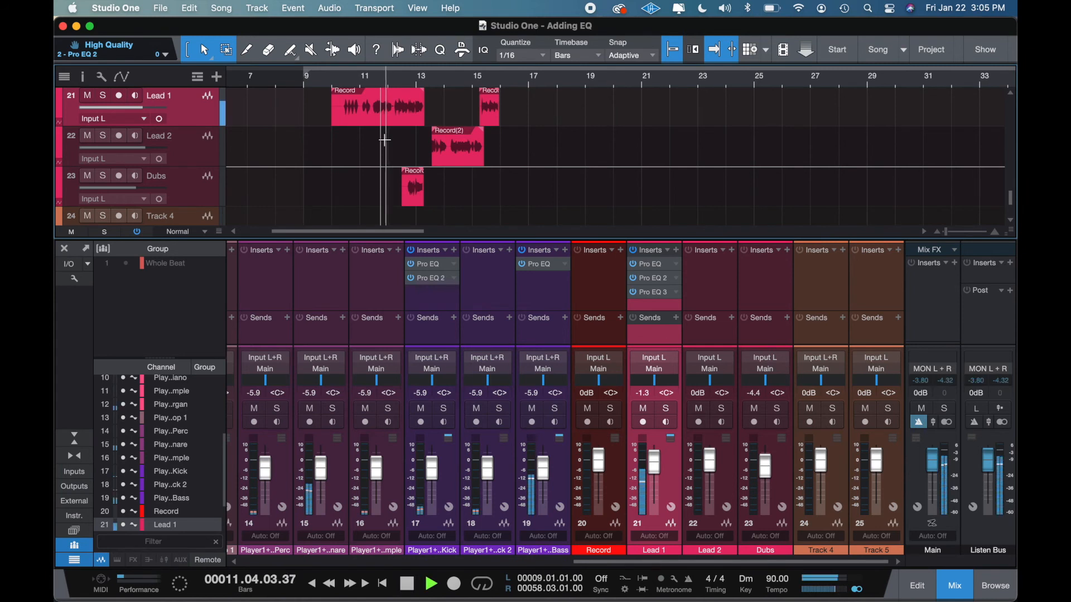
key("space")
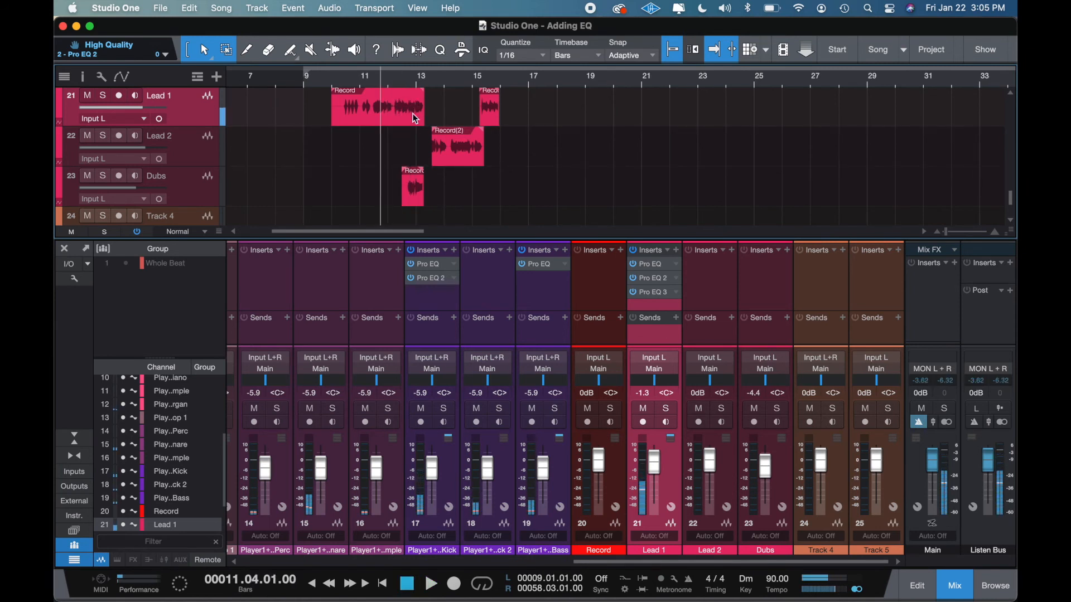
left_click(712, 339)
left_click(661, 334)
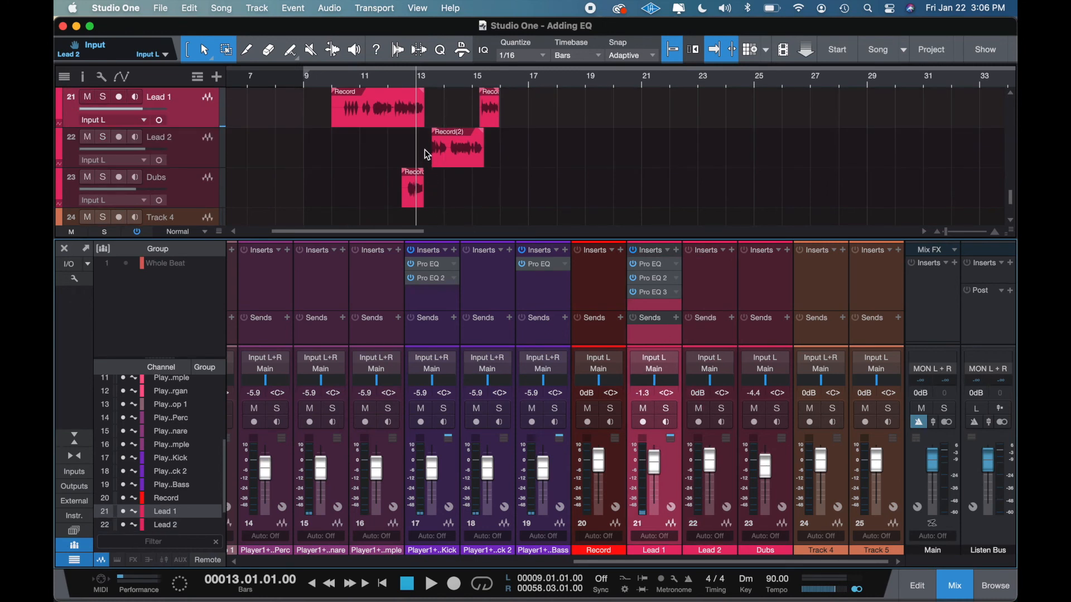
key("space")
key("space")
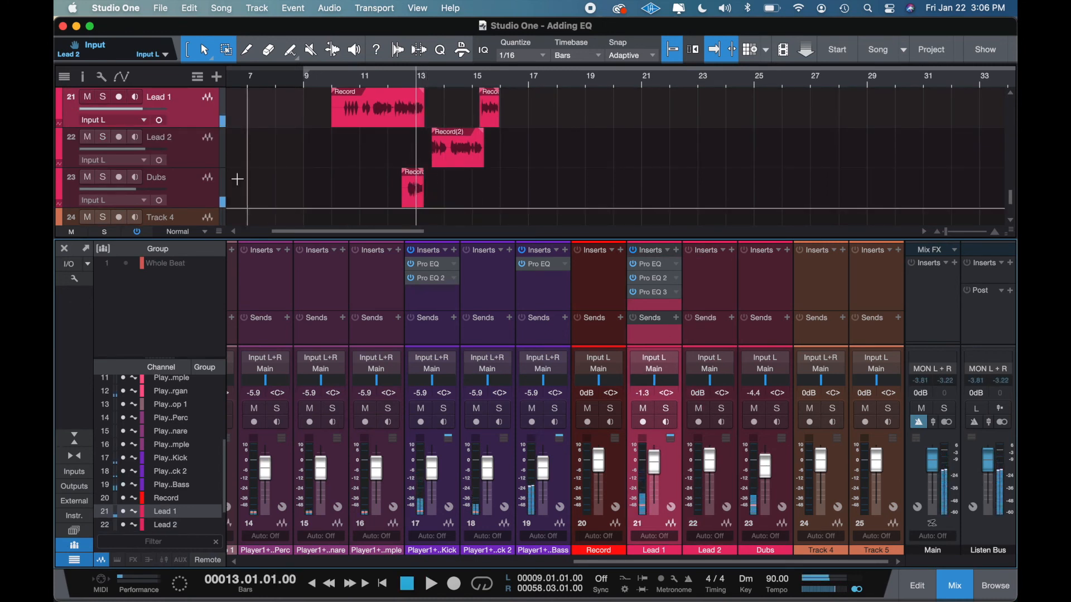
Mute the Dubs track and play the mix to compare the Lead 1 and Lead 2 vocals
left_click(87, 177)
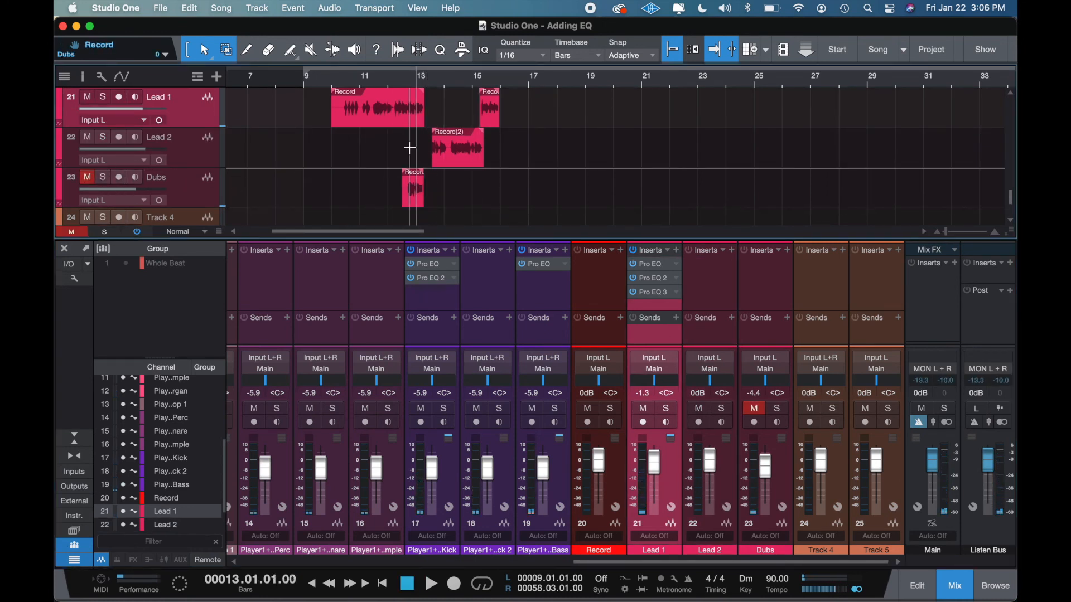
key("space")
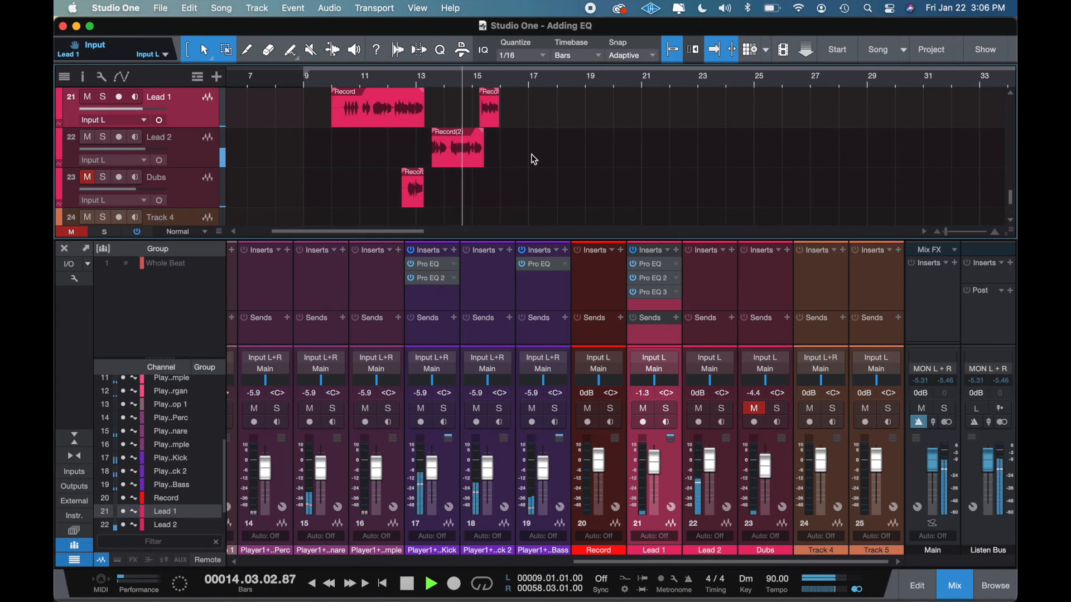
scroll(531, 154, "up", 2)
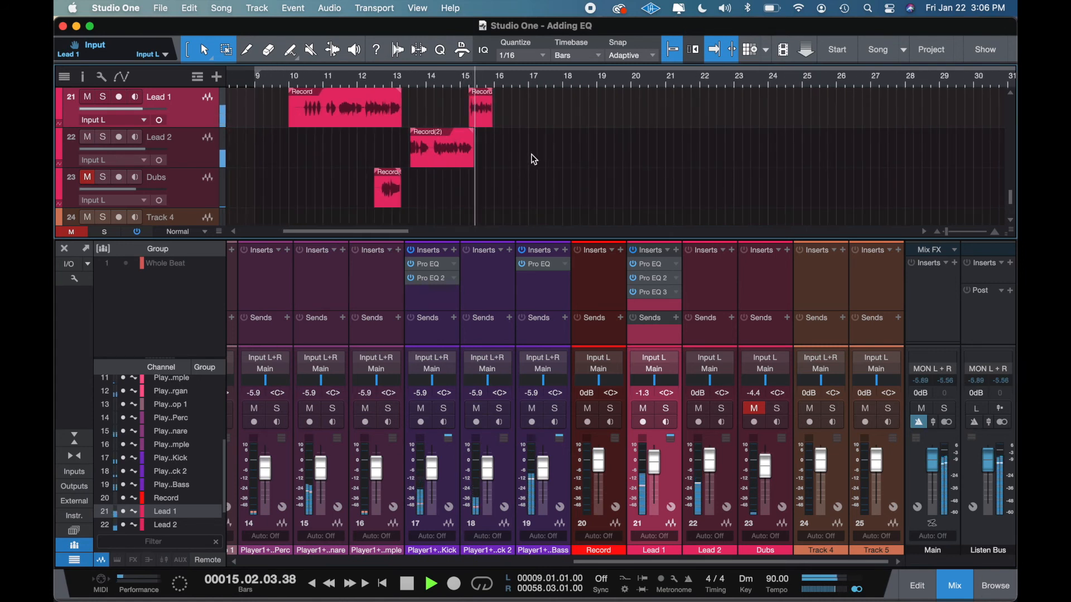
key("space")
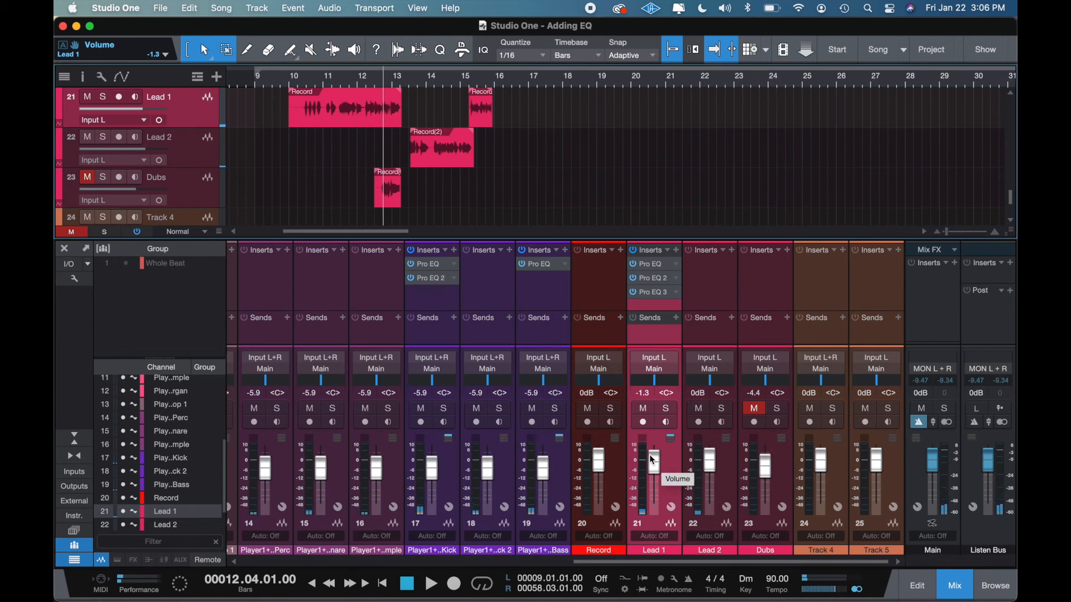
Raise the Lead 1 fader to +1.3 dB and play the transition from Lead 1 to Lead 2 around bars 12 to 14
left_click_drag(652, 470, 653, 468)
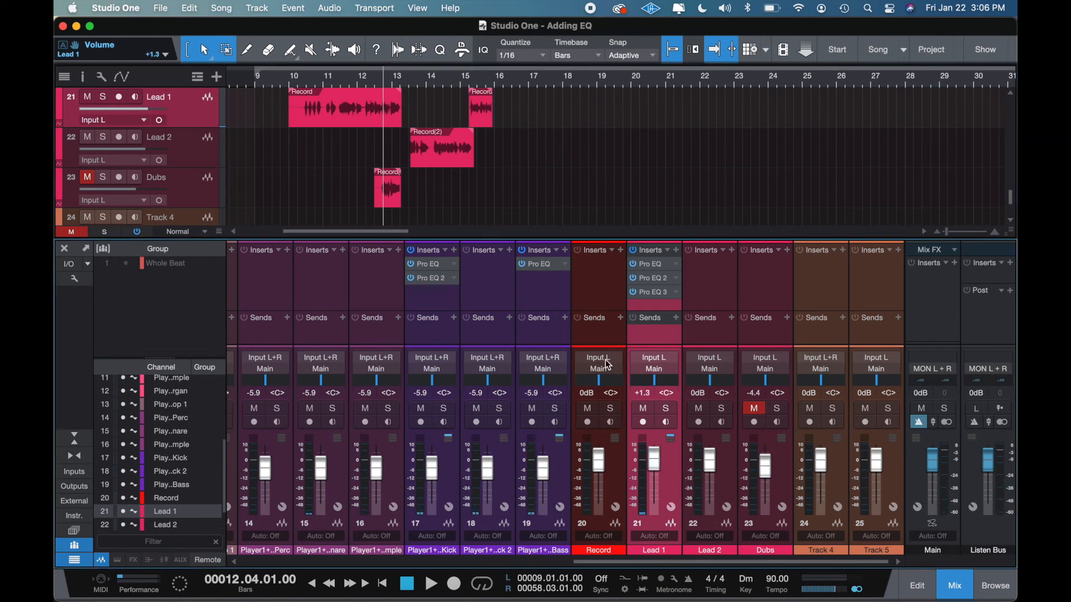
key("space")
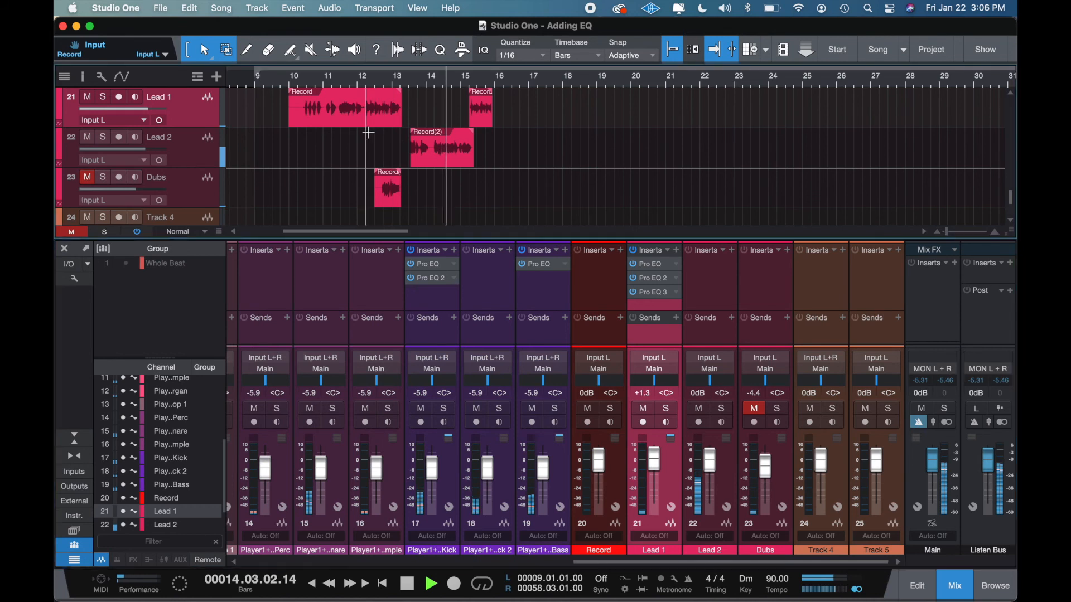
key("space")
key("space")
key("space")
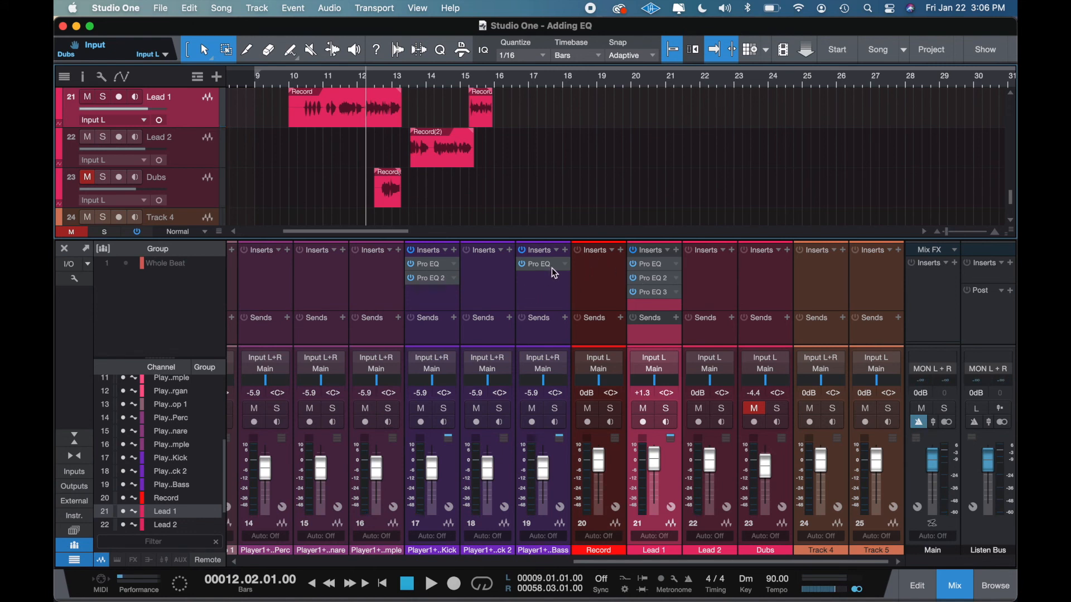
Review the curves and band settings of Lead 1's three Pro EQs, including the second one's HMF band
left_click(963, 588)
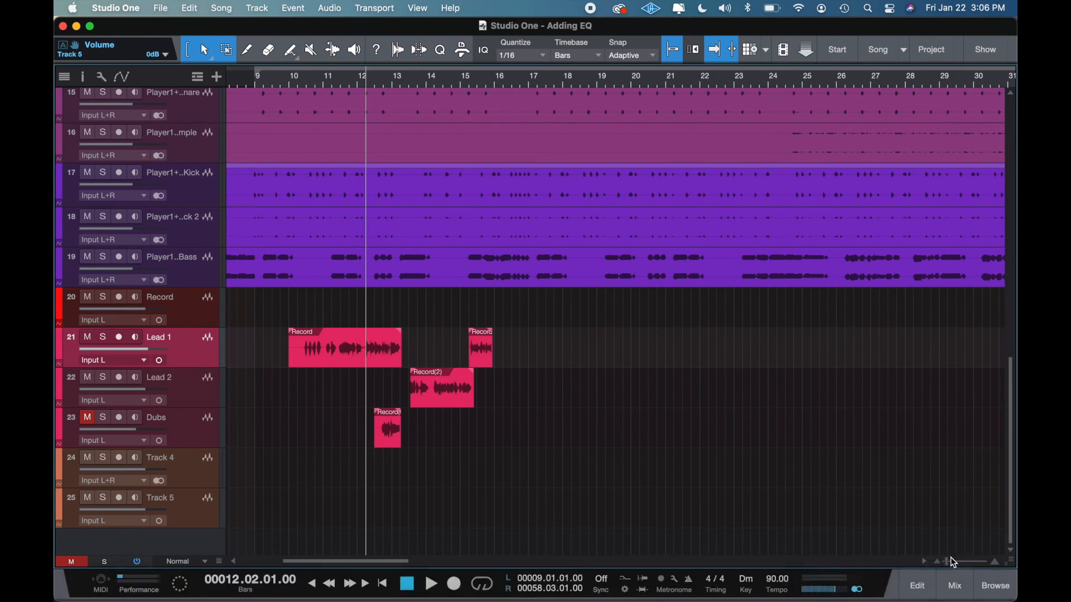
left_click(954, 586)
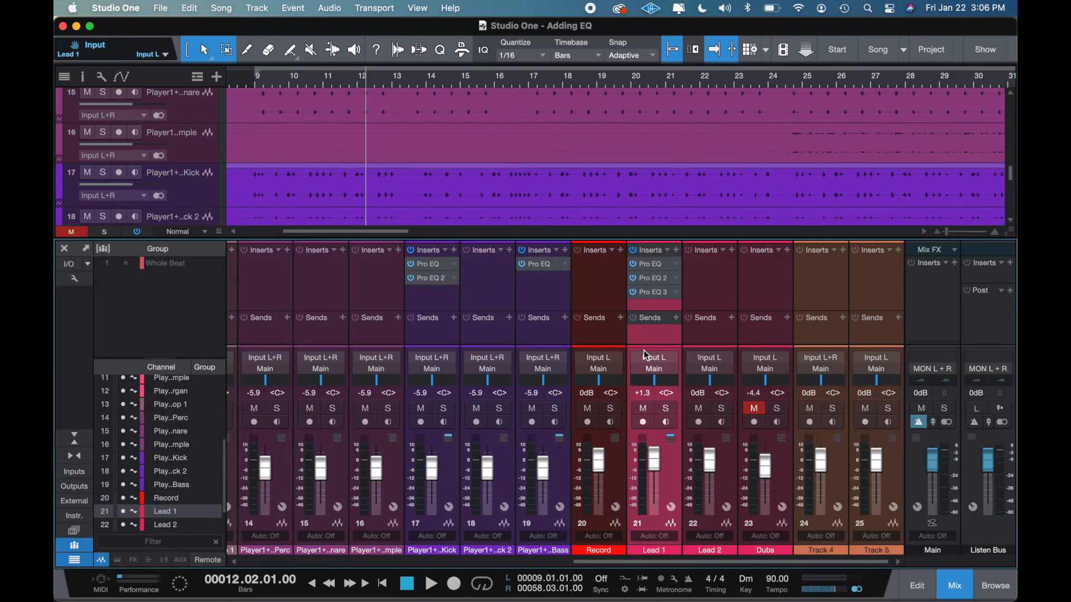
left_click(659, 265)
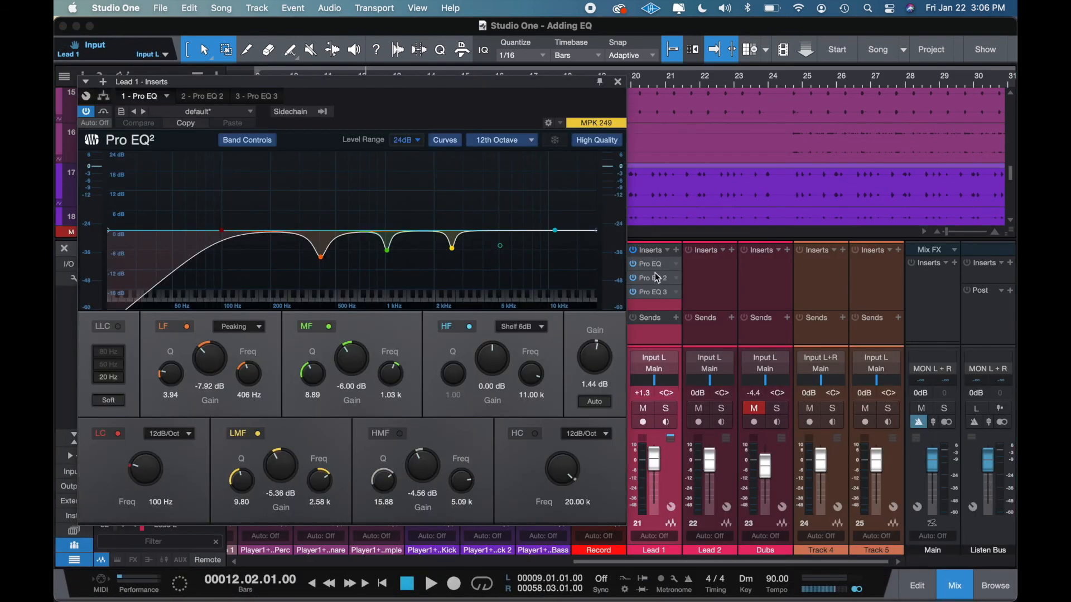
left_click(658, 278)
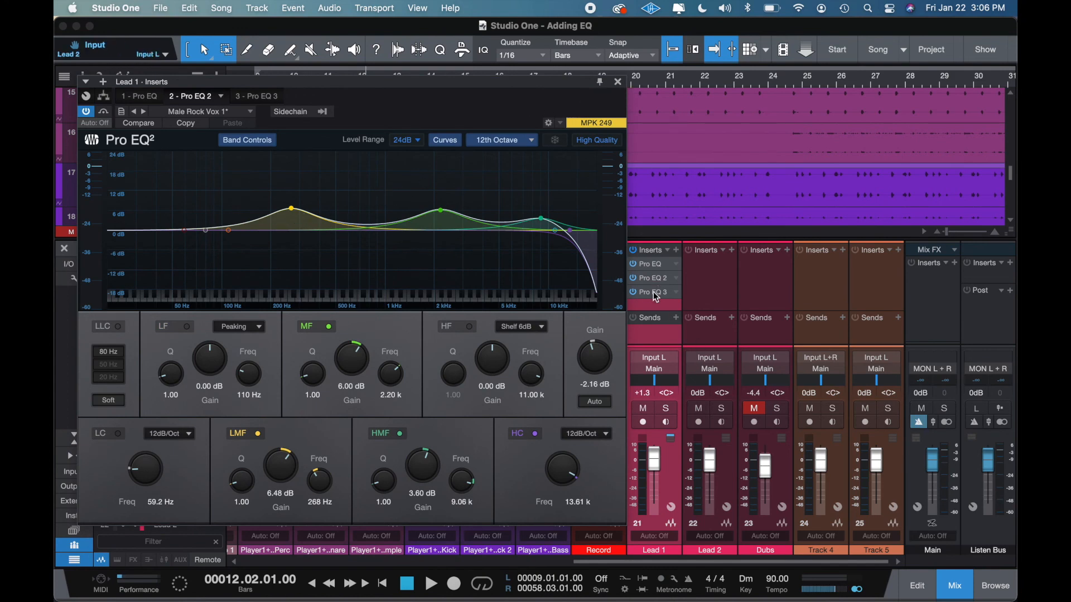
left_click(618, 82)
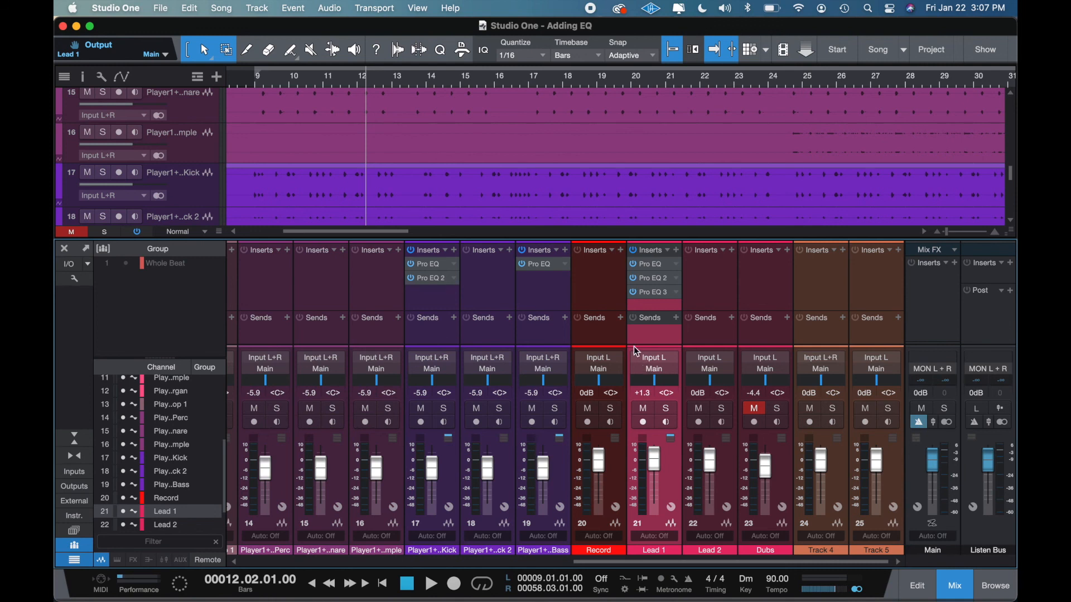
scroll(560, 204, "down", 8)
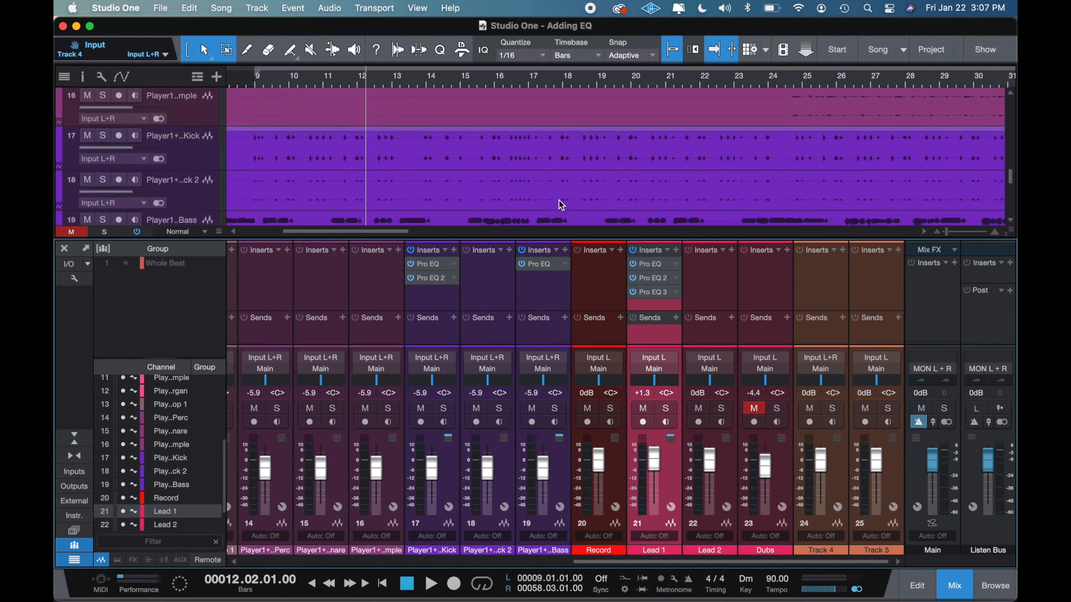
scroll(561, 205, "up", 1)
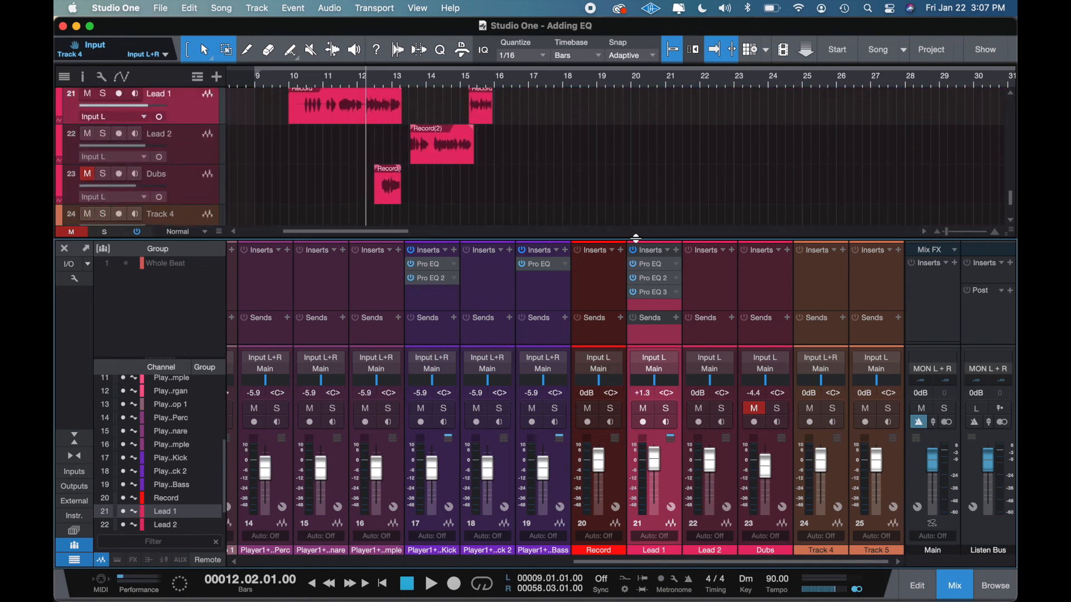
left_click(657, 278)
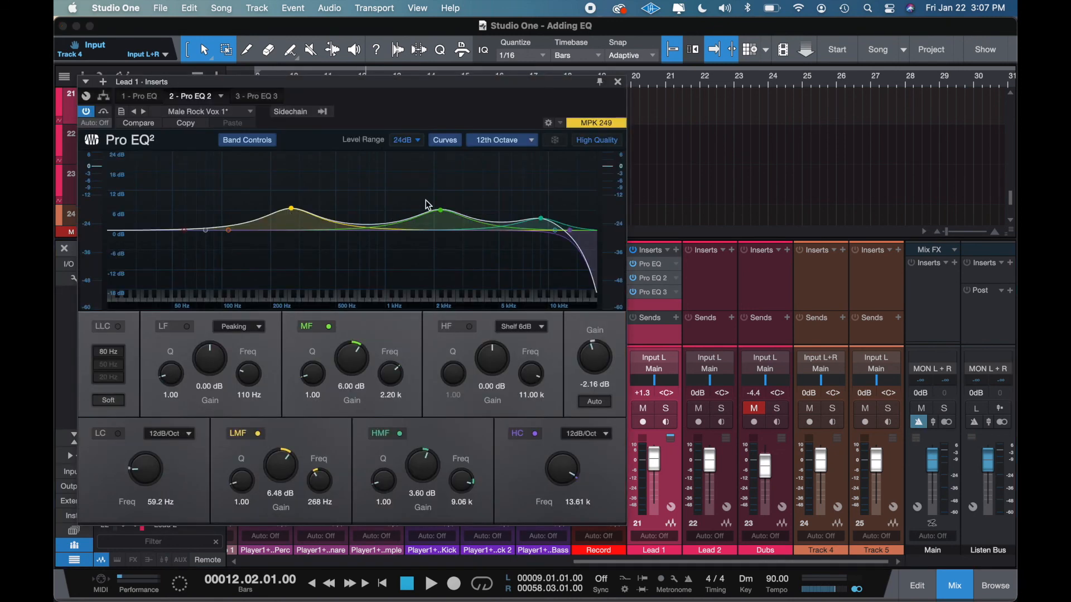
left_click(541, 218)
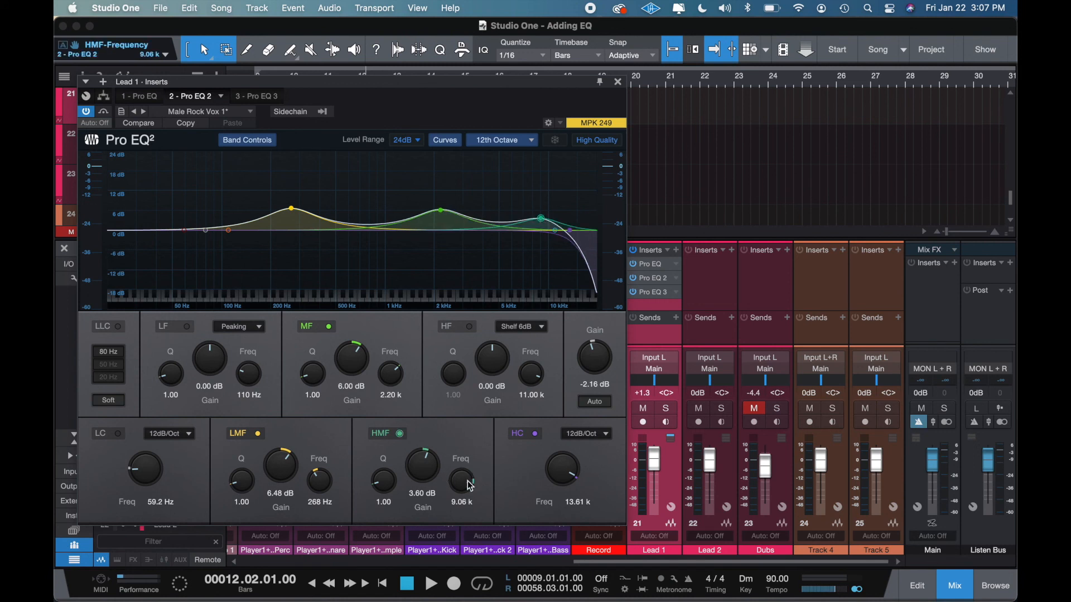
left_click(654, 293)
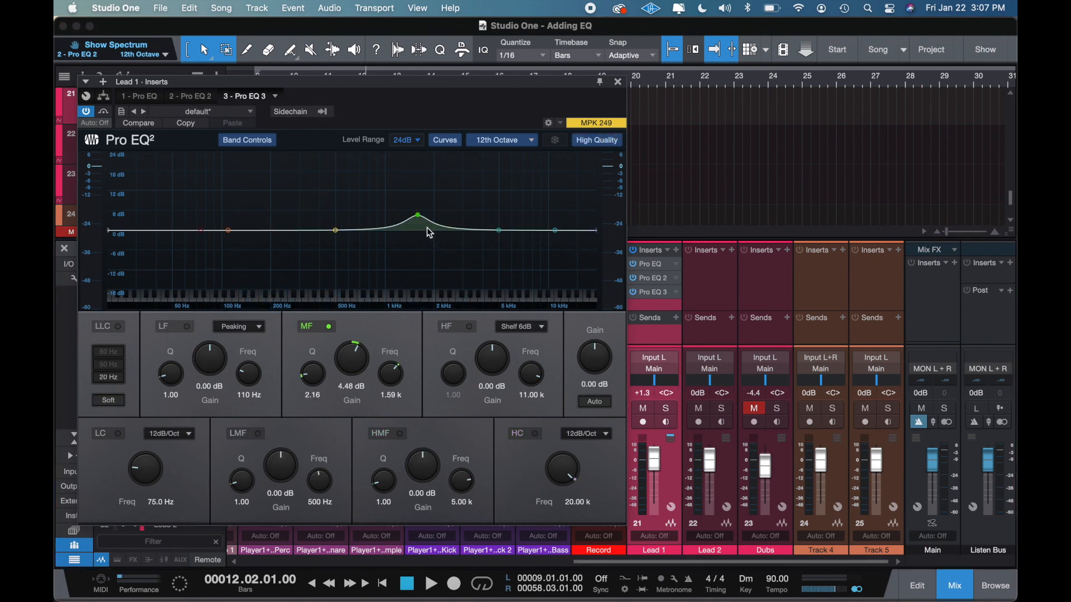
left_click(618, 84)
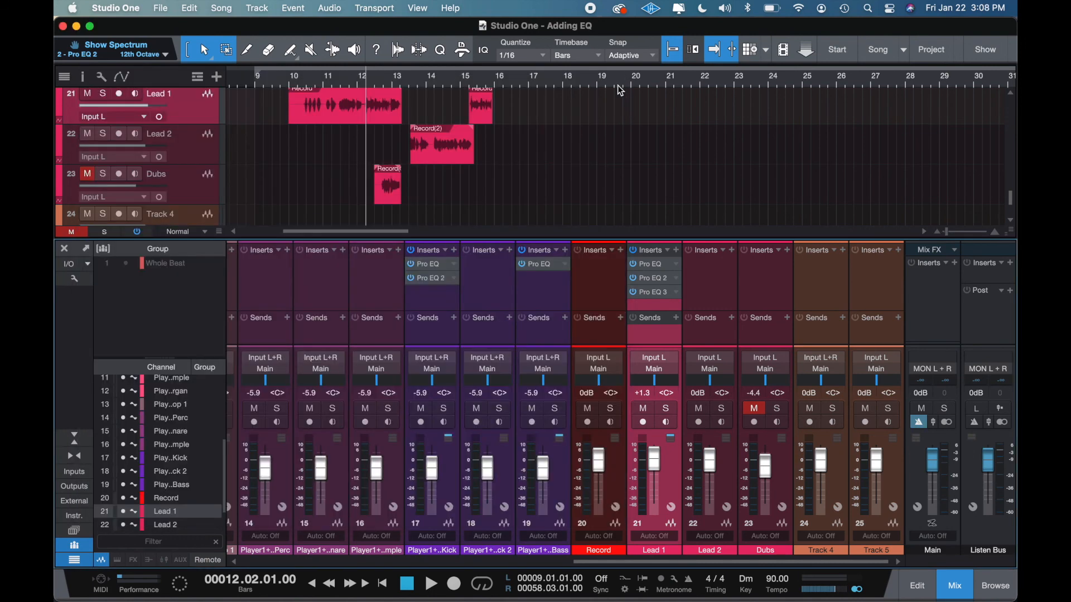